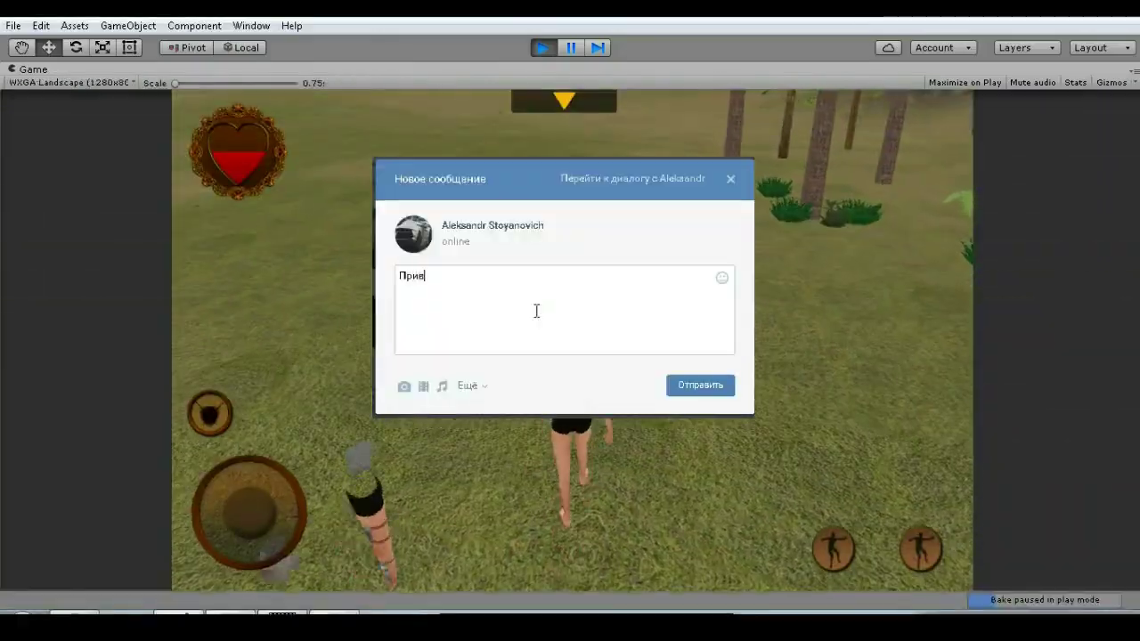
- Type a message asking for lessons on character control into the new-message window
{"action": "type", "text": "ет, нужн"}
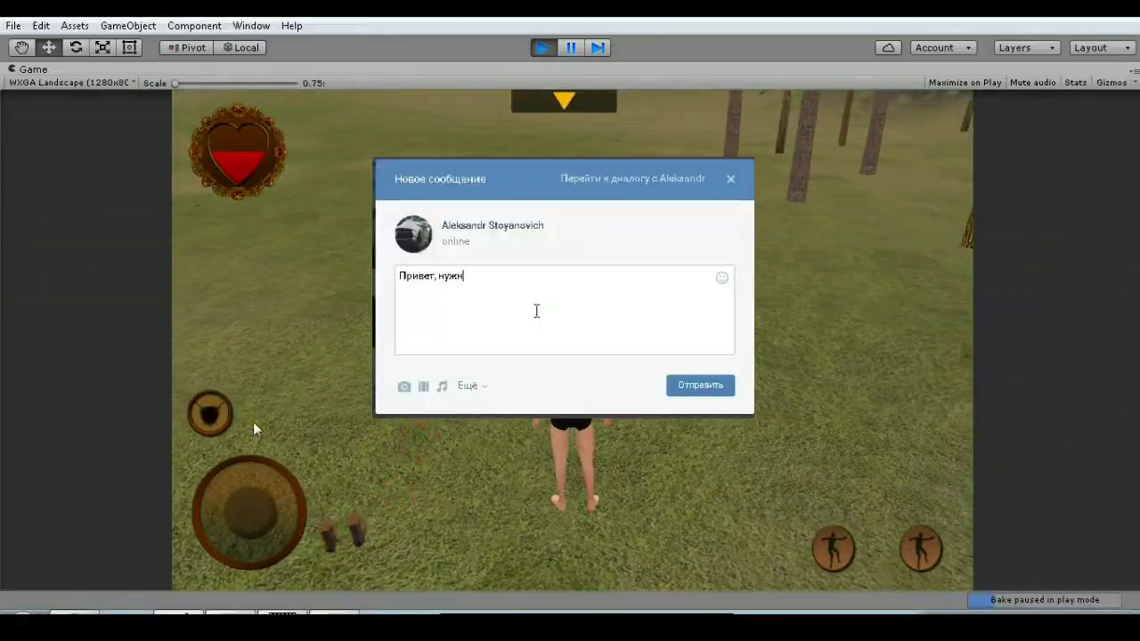
{"action": "type", "text": "ы уроки по управл"}
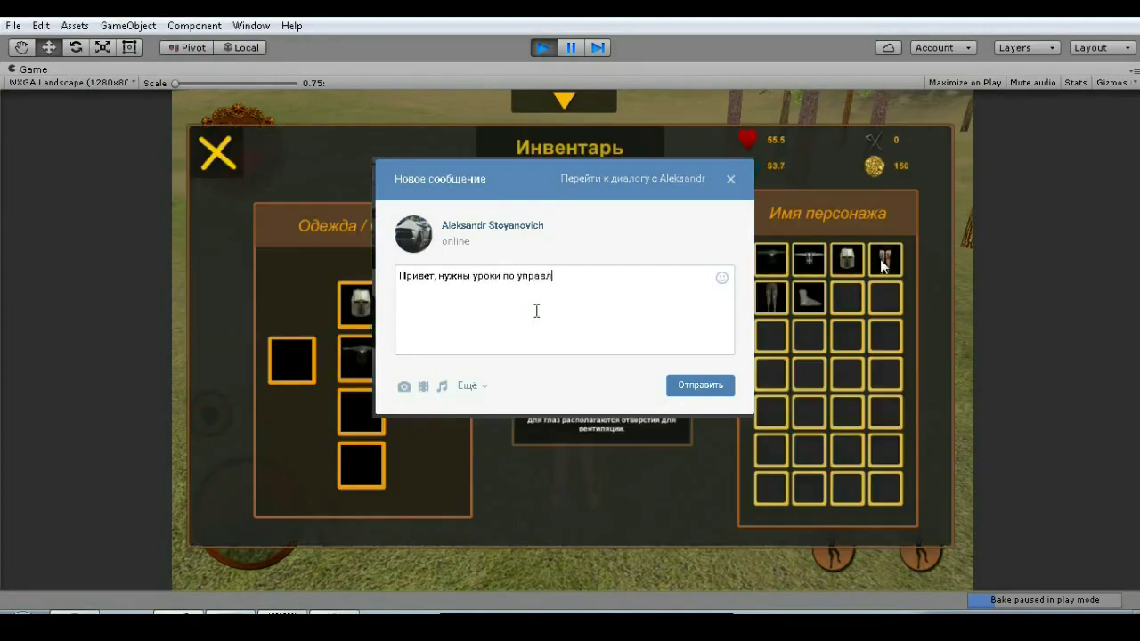
{"action": "type", "text": "ению персонаже"}
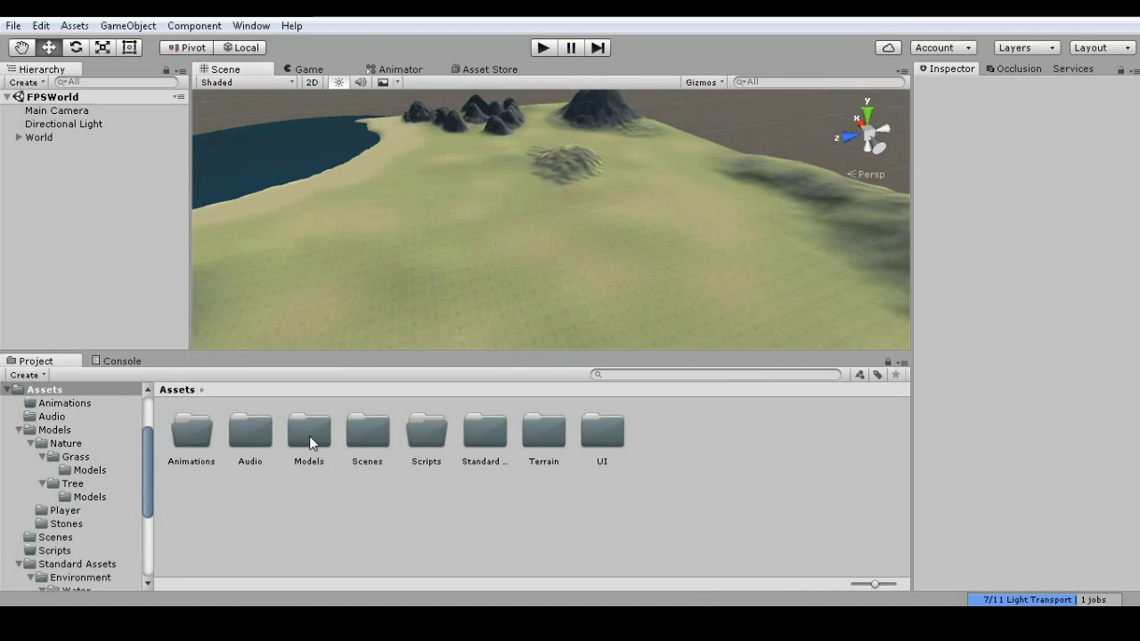
- Drag the PlayerHand model from Assets > Models > Player into the scene and frame it
{"action": "left_click", "coordinate": [309, 435]}
{"action": "double_click", "coordinate": [309, 436]}
{"action": "double_click", "coordinate": [255, 424]}
{"action": "mouse_move", "coordinate": [326, 431]}
{"action": "left_mouse_down"}
{"action": "mouse_move", "coordinate": [505, 283]}
{"action": "mouse_move", "coordinate": [534, 283]}
{"action": "left_mouse_up"}
{"action": "double_click", "coordinate": [56, 125]}
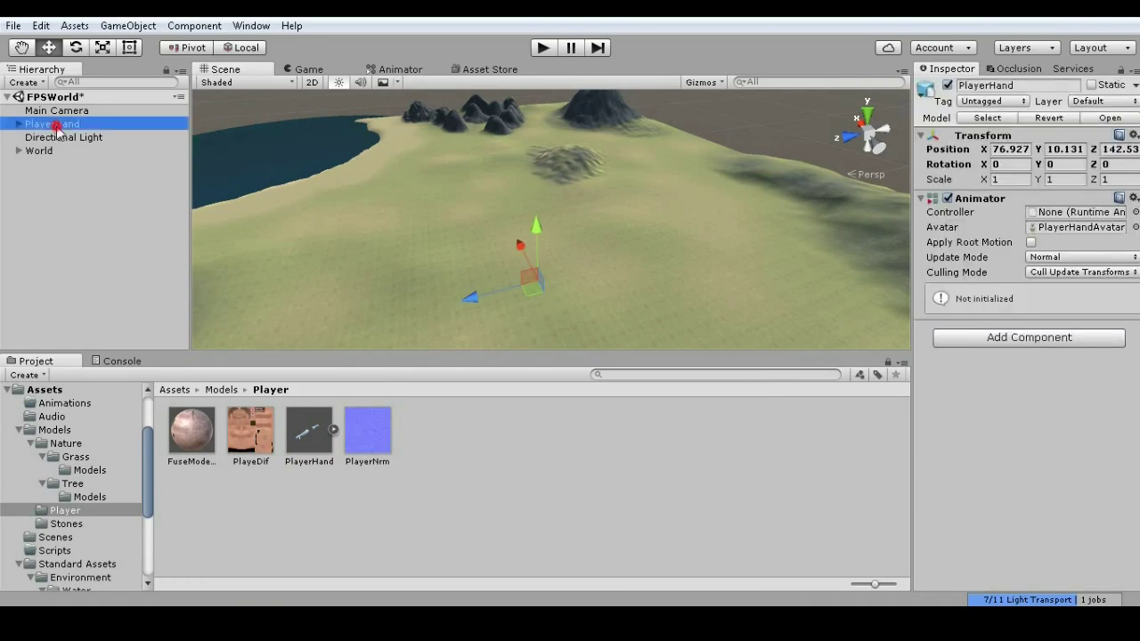
{"action": "left_click_drag", "start_coordinate": [535, 267], "coordinate": [547, 183], "text": "alt"}
{"action": "scroll", "coordinate": [548, 189], "scroll_direction": "up", "scroll_amount": 5}
- Apply the FuseModel_Body_Diffuse material to PlayerHand's Hand mesh
{"action": "left_click", "coordinate": [20, 124]}
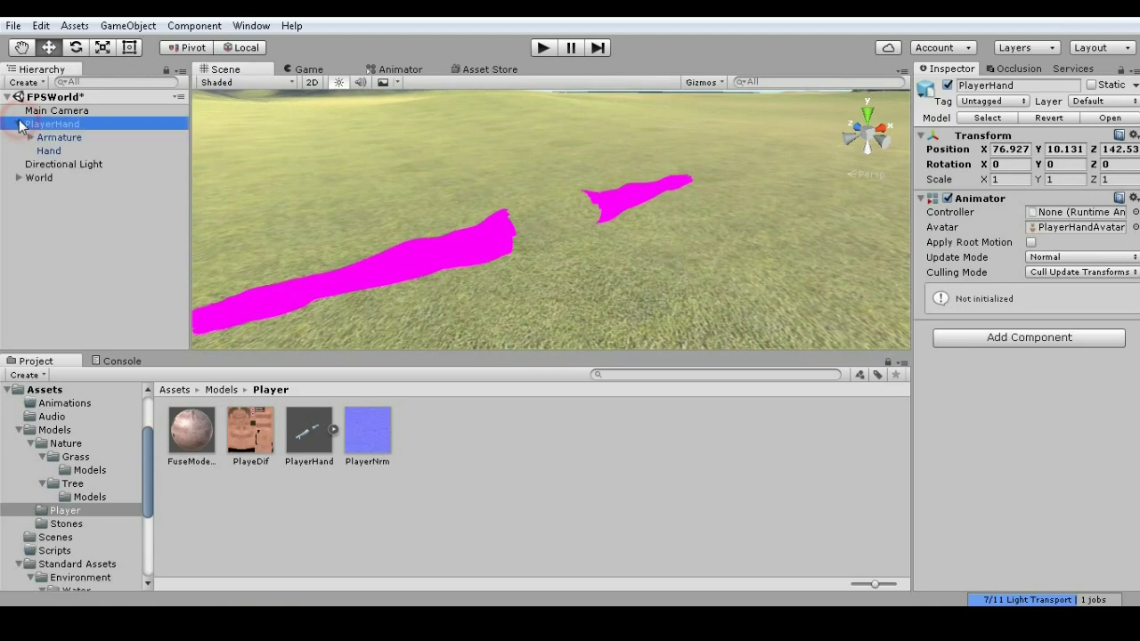
{"action": "left_click", "coordinate": [48, 150]}
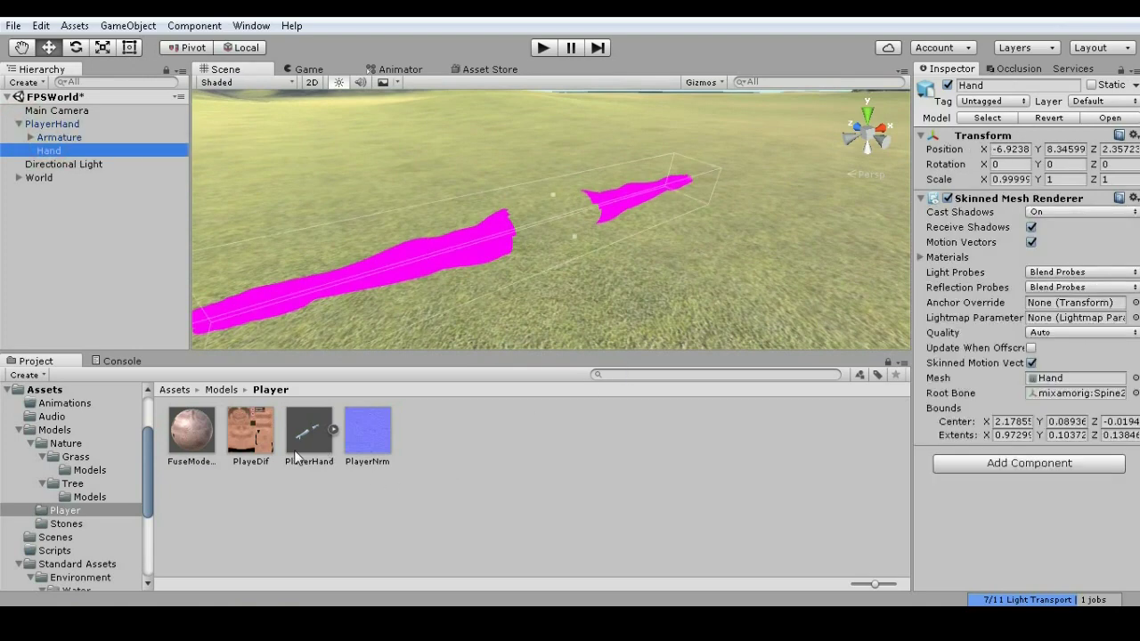
{"action": "left_click_drag", "start_coordinate": [200, 439], "coordinate": [1036, 510]}
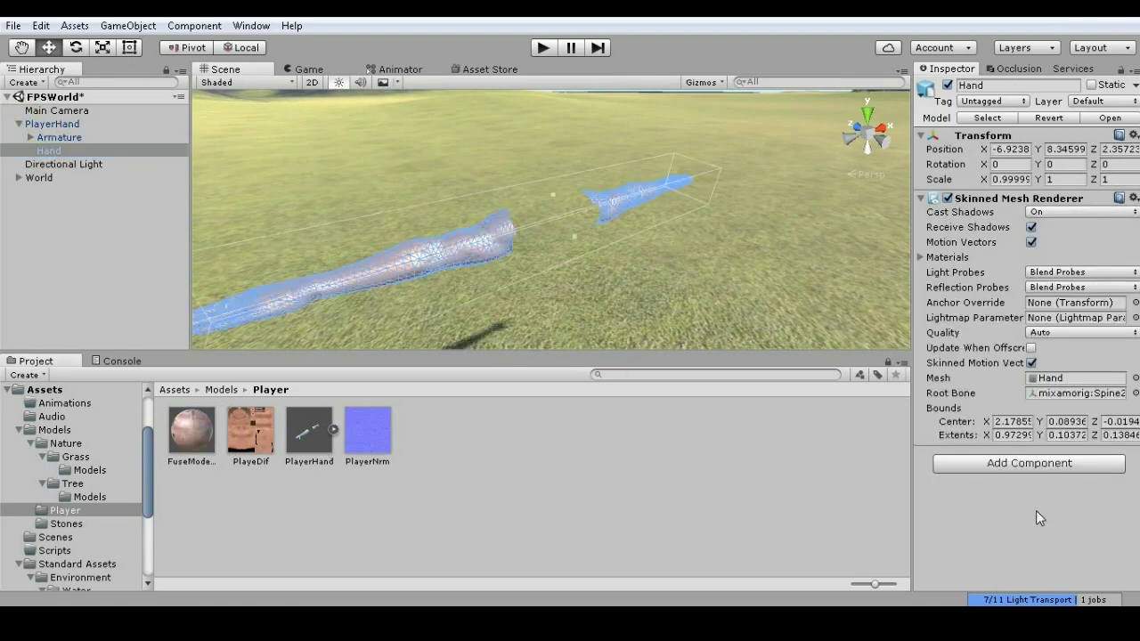
{"action": "mouse_move", "coordinate": [578, 287]}
{"action": "left_mouse_down", "text": "alt"}
{"action": "mouse_move", "coordinate": [760, 221]}
{"action": "mouse_move", "coordinate": [708, 178]}
{"action": "left_mouse_up", "text": "alt"}
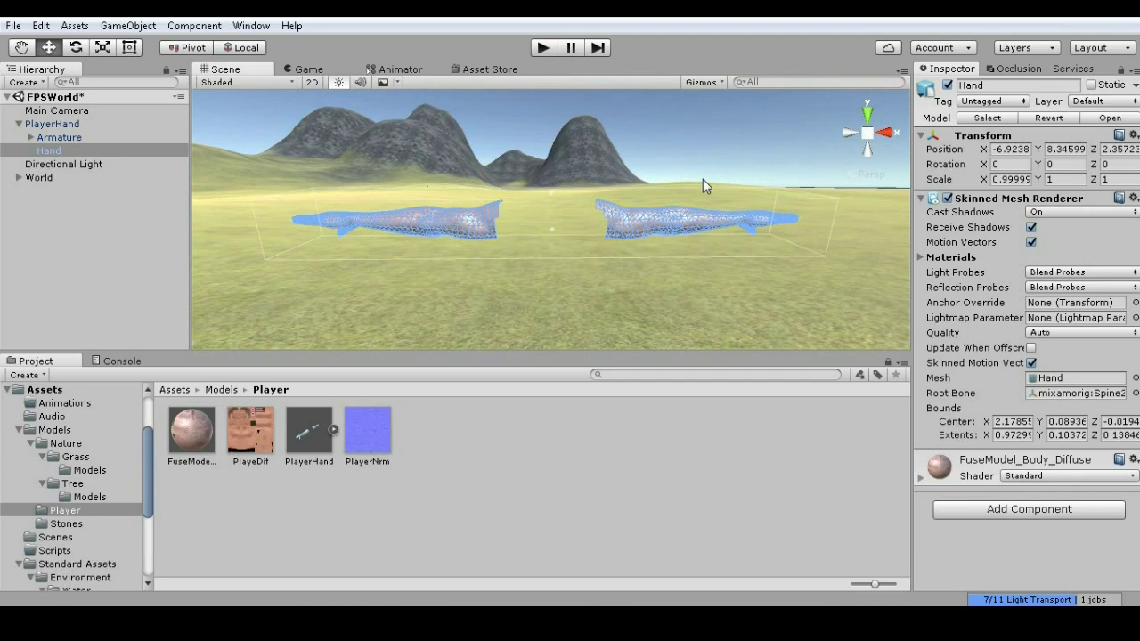
- Align the Main Camera with the current scene viewpoint and check its shot in the Game view
{"action": "scroll", "coordinate": [704, 189], "scroll_direction": "down", "scroll_amount": 2}
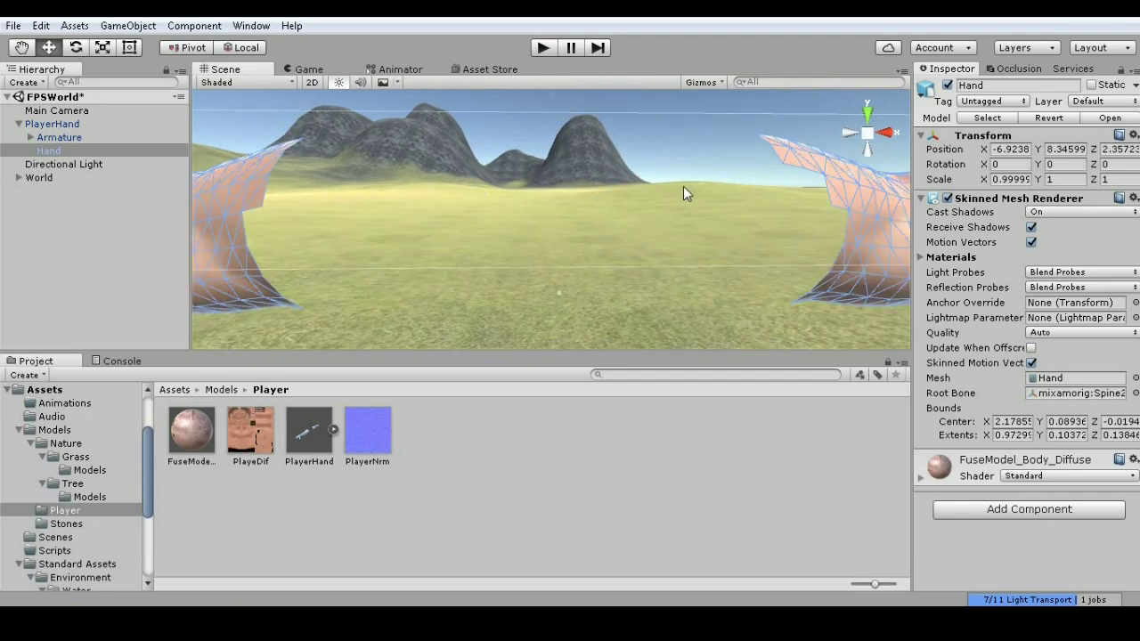
{"action": "scroll", "coordinate": [683, 187], "scroll_direction": "up", "scroll_amount": 2}
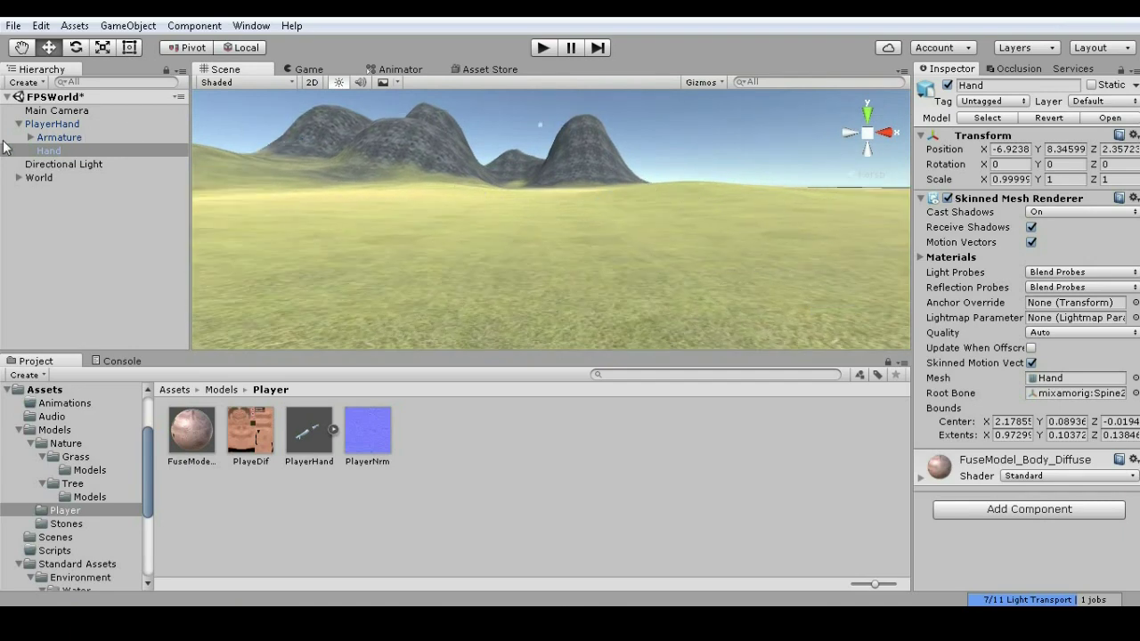
{"action": "left_click", "coordinate": [57, 110]}
{"action": "left_click", "coordinate": [117, 25]}
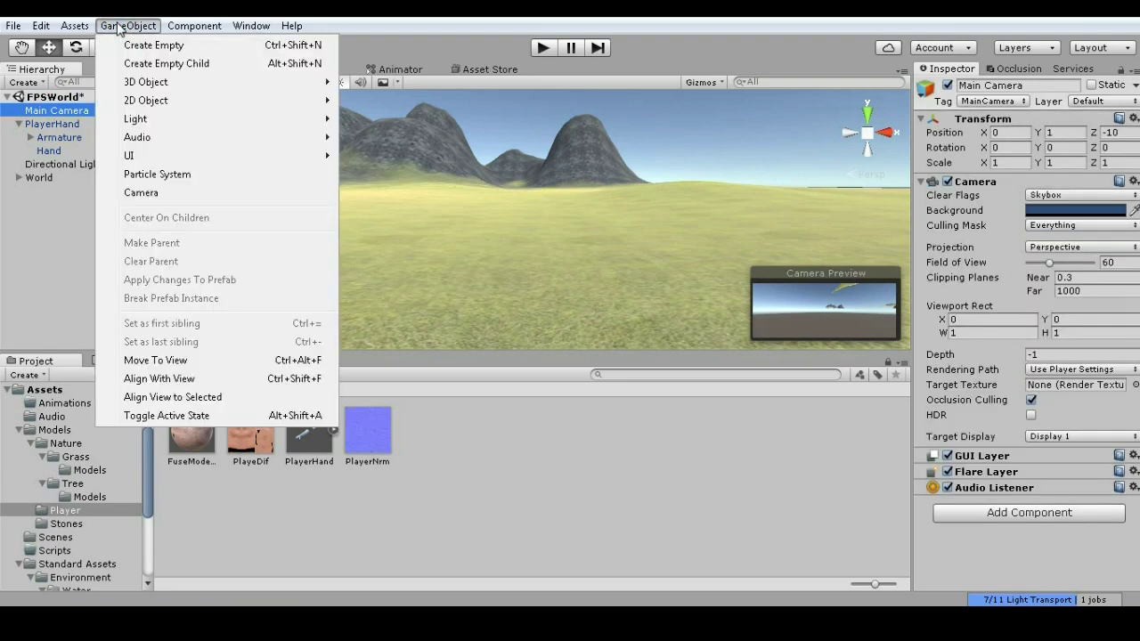
{"action": "left_click", "coordinate": [183, 372]}
{"action": "key", "text": "f"}
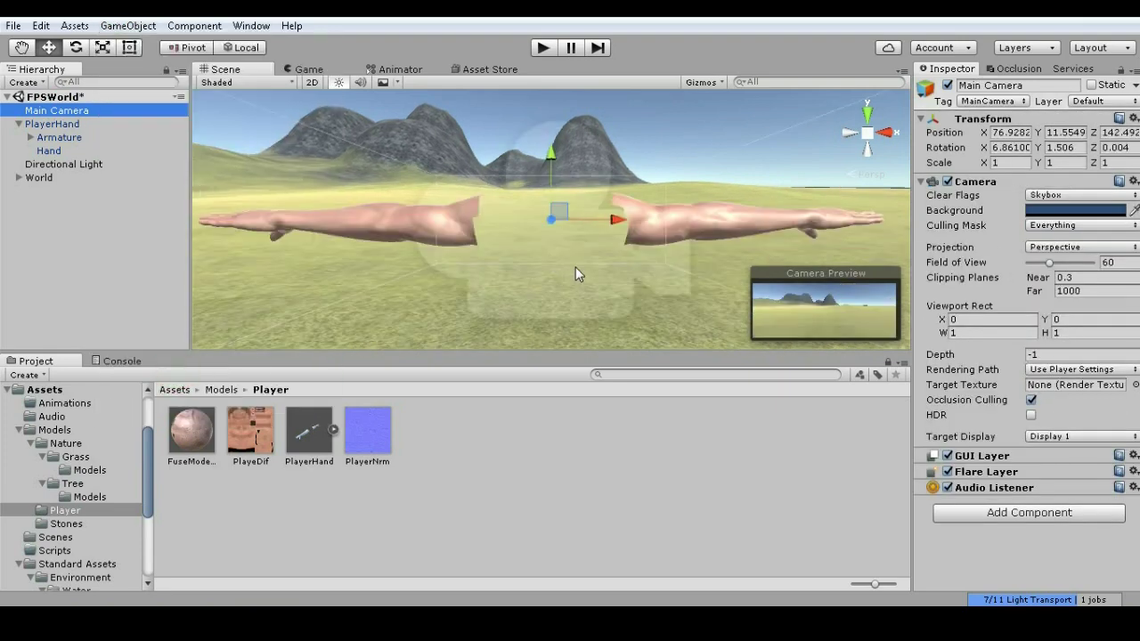
{"action": "left_click", "coordinate": [302, 70]}
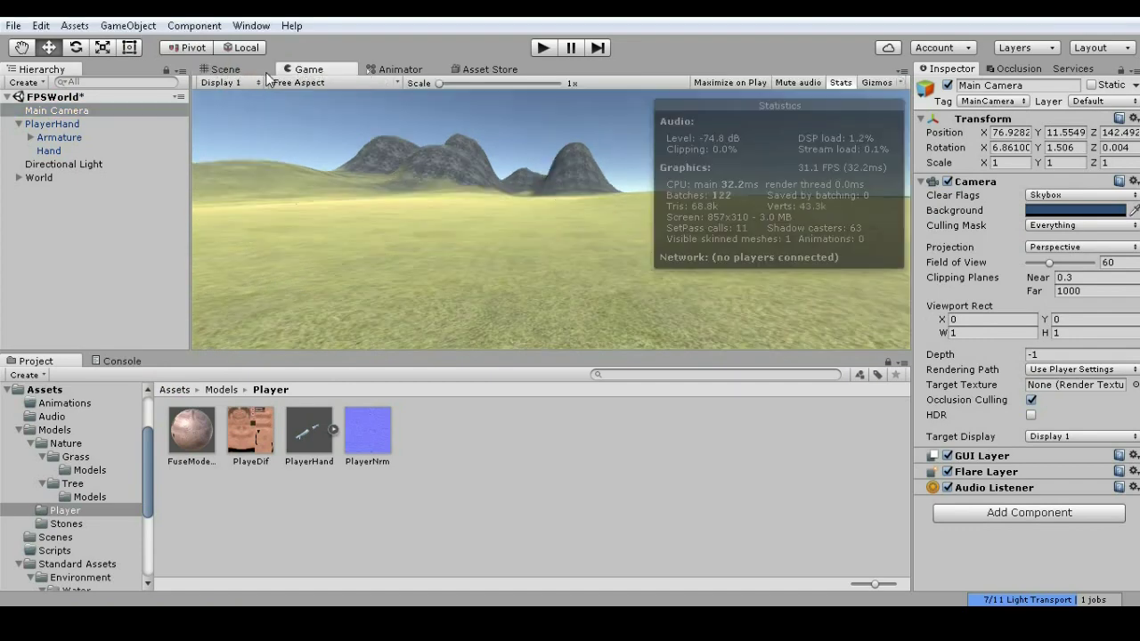
- Dock the Game view to the right of the Scene view and adjust the splitter between them
{"action": "left_click", "coordinate": [222, 75]}
{"action": "left_click", "coordinate": [301, 70]}
{"action": "mouse_move", "coordinate": [301, 70]}
{"action": "left_mouse_down"}
{"action": "mouse_move", "coordinate": [751, 96]}
{"action": "mouse_move", "coordinate": [705, 118]}
{"action": "left_mouse_up"}
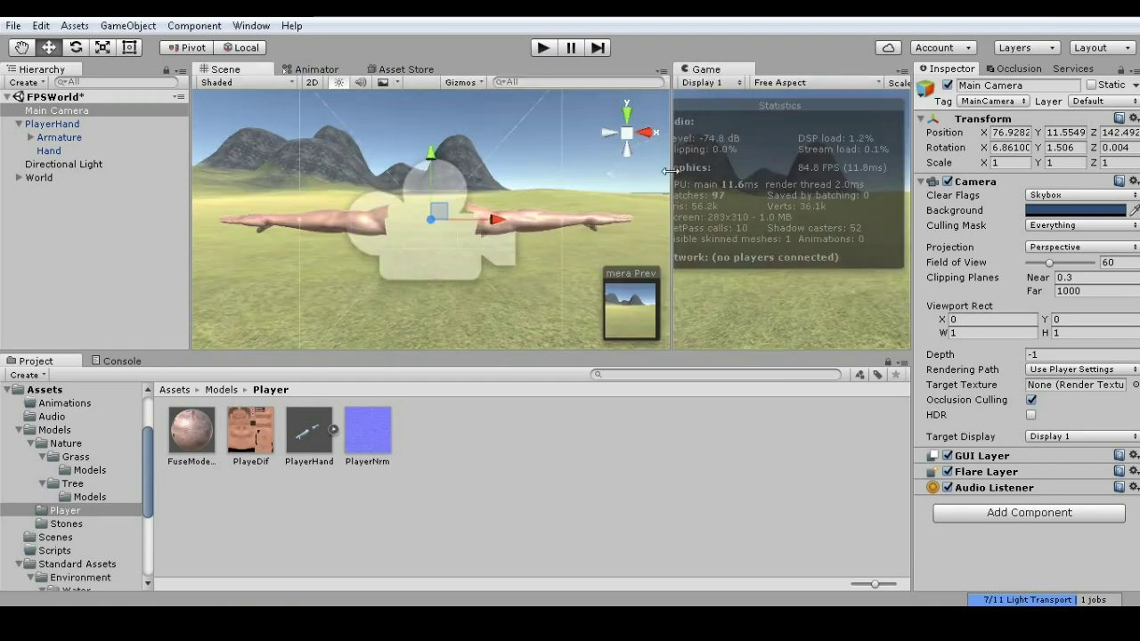
{"action": "left_click_drag", "start_coordinate": [582, 180], "coordinate": [504, 190]}
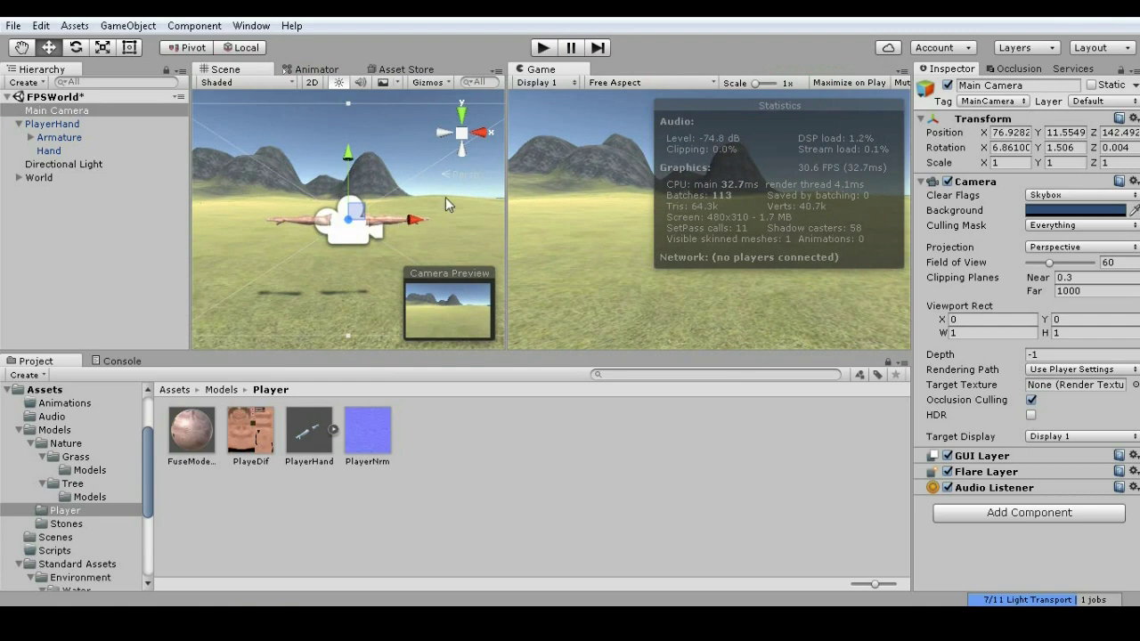
{"action": "left_click_drag", "start_coordinate": [506, 203], "coordinate": [535, 204]}
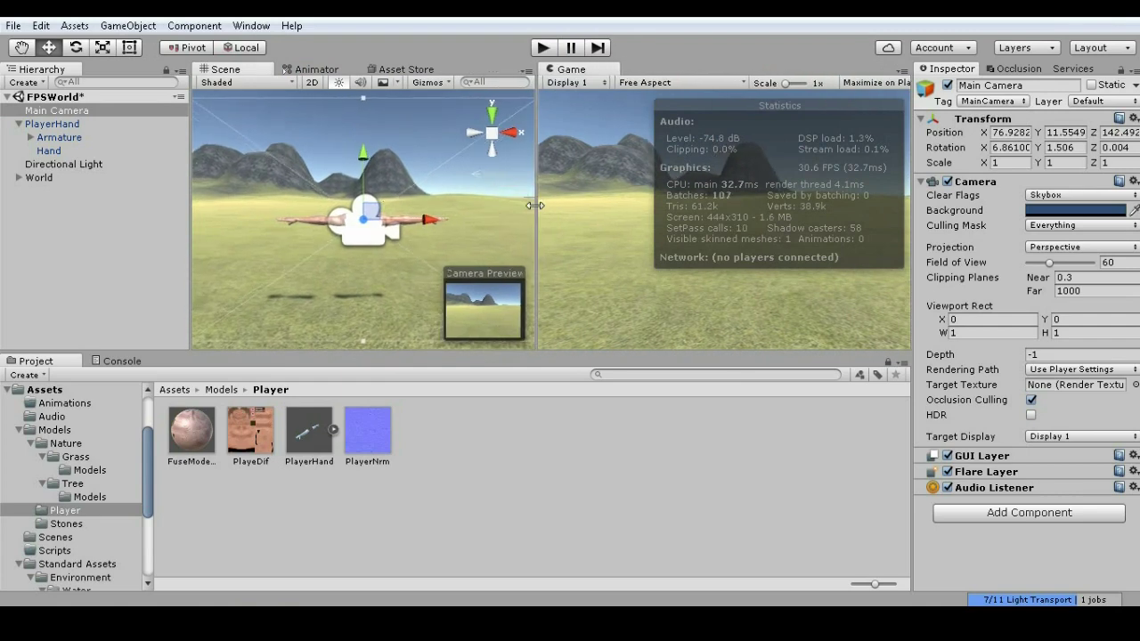
{"action": "scroll", "coordinate": [419, 205], "scroll_direction": "down", "scroll_amount": 3}
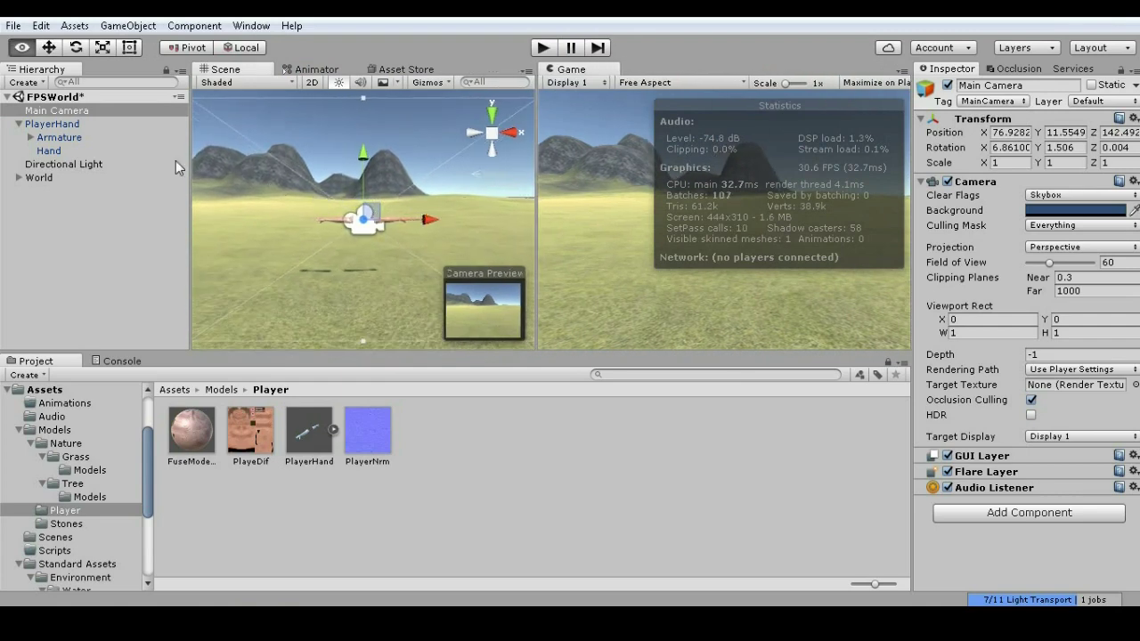
- Rotate the mixamorig:LeftArm bone down toward the camera
{"action": "left_click", "coordinate": [31, 139]}
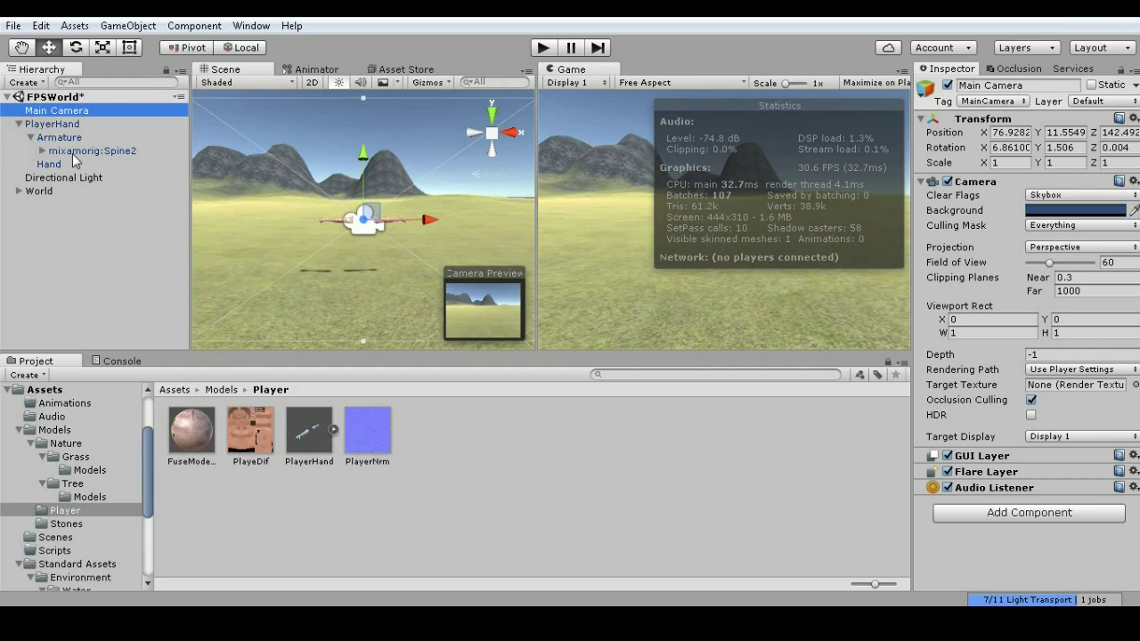
{"action": "left_click", "coordinate": [77, 152]}
{"action": "left_click", "coordinate": [41, 152]}
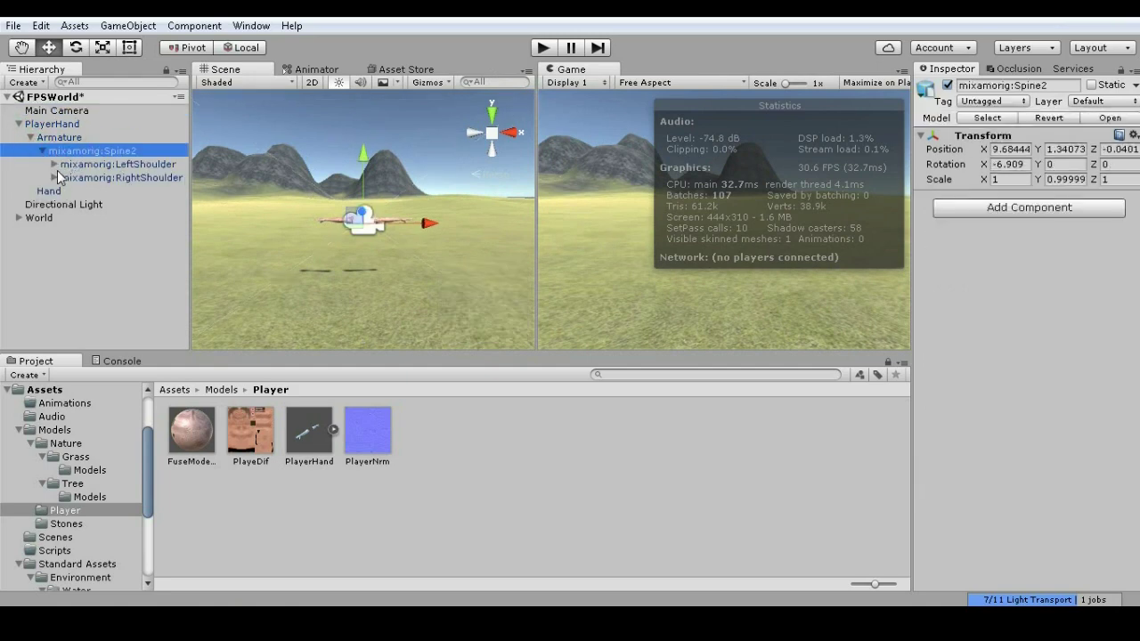
{"action": "left_click", "coordinate": [98, 177]}
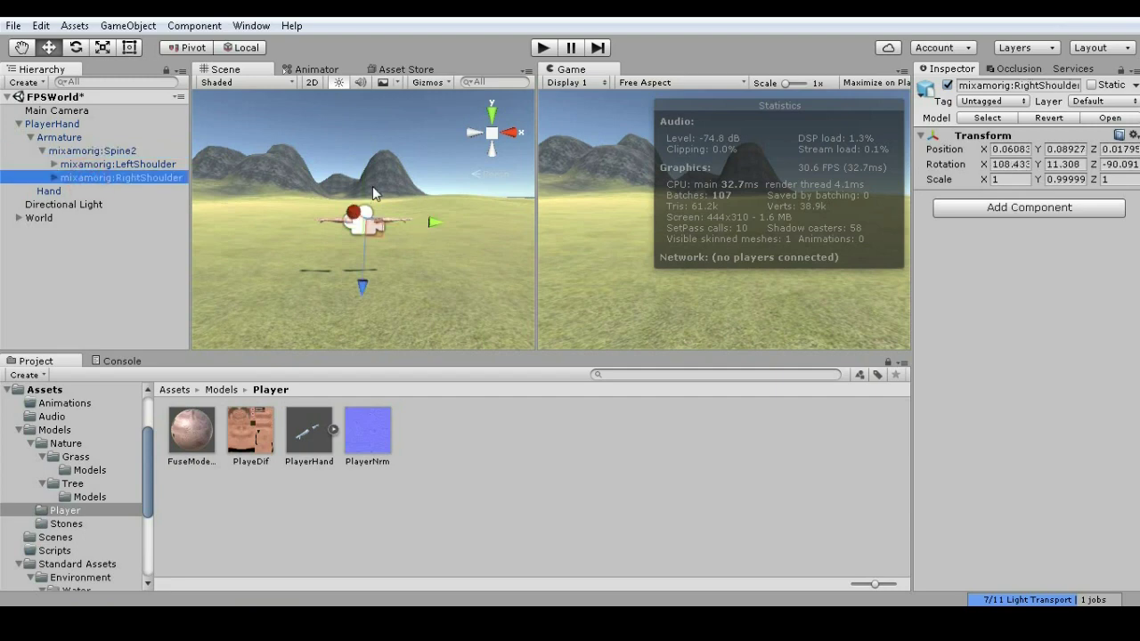
{"action": "left_click", "coordinate": [77, 165]}
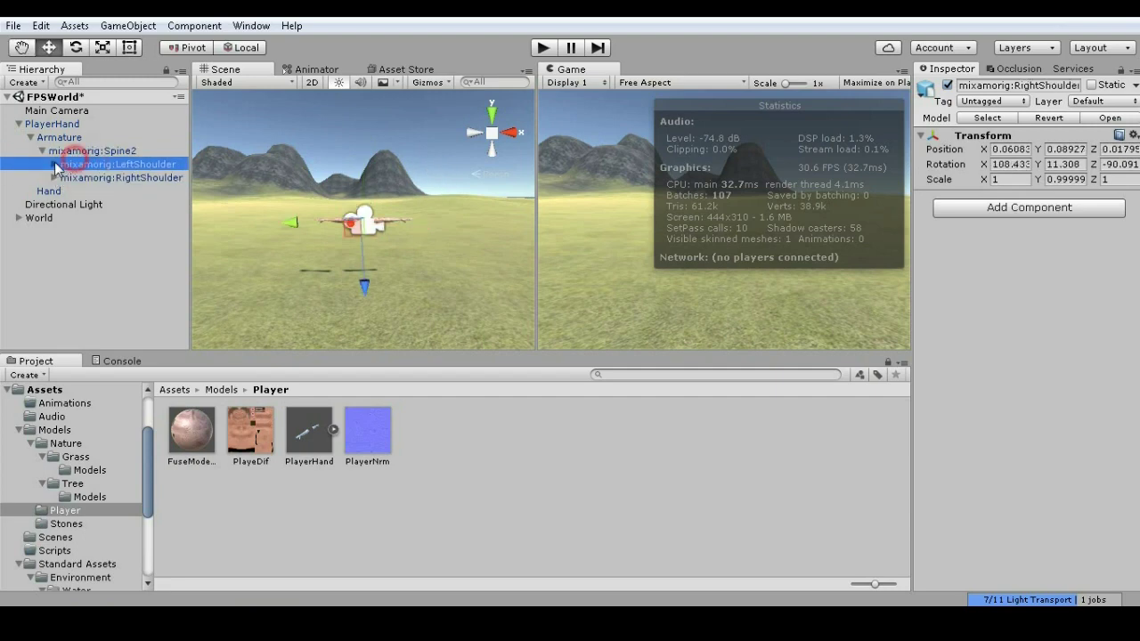
{"action": "left_click", "coordinate": [54, 164]}
{"action": "left_click", "coordinate": [89, 178]}
{"action": "key", "text": "f"}
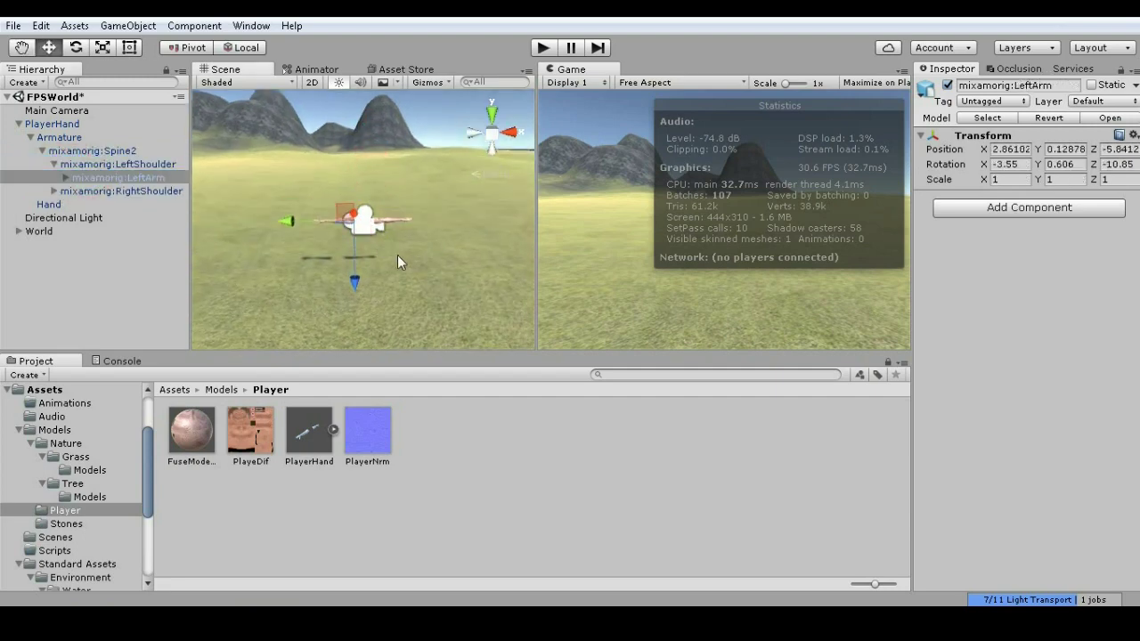
{"action": "mouse_move", "coordinate": [442, 278]}
{"action": "left_mouse_down", "text": "alt"}
{"action": "mouse_move", "coordinate": [382, 229]}
{"action": "mouse_move", "coordinate": [419, 223]}
{"action": "left_mouse_up", "text": "alt"}
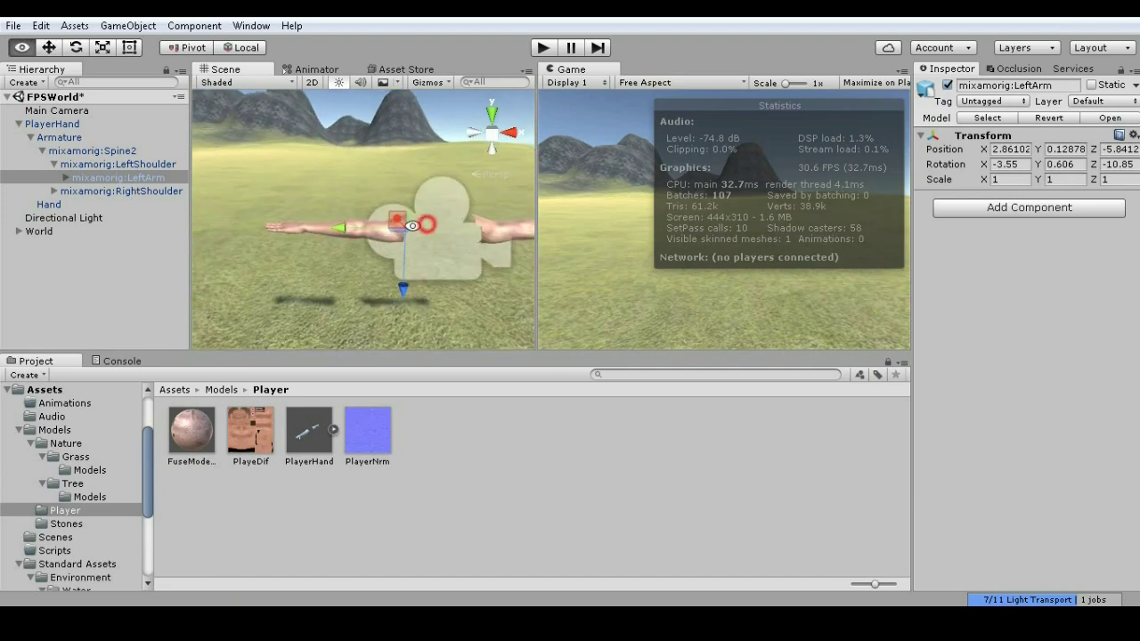
{"action": "left_click", "coordinate": [76, 47]}
{"action": "left_click_drag", "start_coordinate": [392, 268], "coordinate": [372, 257]}
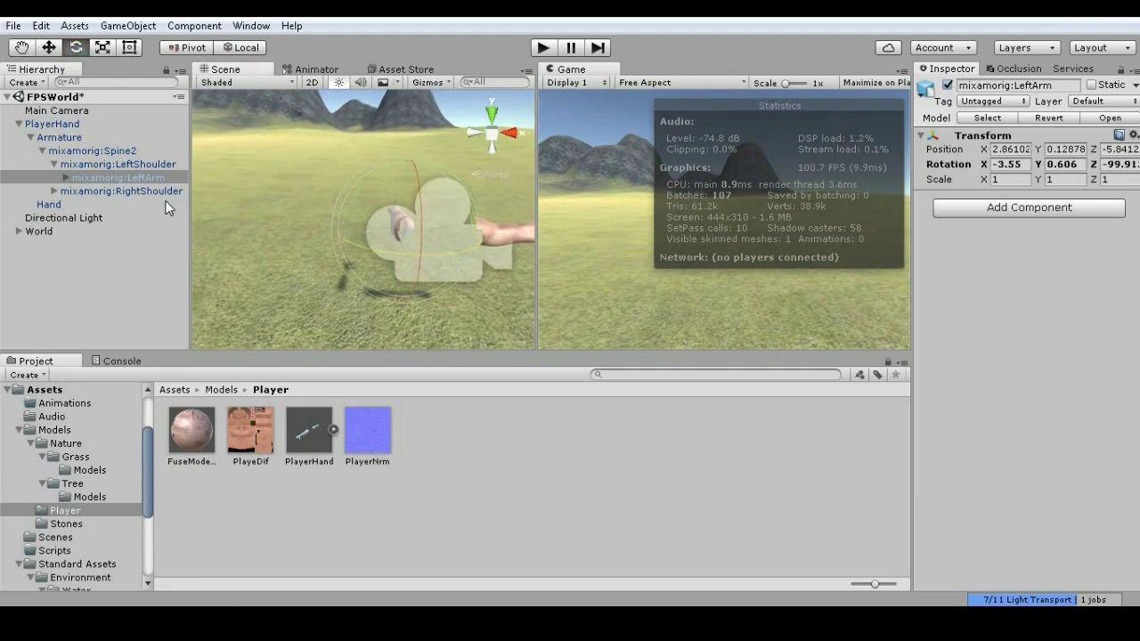
- Move the Main Camera so the left arm appears in its view
{"action": "left_click", "coordinate": [462, 191]}
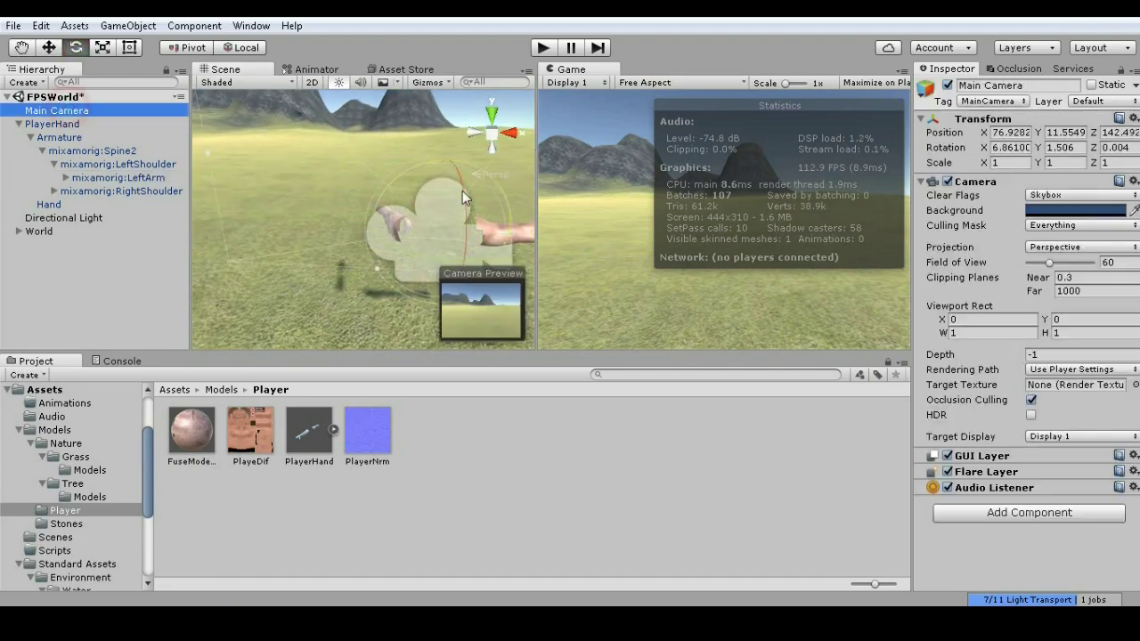
{"action": "left_click", "coordinate": [49, 48]}
{"action": "left_click_drag", "start_coordinate": [428, 218], "coordinate": [442, 227]}
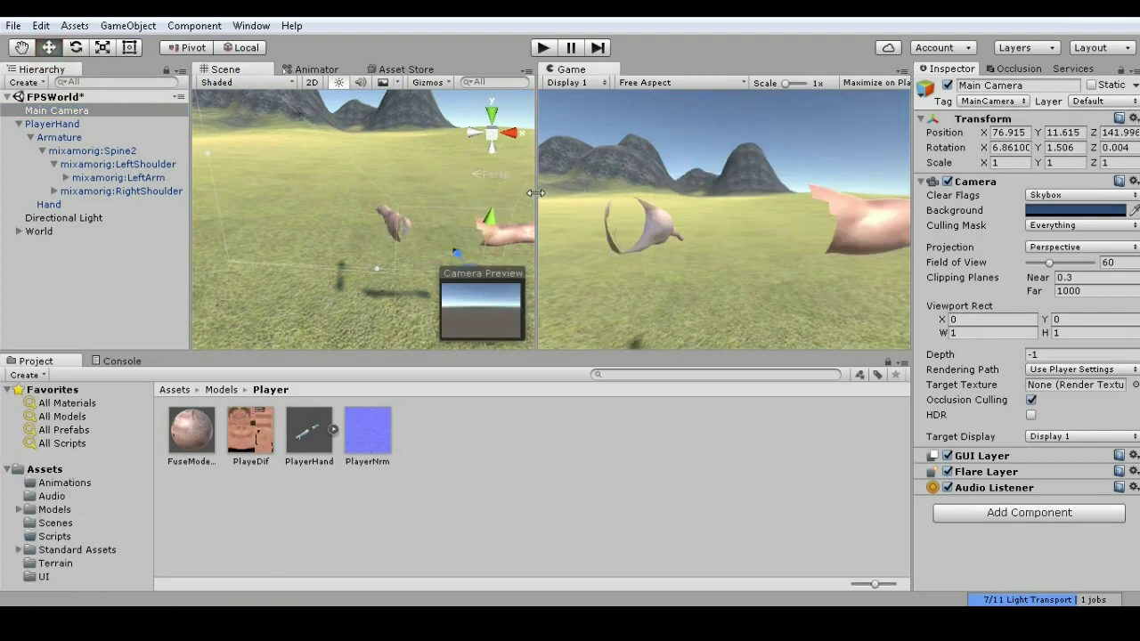
{"action": "left_click_drag", "start_coordinate": [535, 193], "coordinate": [528, 192]}
{"action": "mouse_move", "coordinate": [436, 241]}
{"action": "left_mouse_down"}
{"action": "mouse_move", "coordinate": [470, 182]}
{"action": "mouse_move", "coordinate": [434, 207]}
{"action": "left_mouse_up"}
- Set the camera's near clipping plane to 0.1 and rotate the LeftArm bone into a better pose
{"action": "left_click", "coordinate": [1067, 278]}
{"action": "type", "text": "0.1"}
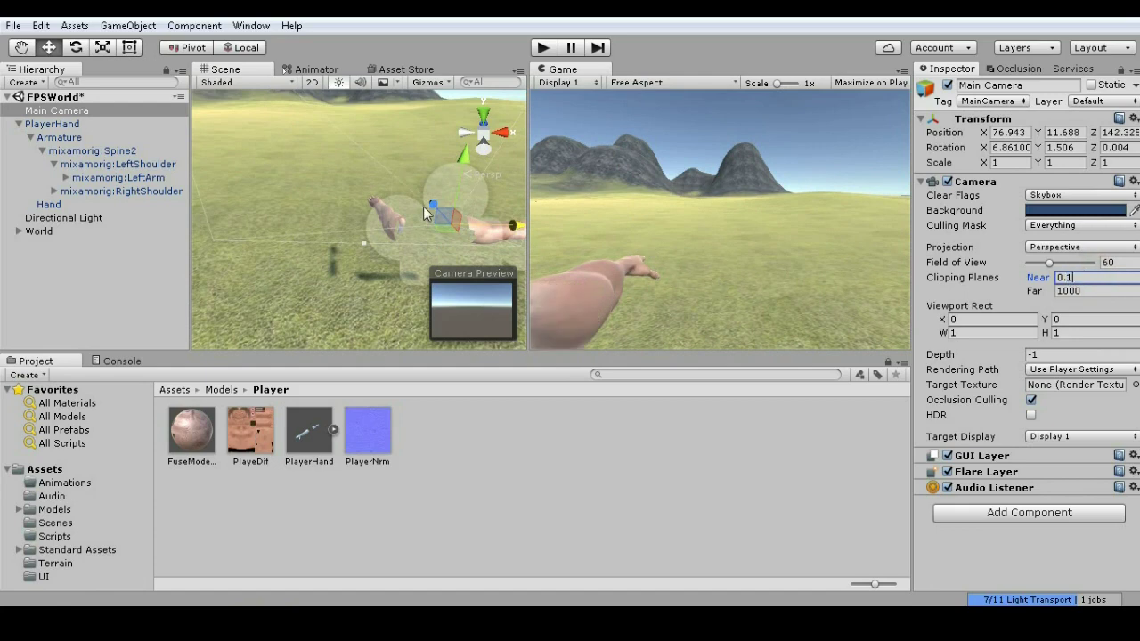
{"action": "left_click", "coordinate": [154, 179]}
{"action": "key", "text": "e"}
{"action": "mouse_move", "coordinate": [428, 188]}
{"action": "left_mouse_down"}
{"action": "mouse_move", "coordinate": [326, 200]}
{"action": "mouse_move", "coordinate": [351, 210]}
{"action": "left_mouse_up"}
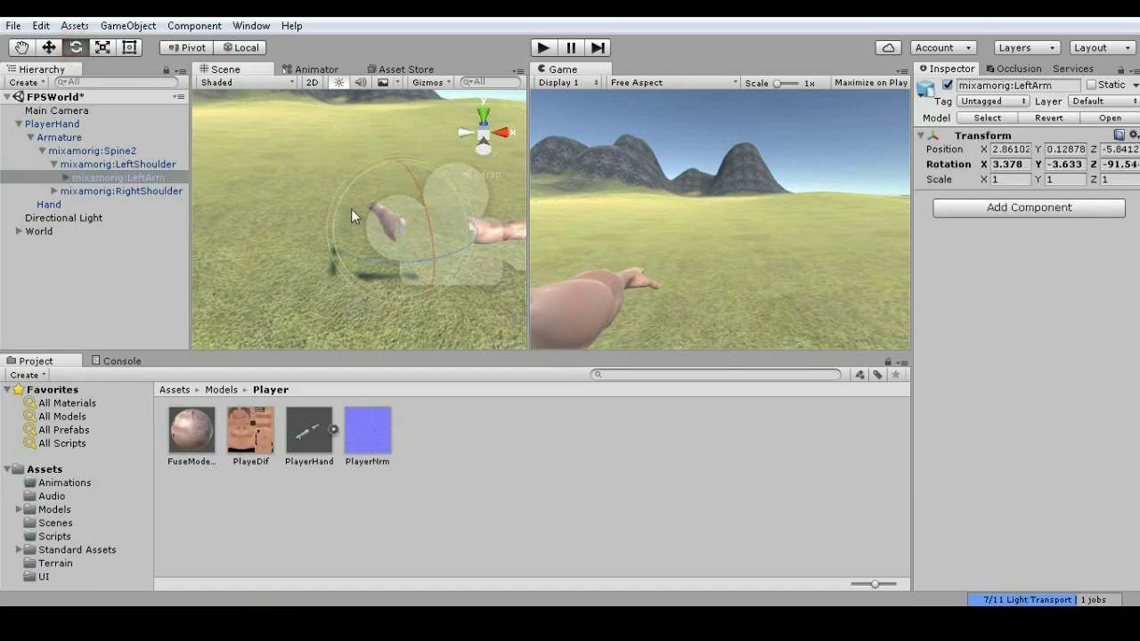
{"action": "mouse_move", "coordinate": [397, 255]}
{"action": "left_mouse_down"}
{"action": "mouse_move", "coordinate": [384, 255]}
{"action": "mouse_move", "coordinate": [362, 209]}
{"action": "left_mouse_up"}
- Fine-tune the left arm's rotation and rotate the LeftHand bone
{"action": "left_click", "coordinate": [153, 190]}
{"action": "left_click", "coordinate": [105, 192]}
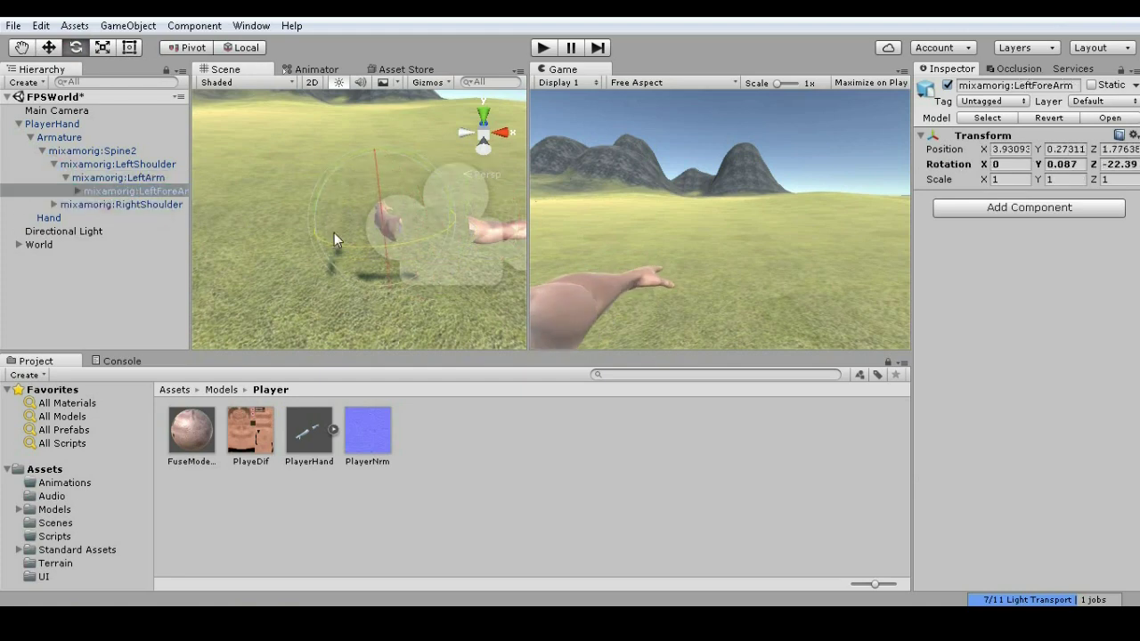
{"action": "left_click", "coordinate": [133, 179]}
{"action": "left_click_drag", "start_coordinate": [419, 190], "coordinate": [430, 199]}
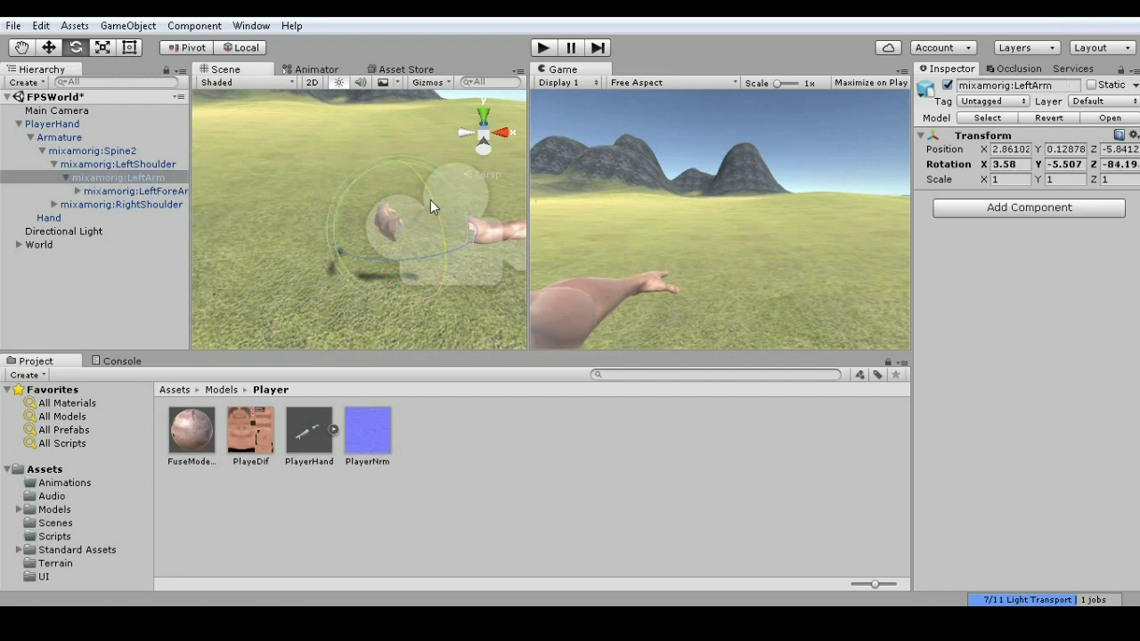
{"action": "left_click", "coordinate": [78, 191]}
{"action": "left_click", "coordinate": [133, 204]}
{"action": "left_click_drag", "start_coordinate": [356, 177], "coordinate": [313, 148]}
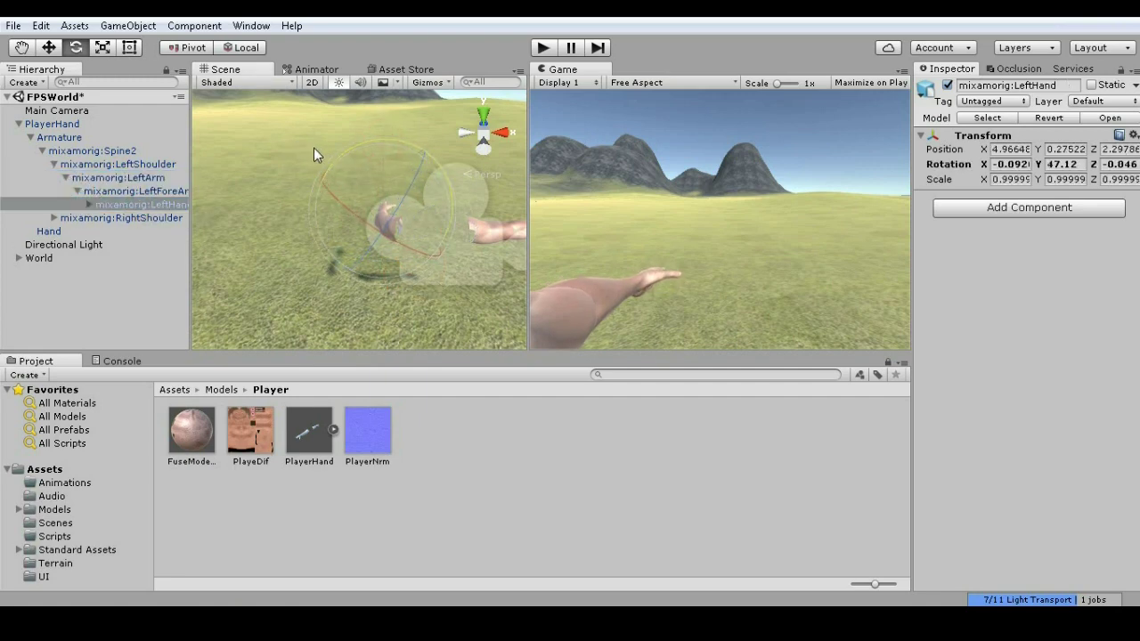
- Rotate the left arm forward and turn the left forearm slightly
{"action": "left_click", "coordinate": [111, 179]}
{"action": "mouse_move", "coordinate": [412, 259]}
{"action": "left_mouse_down"}
{"action": "mouse_move", "coordinate": [446, 215]}
{"action": "mouse_move", "coordinate": [395, 242]}
{"action": "left_mouse_up"}
{"action": "left_click", "coordinate": [391, 208]}
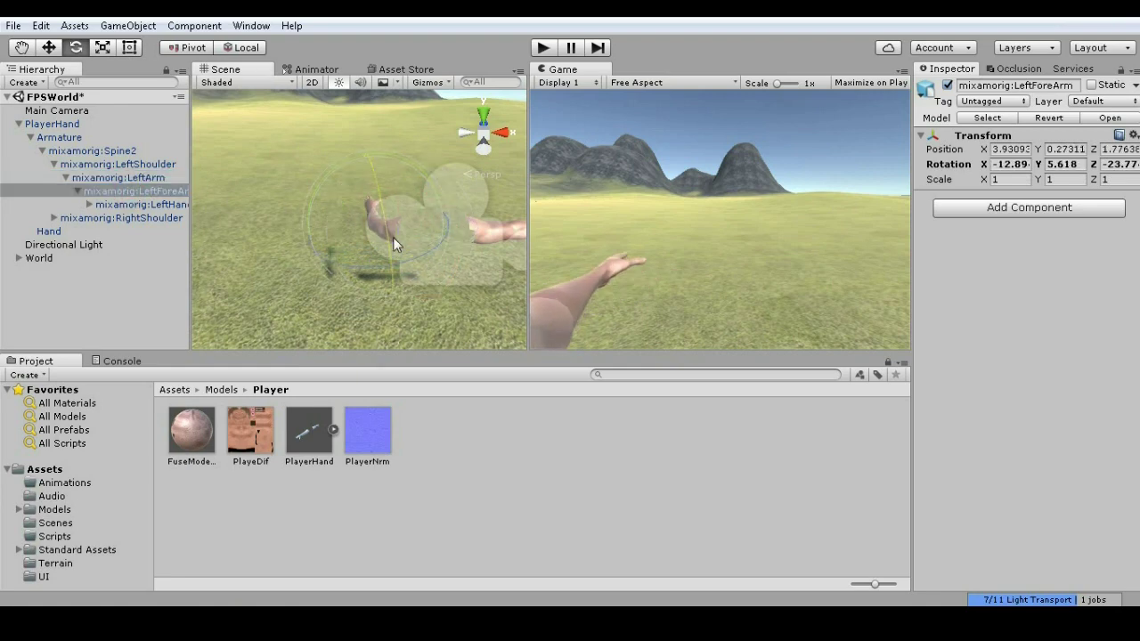
{"action": "left_click_drag", "start_coordinate": [332, 264], "coordinate": [338, 263]}
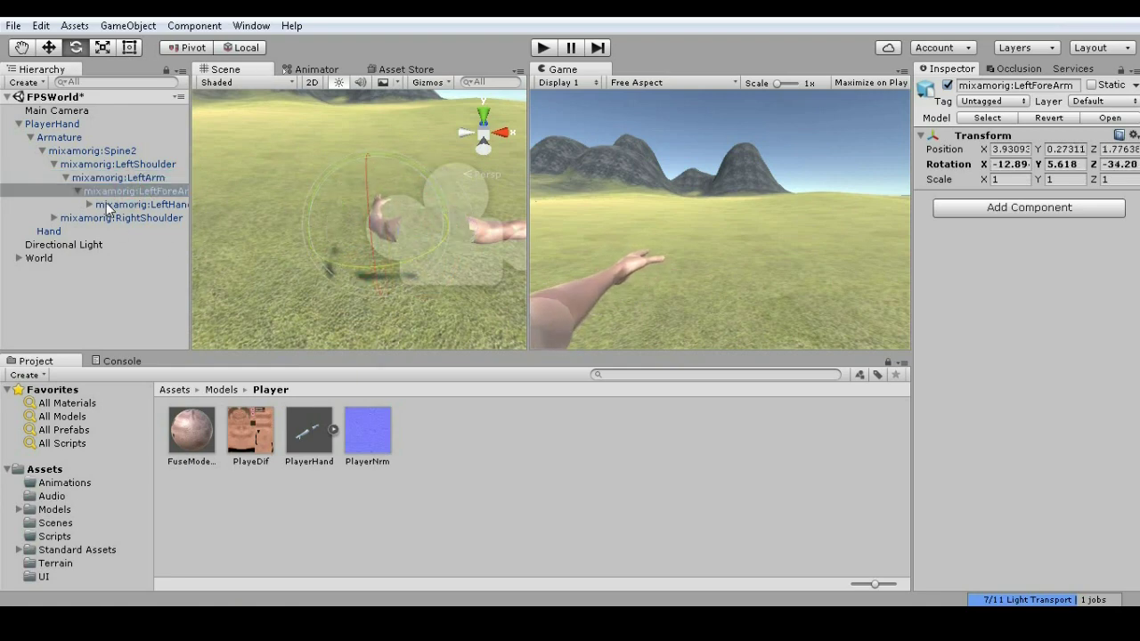
{"action": "left_click", "coordinate": [54, 163]}
{"action": "left_click", "coordinate": [54, 177]}
- Rotate the right arm toward the view and shift the Main Camera slightly sideways
{"action": "left_click", "coordinate": [112, 190]}
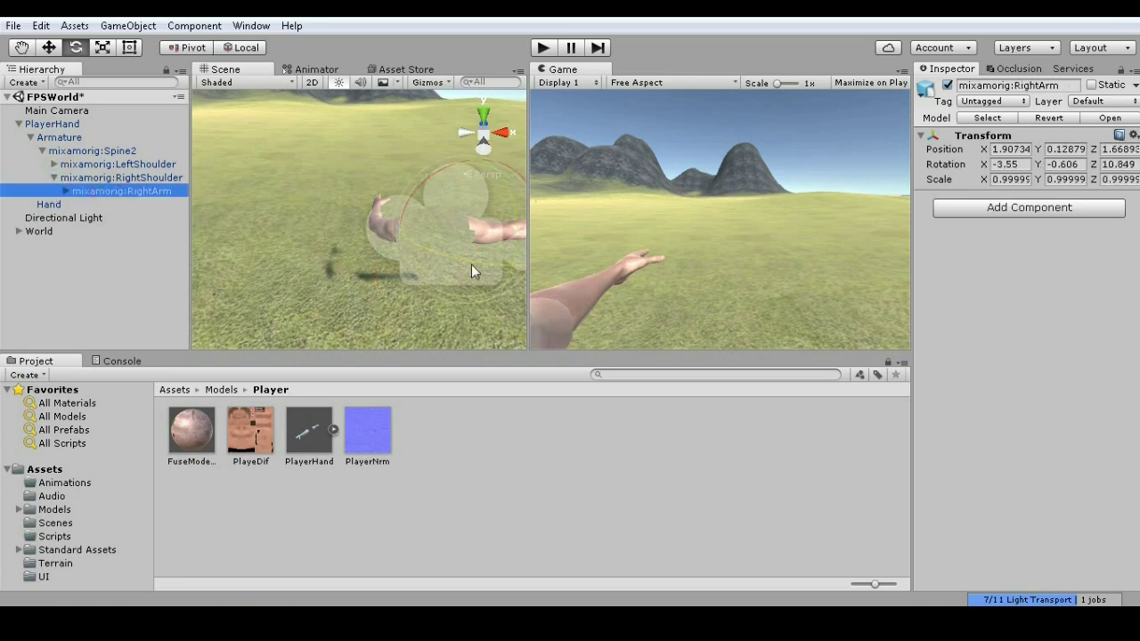
{"action": "mouse_move", "coordinate": [456, 212]}
{"action": "left_mouse_down"}
{"action": "mouse_move", "coordinate": [476, 200]}
{"action": "mouse_move", "coordinate": [410, 168]}
{"action": "mouse_move", "coordinate": [453, 248]}
{"action": "mouse_move", "coordinate": [445, 217]}
{"action": "left_mouse_up"}
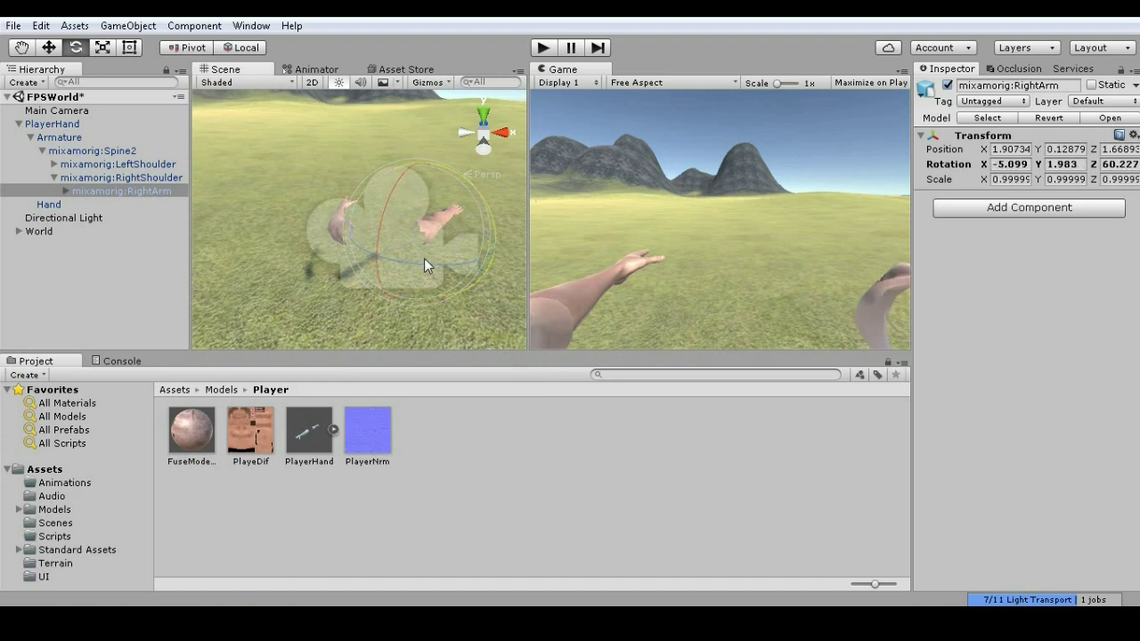
{"action": "left_click_drag", "start_coordinate": [424, 258], "coordinate": [448, 247]}
{"action": "left_click", "coordinate": [56, 110]}
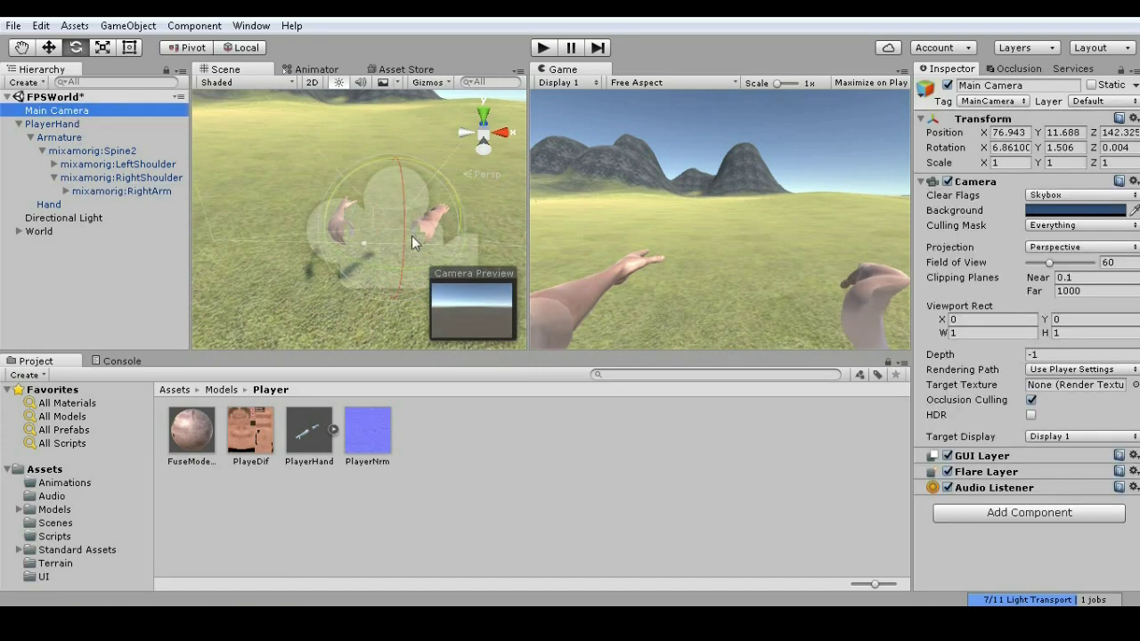
{"action": "key", "text": "w"}
{"action": "left_click_drag", "start_coordinate": [451, 229], "coordinate": [303, 209]}
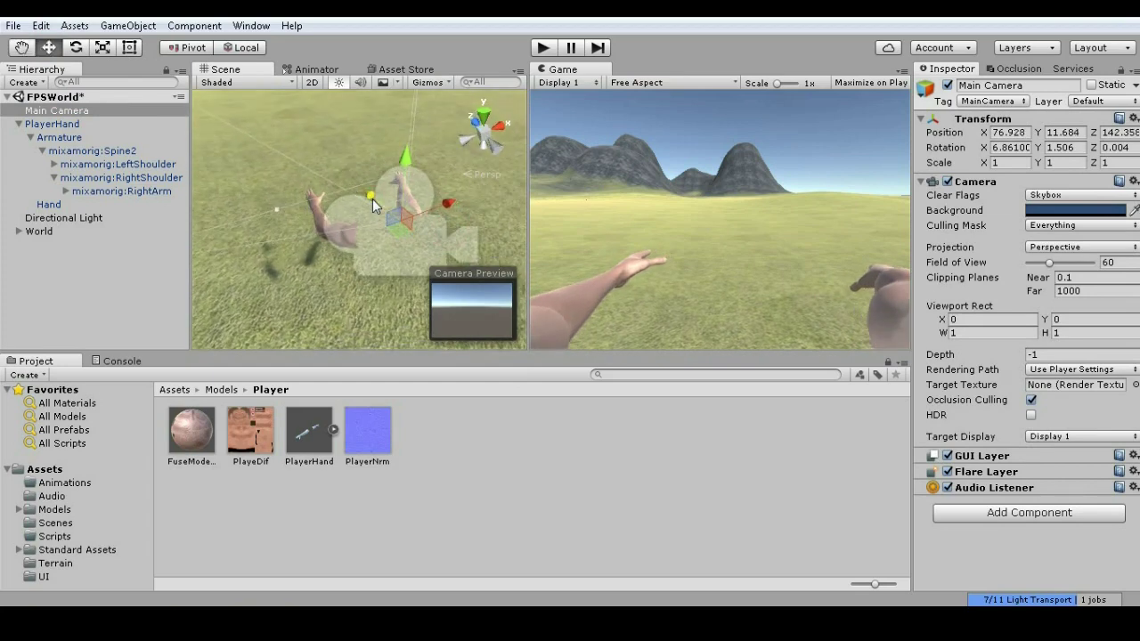
- Raise the right arm further and tilt the right forearm so the right hand shows
{"action": "left_click", "coordinate": [138, 178]}
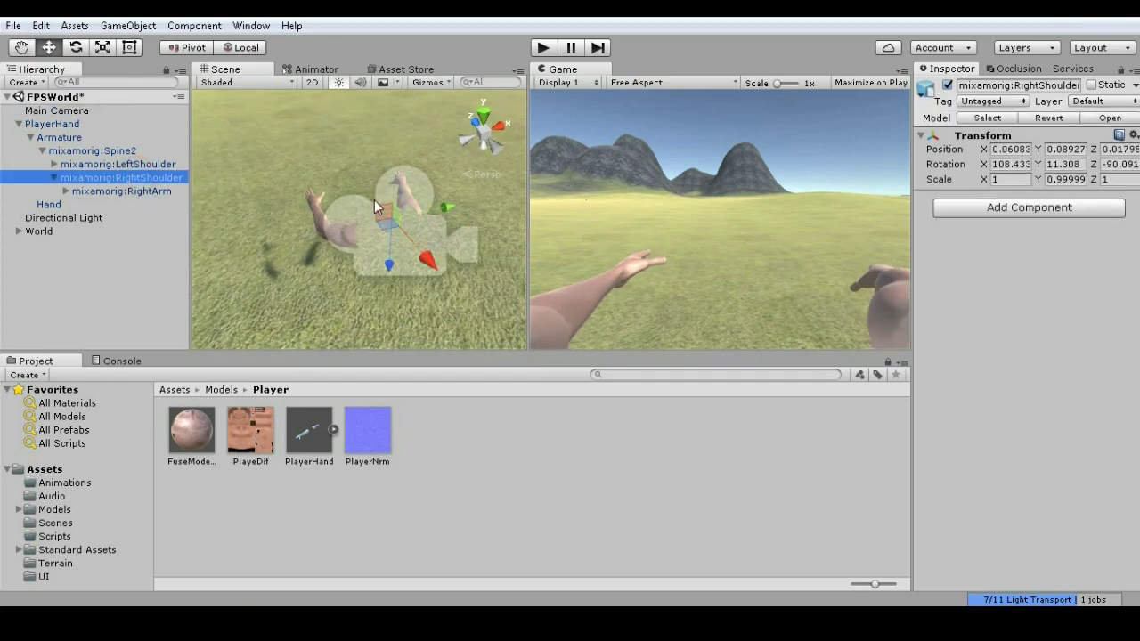
{"action": "key", "text": "Down"}
{"action": "left_click", "coordinate": [78, 48]}
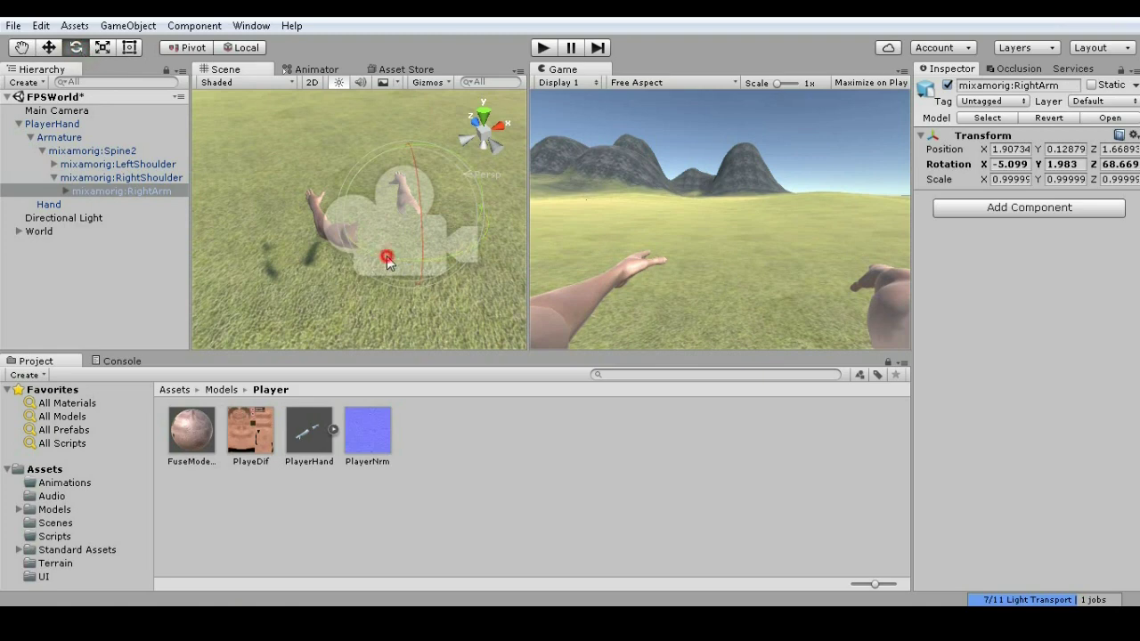
{"action": "left_click_drag", "start_coordinate": [387, 258], "coordinate": [422, 204]}
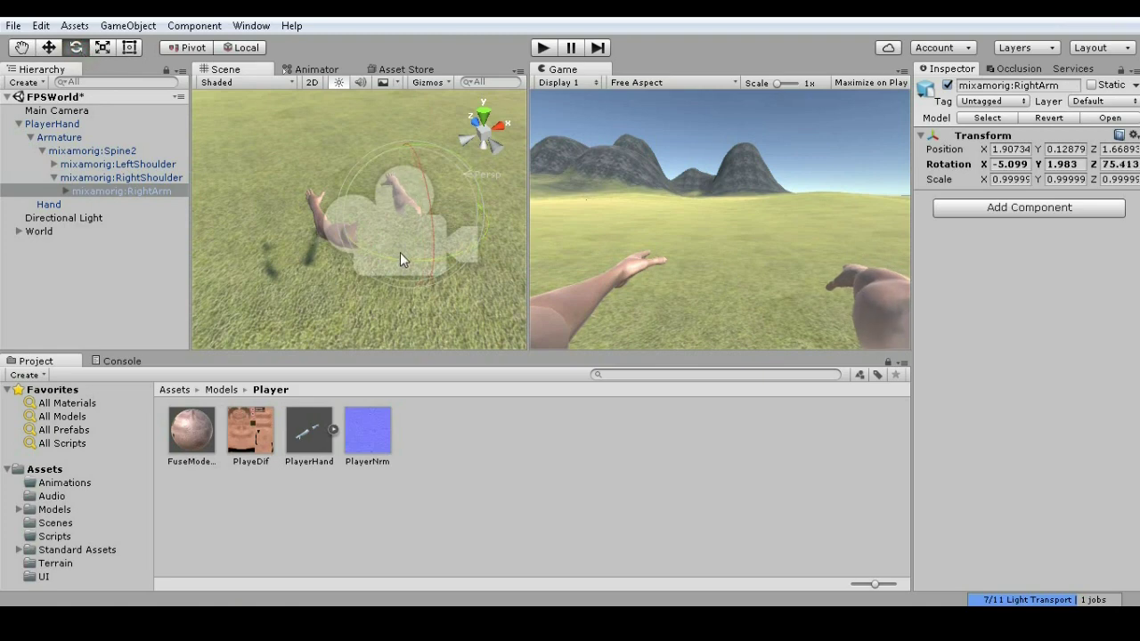
{"action": "left_click", "coordinate": [67, 190]}
{"action": "left_click", "coordinate": [134, 204]}
{"action": "left_click_drag", "start_coordinate": [498, 139], "coordinate": [498, 145]}
{"action": "left_click_drag", "start_coordinate": [376, 200], "coordinate": [369, 158]}
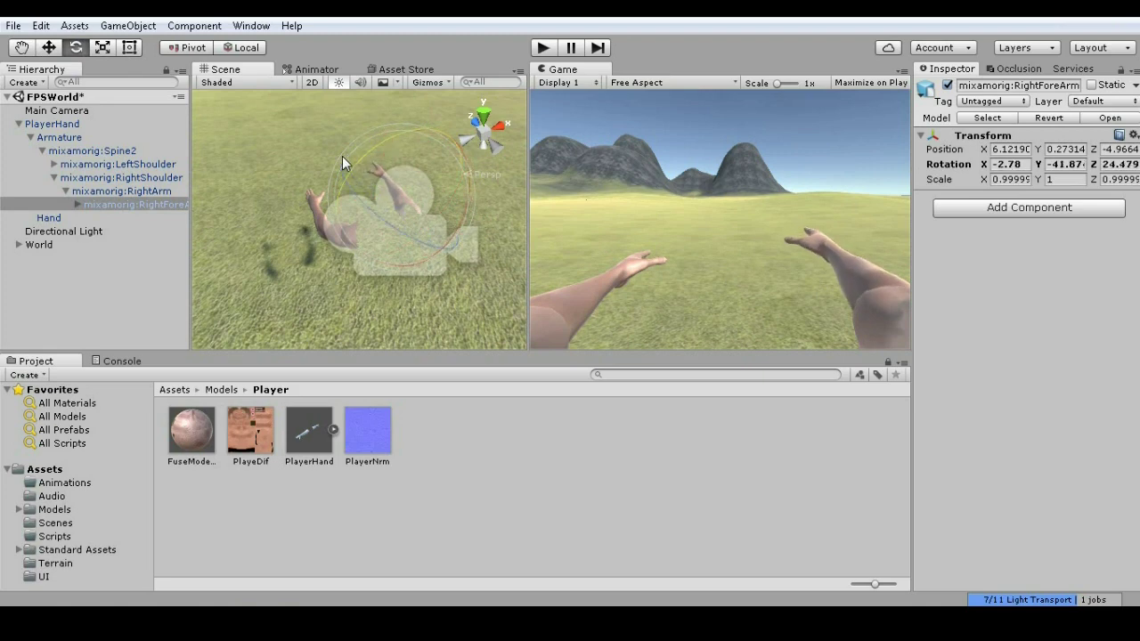
{"action": "left_click", "coordinate": [114, 190]}
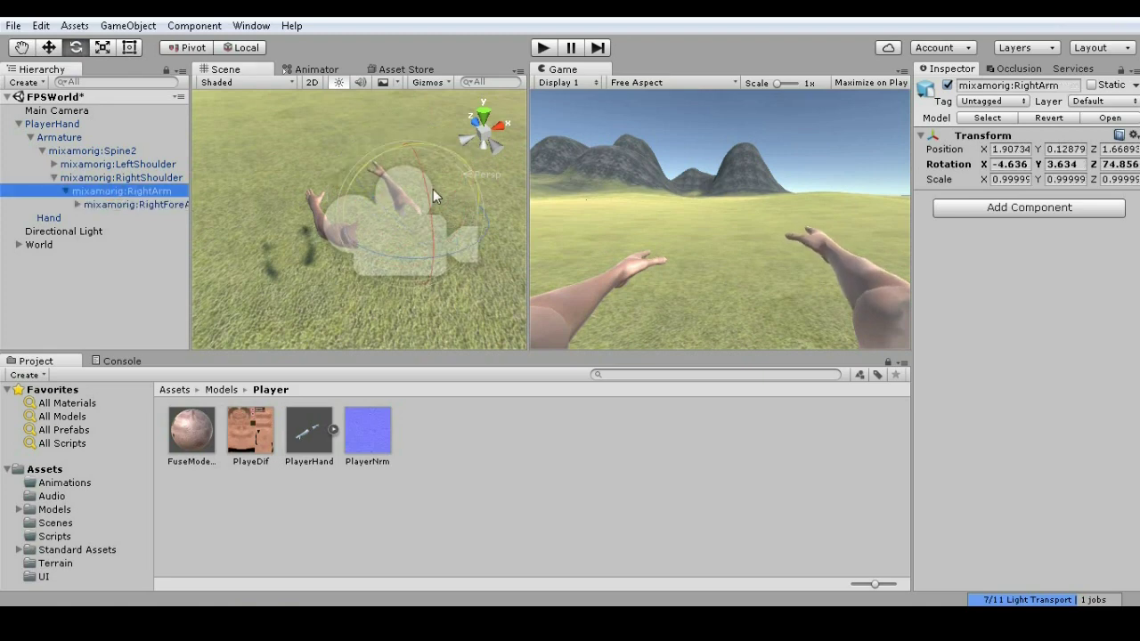
{"action": "left_click_drag", "start_coordinate": [437, 197], "coordinate": [415, 173]}
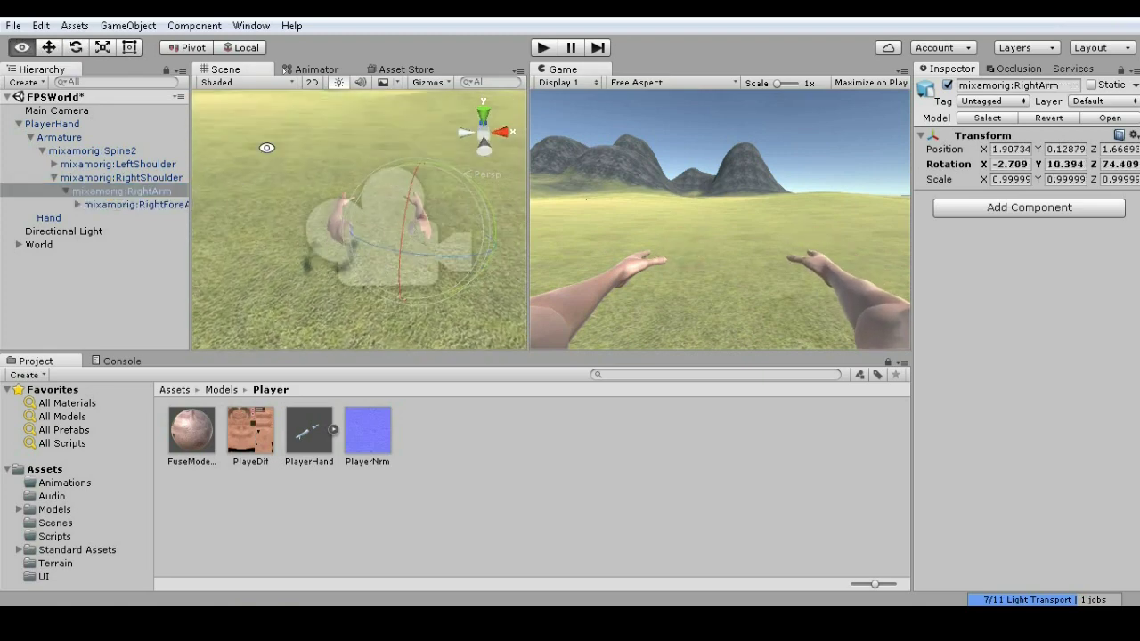
{"action": "left_click", "coordinate": [56, 110]}
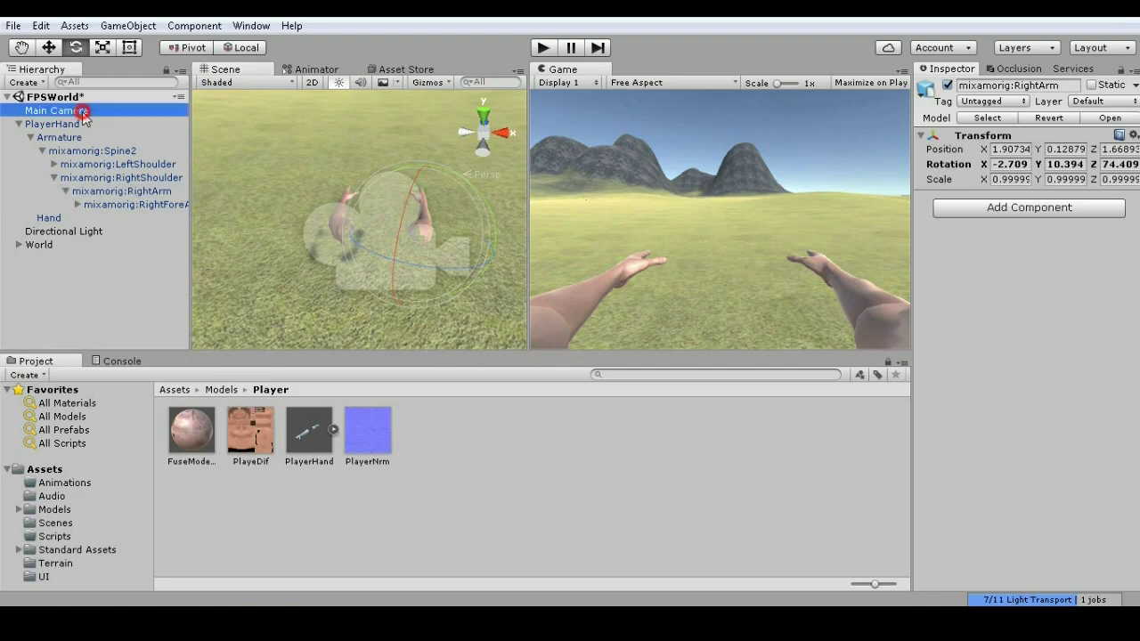
- Nest the Main Camera under PlayerHand in the Hierarchy
{"action": "left_click", "coordinate": [19, 124]}
{"action": "left_click", "coordinate": [27, 127]}
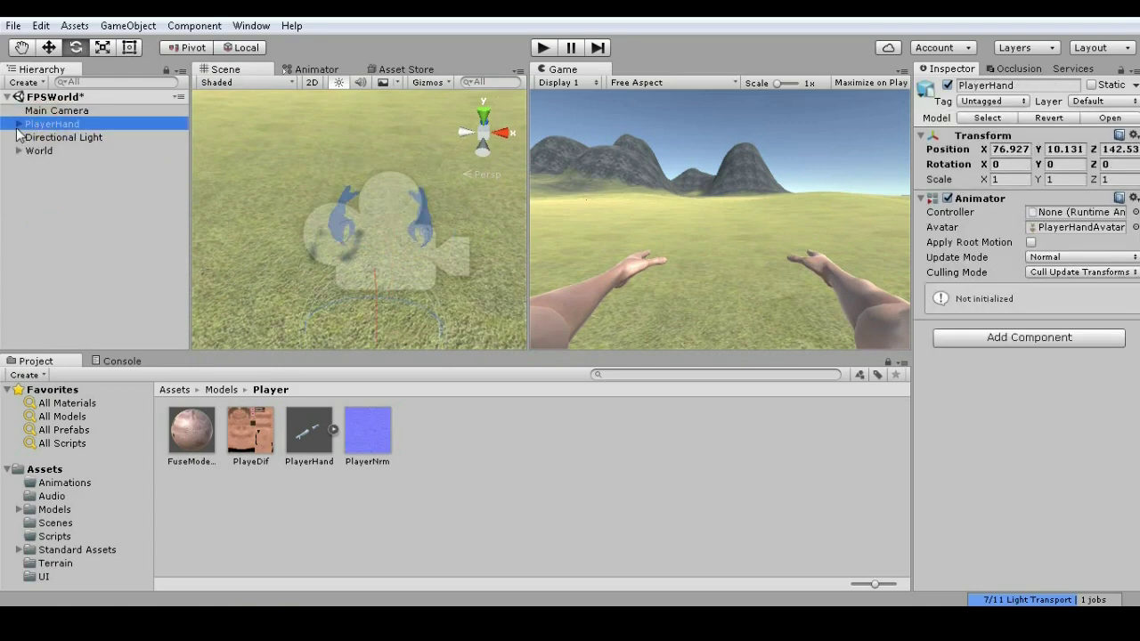
{"action": "left_click", "coordinate": [19, 124]}
{"action": "left_click", "coordinate": [30, 137]}
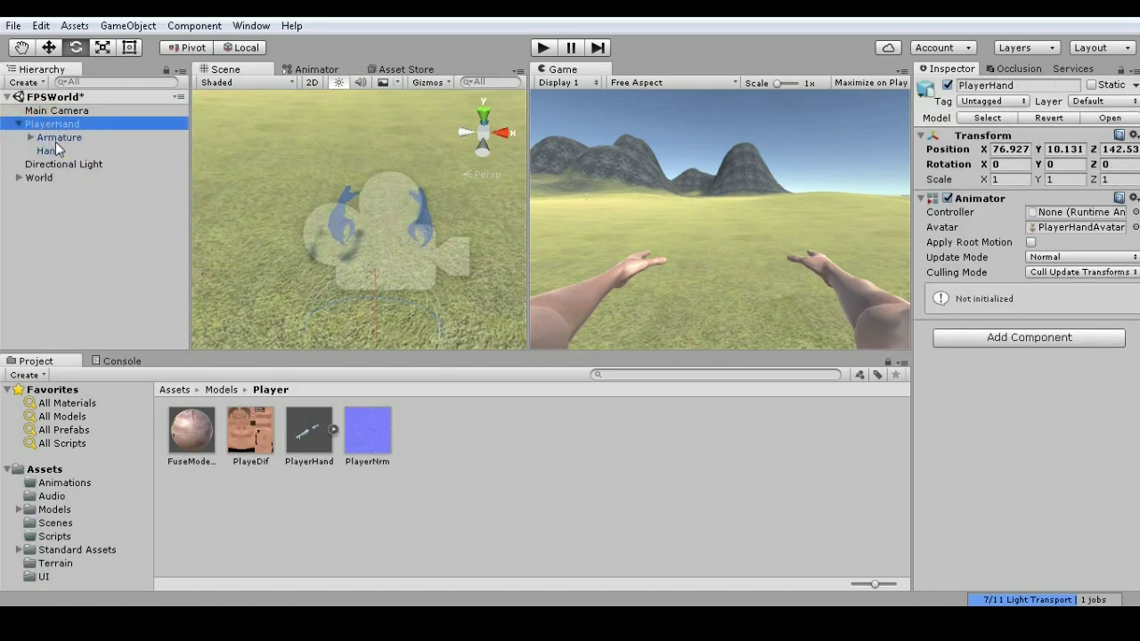
{"action": "mouse_move", "coordinate": [89, 149]}
{"action": "left_mouse_down"}
{"action": "mouse_move", "coordinate": [76, 134]}
{"action": "mouse_move", "coordinate": [79, 159]}
{"action": "left_mouse_up"}
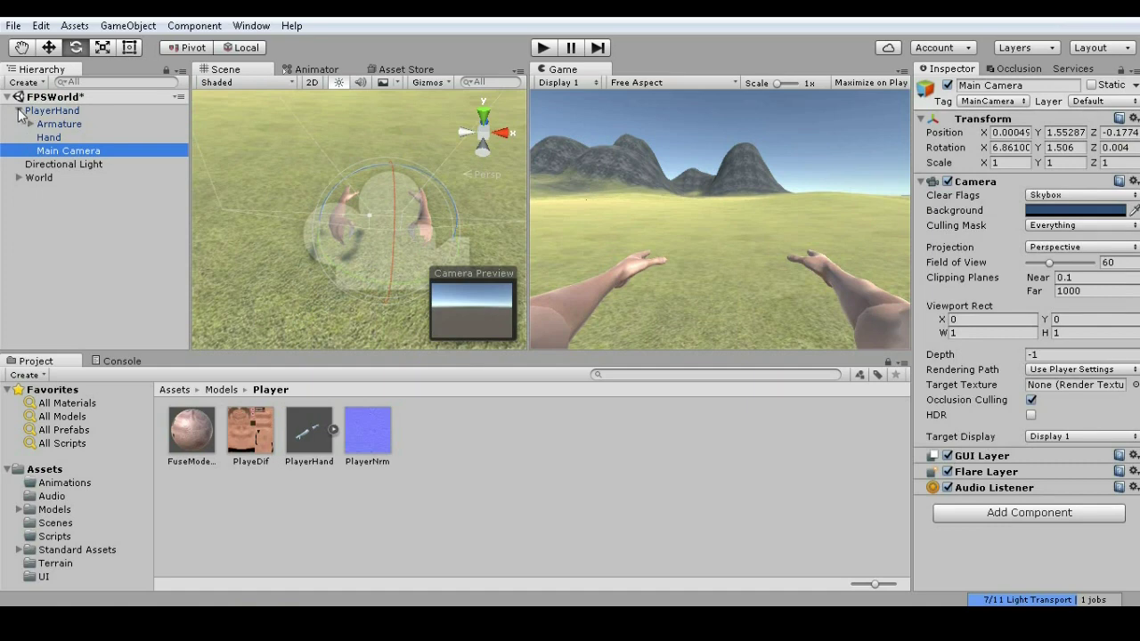
{"action": "left_click", "coordinate": [17, 111]}
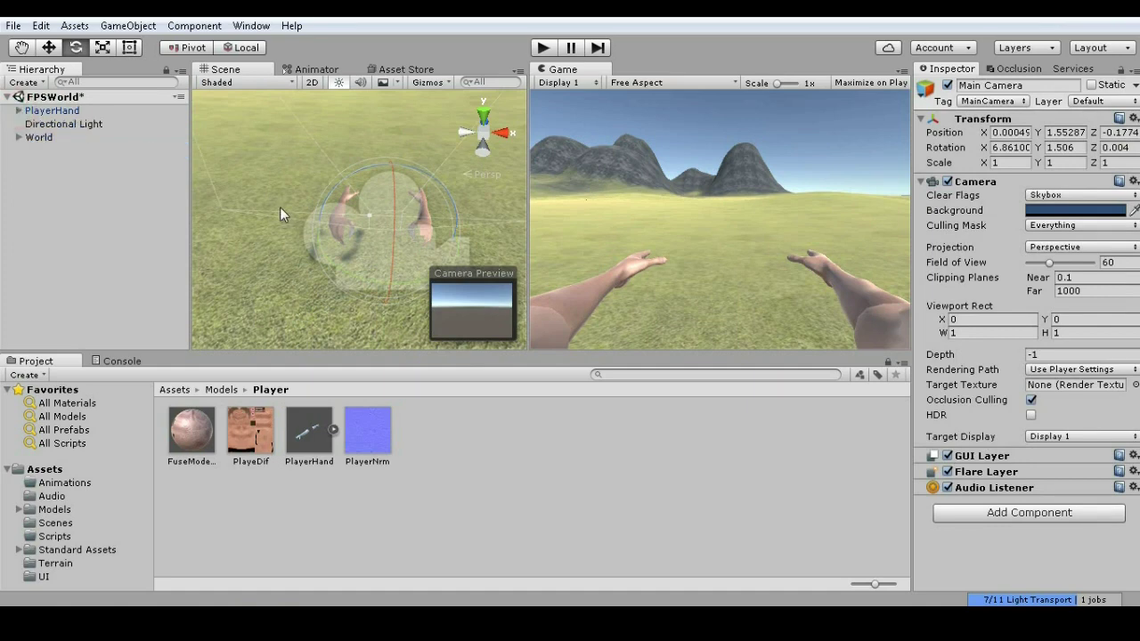
- Save the FPSWorld scene with File > Save Scene
{"action": "left_click", "coordinate": [14, 26]}
{"action": "left_click", "coordinate": [44, 88]}
{"action": "left_click", "coordinate": [51, 111]}
- Add a Character Controller component to PlayerHand
{"action": "mouse_move", "coordinate": [458, 197]}
{"action": "left_mouse_down", "text": "alt"}
{"action": "mouse_move", "coordinate": [352, 190]}
{"action": "mouse_move", "coordinate": [369, 236]}
{"action": "left_mouse_up", "text": "alt"}
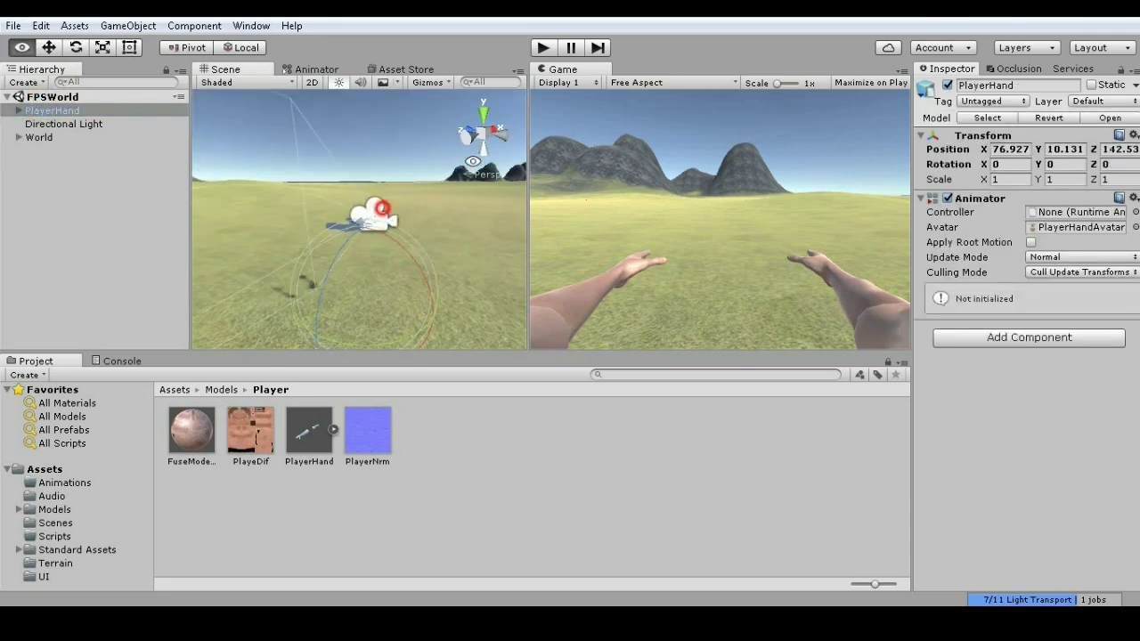
{"action": "scroll", "coordinate": [399, 235], "scroll_direction": "up", "scroll_amount": 2}
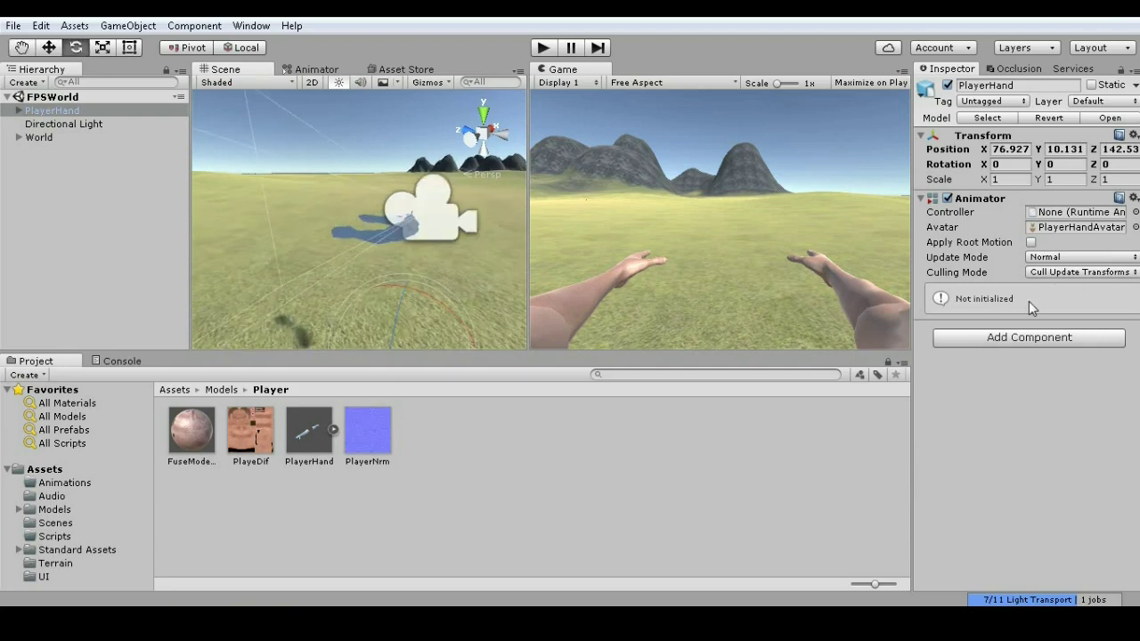
{"action": "left_click", "coordinate": [1029, 340]}
{"action": "left_click", "coordinate": [1024, 343]}
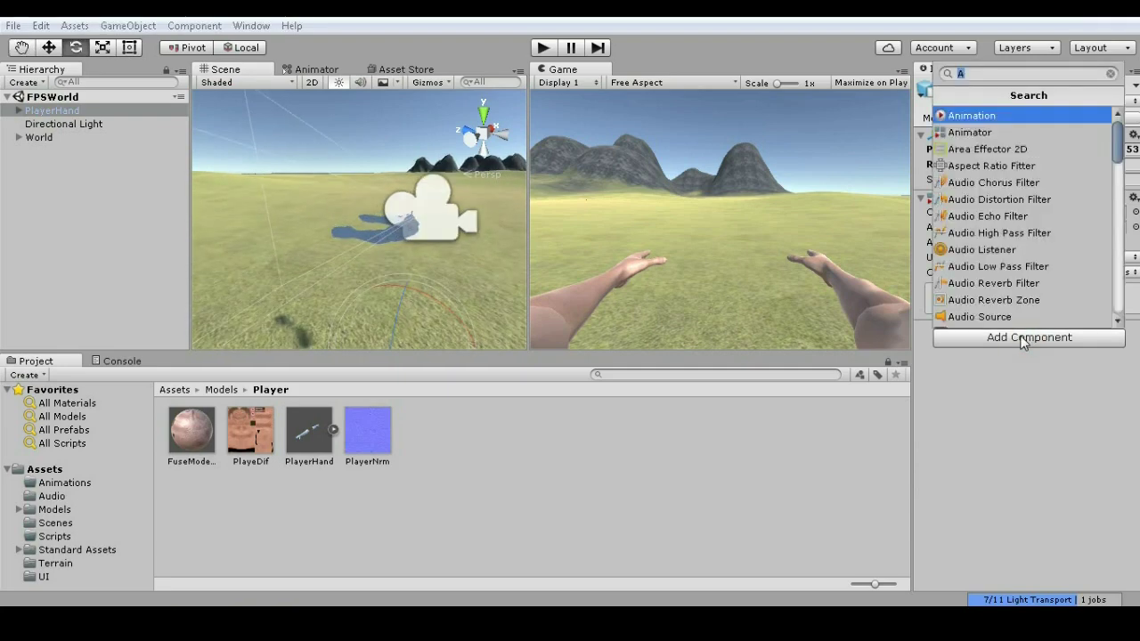
{"action": "type", "text": "c"}
{"action": "type", "text": "h"}
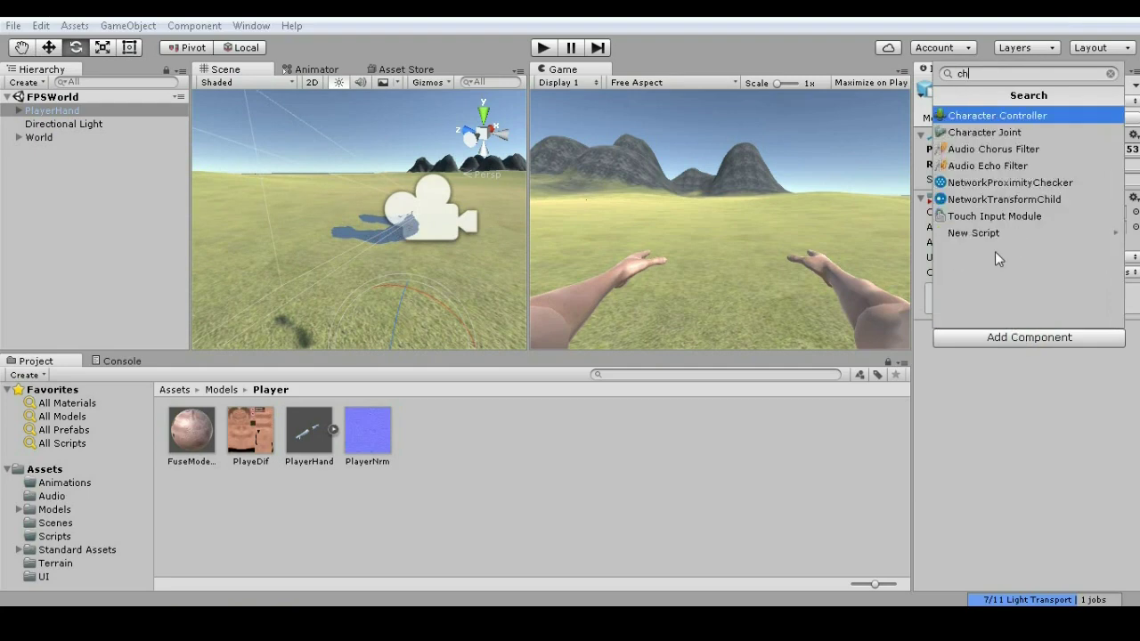
{"action": "left_click", "coordinate": [989, 116]}
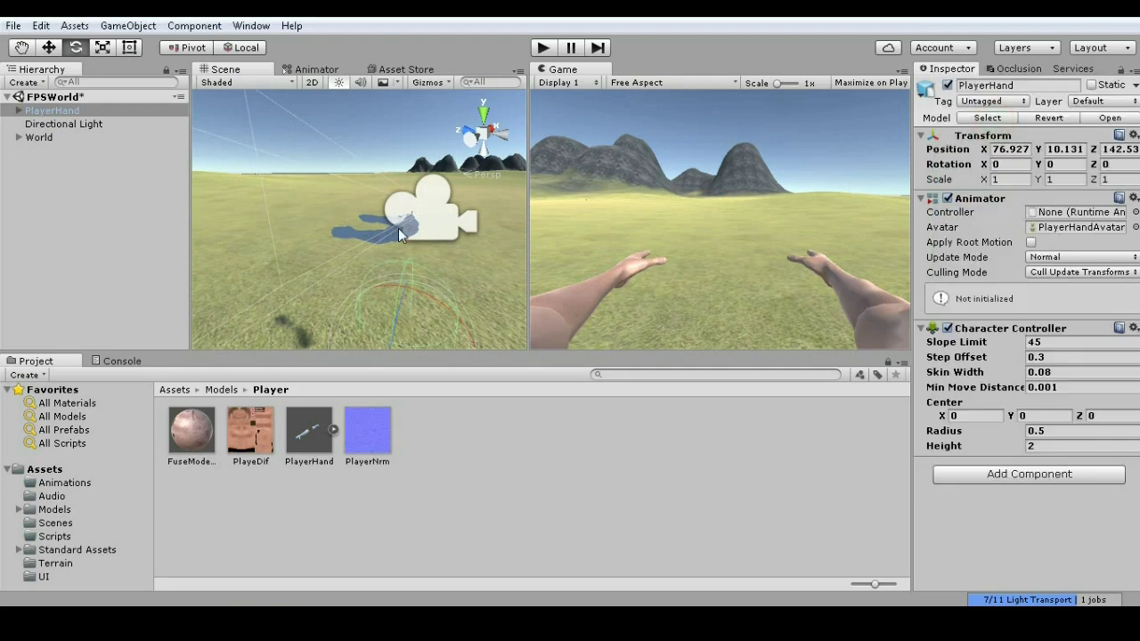
- Set the Character Controller centre to 0.03, 1, 0.21 and lift PlayerHand to Y 10.183
{"action": "right_click_drag", "start_coordinate": [398, 228], "coordinate": [374, 214]}
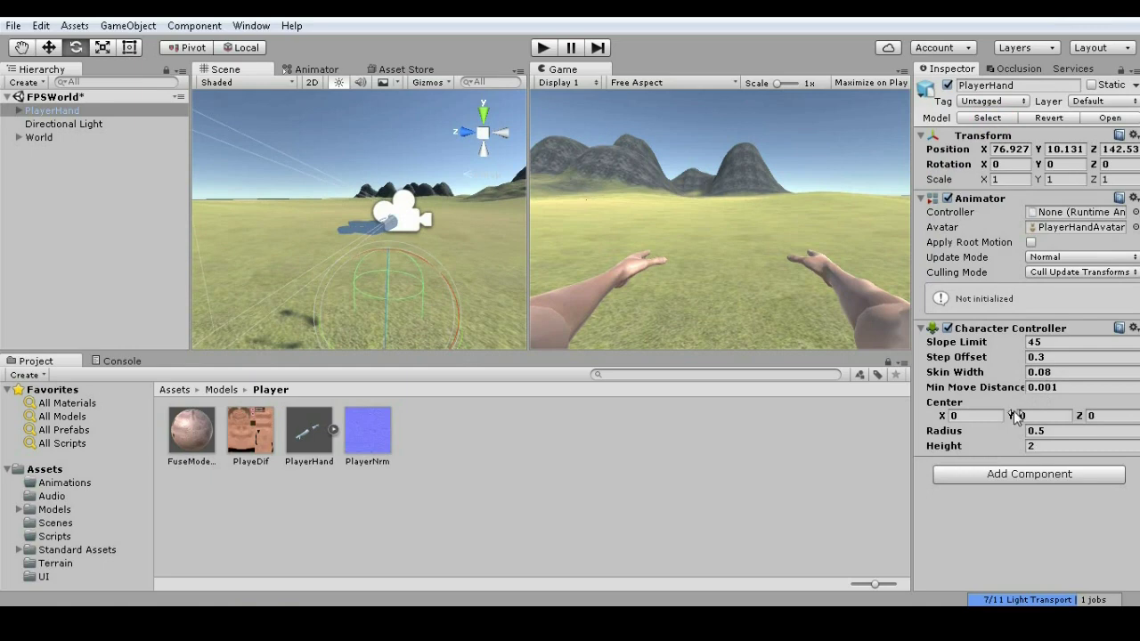
{"action": "left_click_drag", "start_coordinate": [1015, 418], "coordinate": [1043, 416]}
{"action": "mouse_move", "coordinate": [491, 201]}
{"action": "left_mouse_down", "text": "alt"}
{"action": "mouse_move", "coordinate": [650, 189]}
{"action": "mouse_move", "coordinate": [456, 248]}
{"action": "left_mouse_up", "text": "alt"}
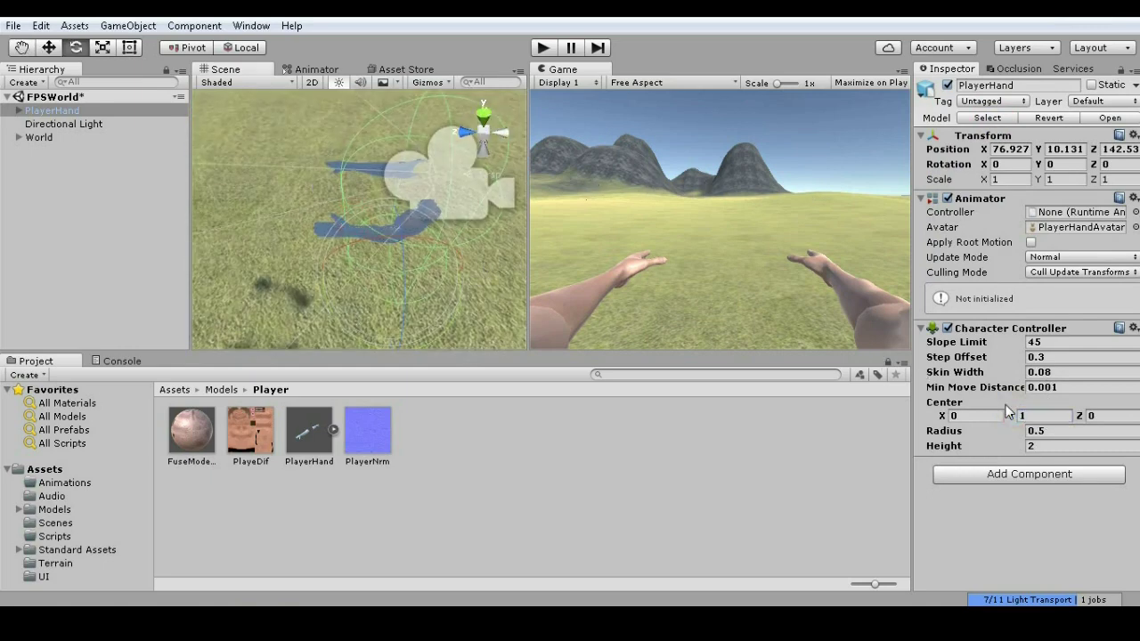
{"action": "left_click_drag", "start_coordinate": [1079, 415], "coordinate": [1105, 415]}
{"action": "mouse_move", "coordinate": [223, 204]}
{"action": "left_mouse_down", "text": "alt"}
{"action": "mouse_move", "coordinate": [768, 232]}
{"action": "mouse_move", "coordinate": [555, 319]}
{"action": "left_mouse_up", "text": "alt"}
{"action": "left_click_drag", "start_coordinate": [941, 415], "coordinate": [961, 416]}
{"action": "mouse_move", "coordinate": [418, 142]}
{"action": "left_mouse_down", "text": "alt"}
{"action": "mouse_move", "coordinate": [484, 193]}
{"action": "mouse_move", "coordinate": [340, 192]}
{"action": "left_mouse_up", "text": "alt"}
{"action": "left_click_drag", "start_coordinate": [412, 257], "coordinate": [534, 268]}
- Remove the Animator component from PlayerHand and dock the Game view beside the Scene view
{"action": "left_click", "coordinate": [1133, 198]}
{"action": "left_click", "coordinate": [1064, 260]}
{"action": "left_click_drag", "start_coordinate": [465, 178], "coordinate": [437, 220], "text": "alt"}
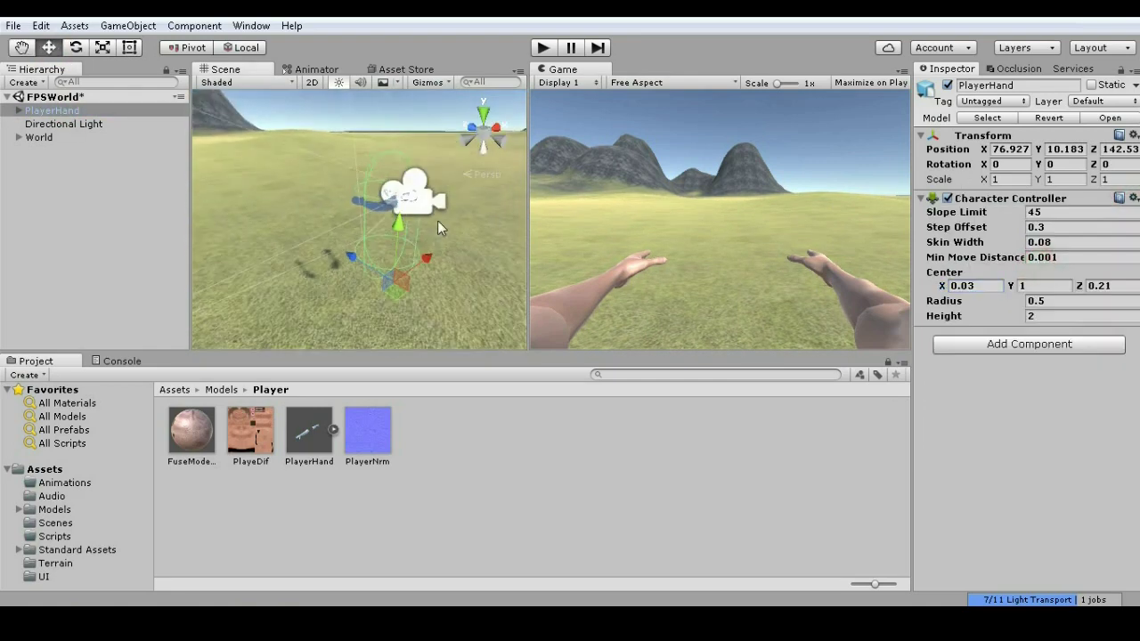
{"action": "left_click_drag", "start_coordinate": [563, 68], "coordinate": [327, 71]}
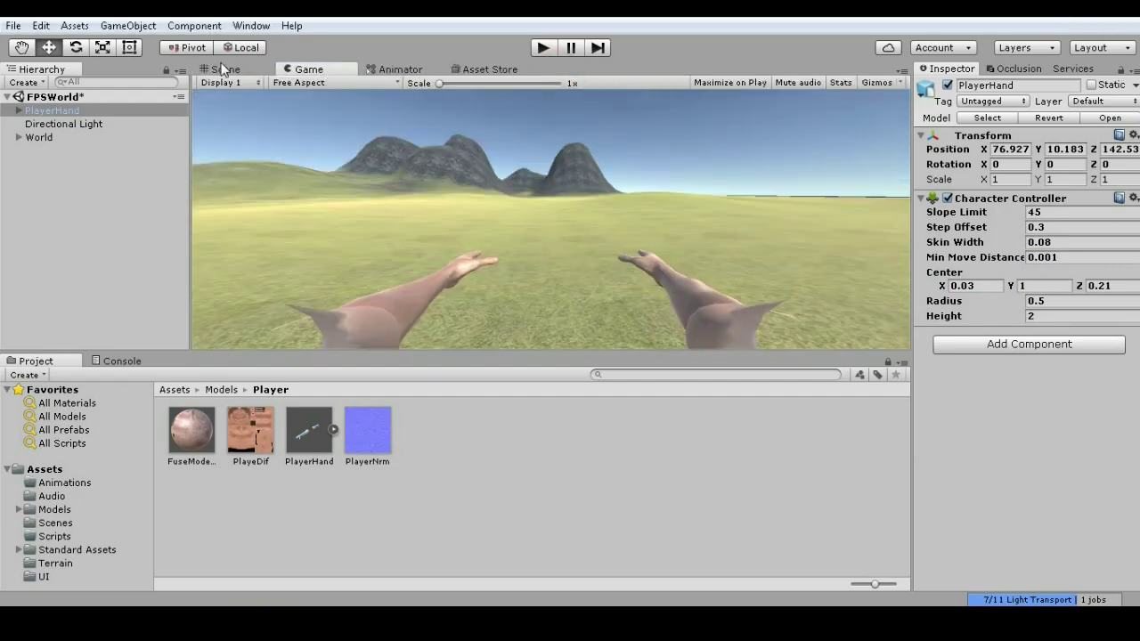
- Nudge the camera under PlayerHand to -0.01, 1.542, -0.091, checking the Game view
{"action": "left_click", "coordinate": [224, 69]}
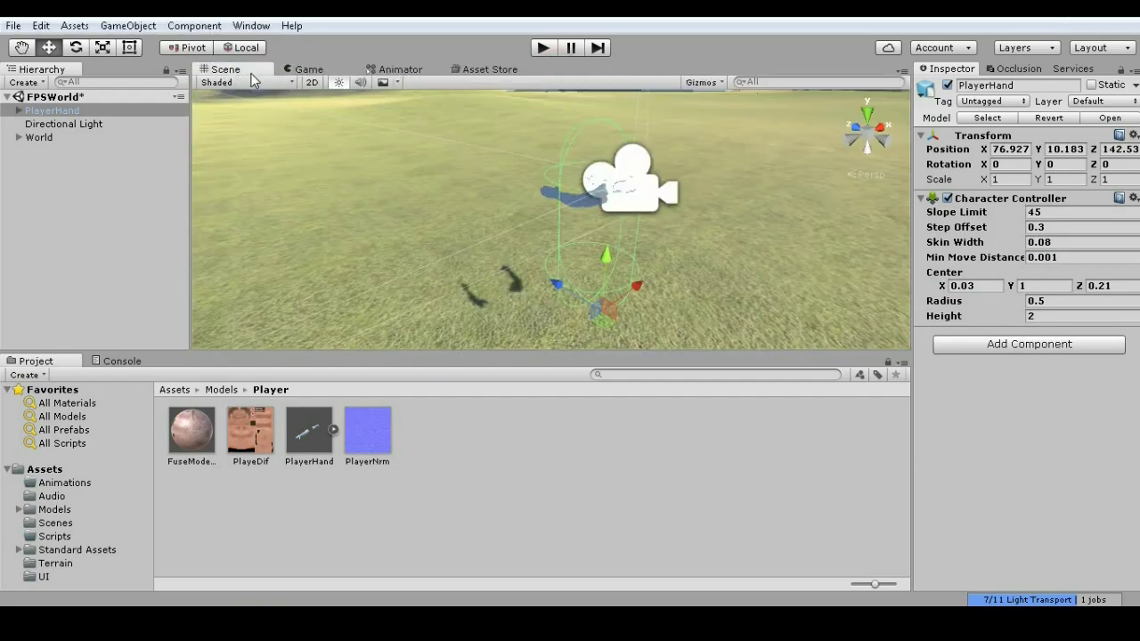
{"action": "left_click", "coordinate": [18, 110]}
{"action": "left_click", "coordinate": [68, 151]}
{"action": "left_click_drag", "start_coordinate": [579, 187], "coordinate": [589, 183]}
{"action": "left_click", "coordinate": [303, 69]}
{"action": "left_click", "coordinate": [226, 70]}
{"action": "right_click_drag", "start_coordinate": [656, 162], "coordinate": [620, 267]}
{"action": "left_click", "coordinate": [303, 70]}
{"action": "left_click", "coordinate": [225, 69]}
{"action": "right_click_drag", "start_coordinate": [534, 205], "coordinate": [569, 233]}
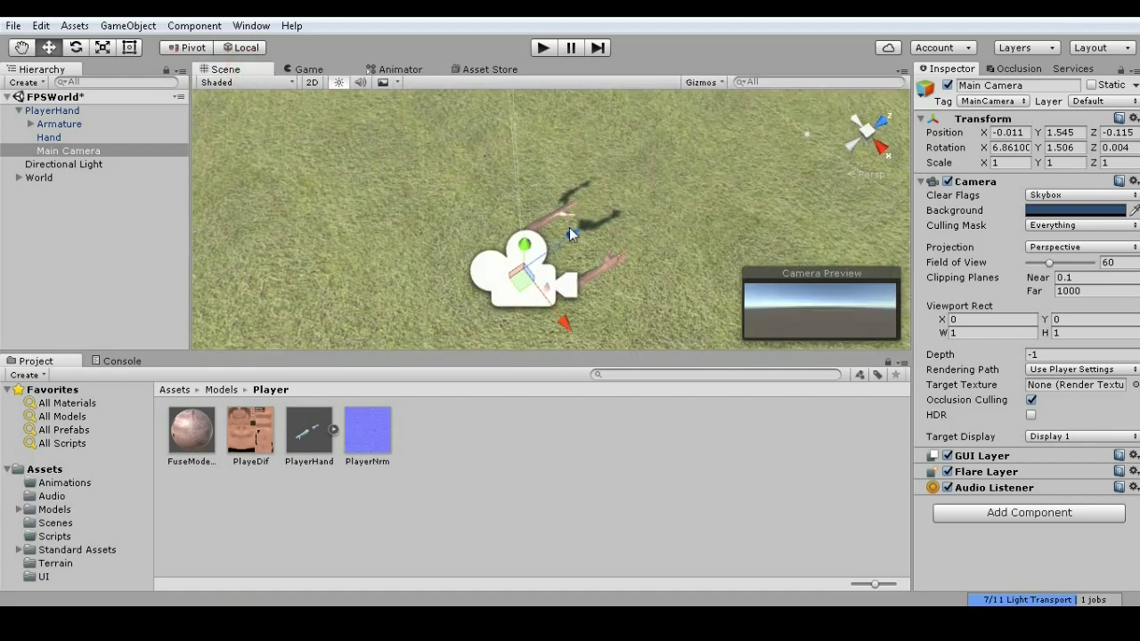
{"action": "left_click_drag", "start_coordinate": [572, 230], "coordinate": [576, 232]}
{"action": "left_click", "coordinate": [305, 70]}
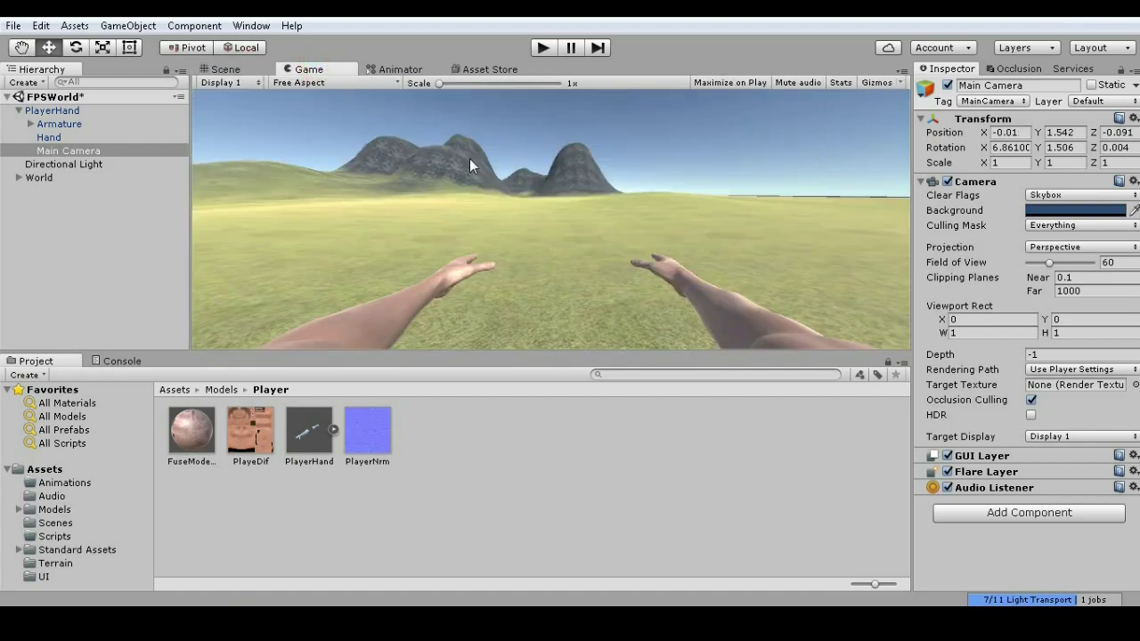
{"action": "left_click", "coordinate": [226, 70]}
- Rename the Main Camera to FPSCamera
{"action": "left_click", "coordinate": [85, 151]}
{"action": "type", "text": "FPSCamera"}
{"action": "key", "text": "Return"}
- Go back up to the Assets root and open the Scripts folder
{"action": "right_click", "coordinate": [437, 485]}
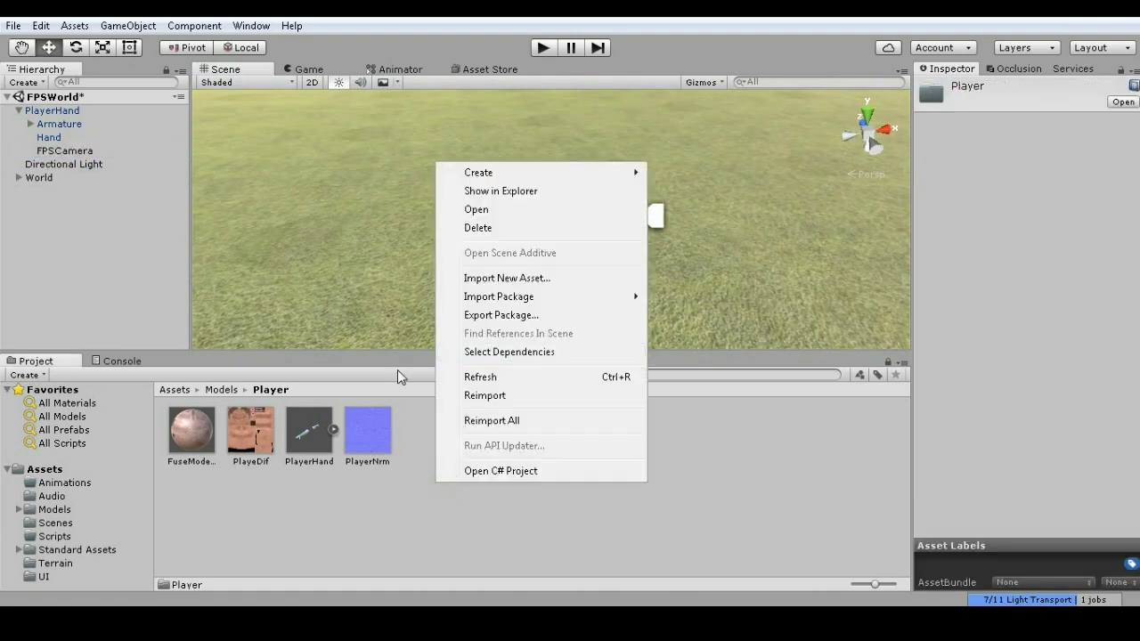
{"action": "left_click", "coordinate": [214, 389]}
{"action": "left_click", "coordinate": [176, 389]}
{"action": "double_click", "coordinate": [428, 438]}
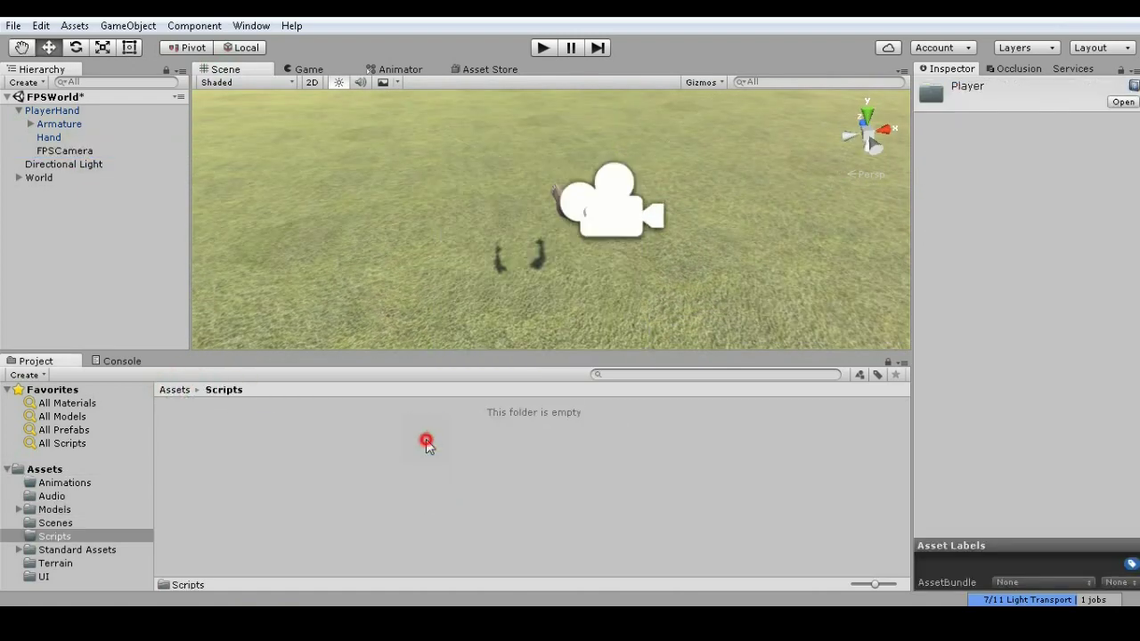
- Create a C# script named FPSController in Scripts and open it in MonoDevelop
{"action": "right_click", "coordinate": [355, 443]}
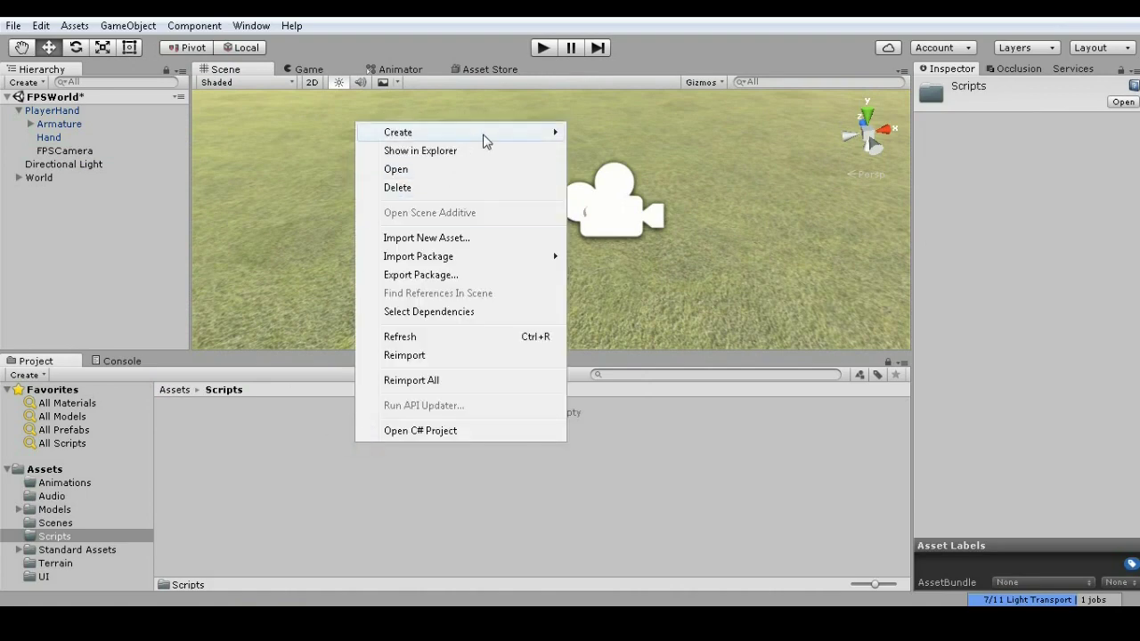
{"action": "mouse_move", "coordinate": [487, 140]}
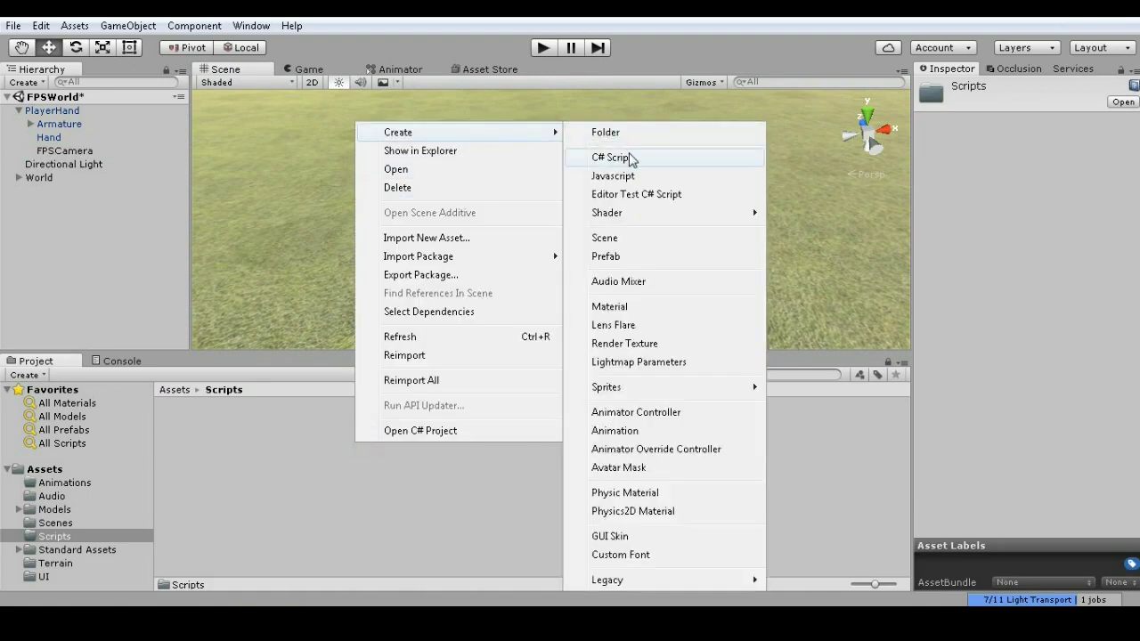
{"action": "left_click", "coordinate": [606, 158]}
{"action": "type", "text": "FPS"}
{"action": "type", "text": "Controller"}
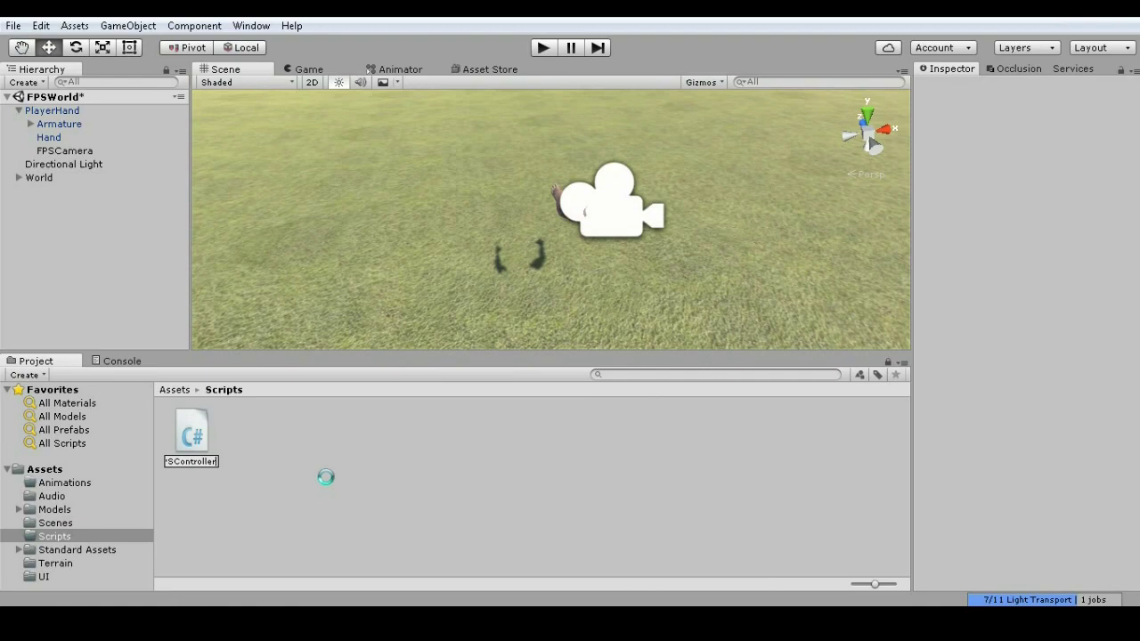
{"action": "double_click", "coordinate": [196, 437]}
- Declare public float fields speedMove, speedRot and jump
{"action": "type", "text": "public "}
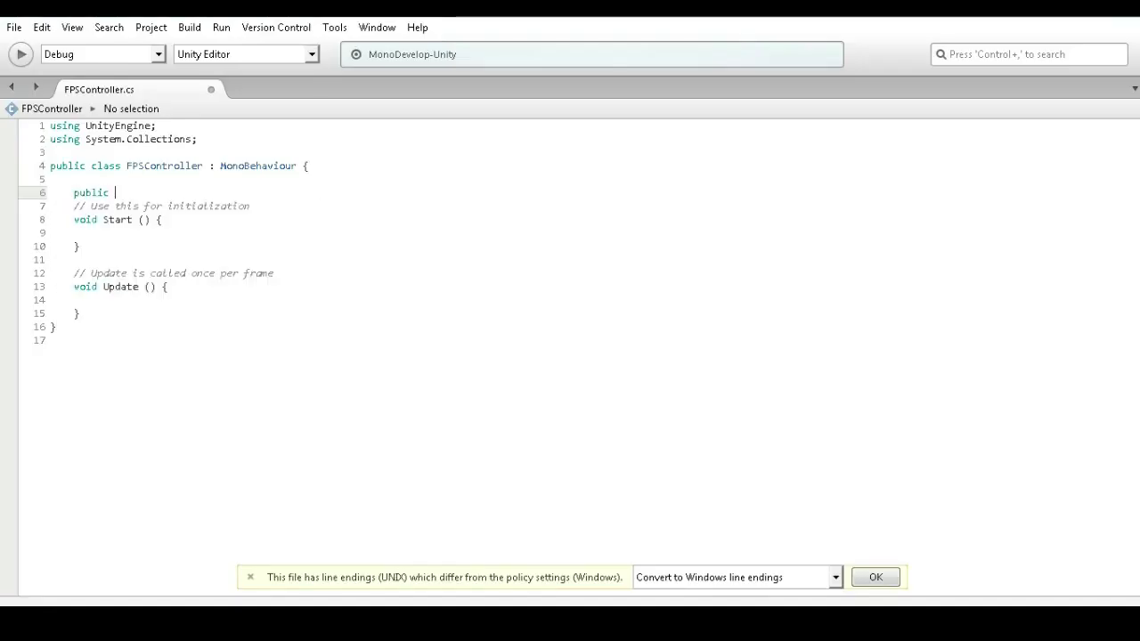
{"action": "type", "text": "float speed;"}
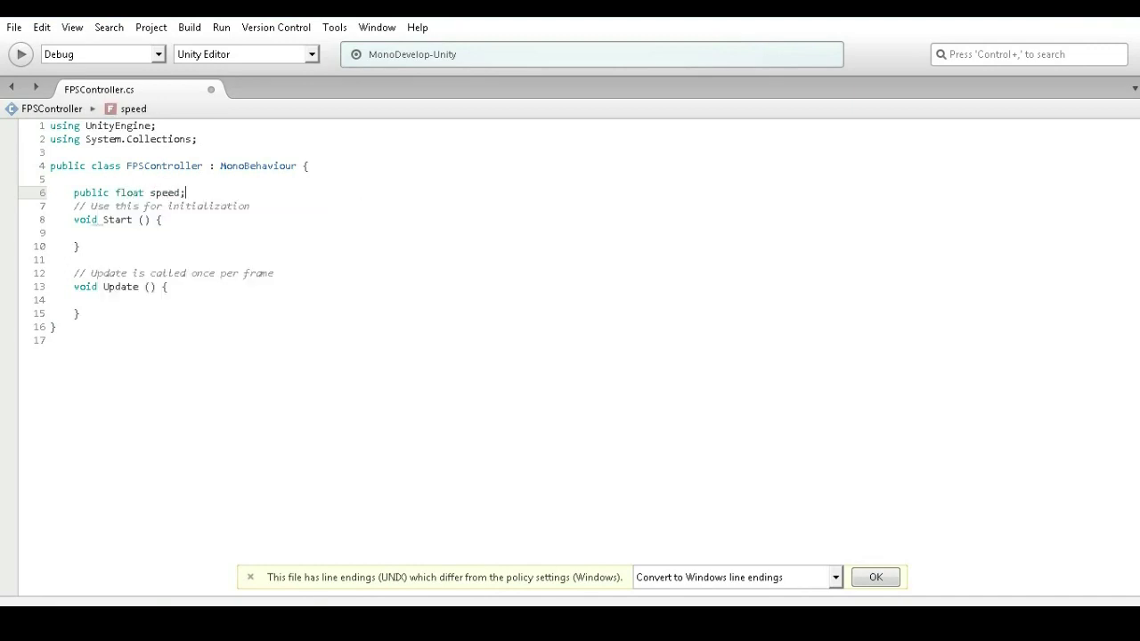
{"action": "key", "text": "Return"}
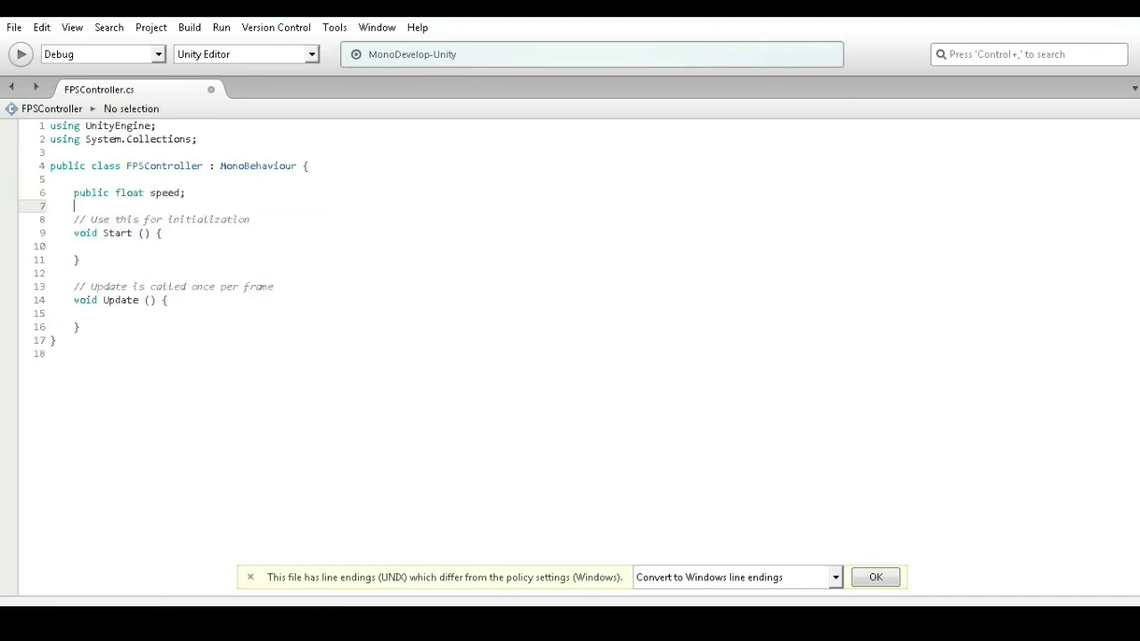
{"action": "type", "text": "p"}
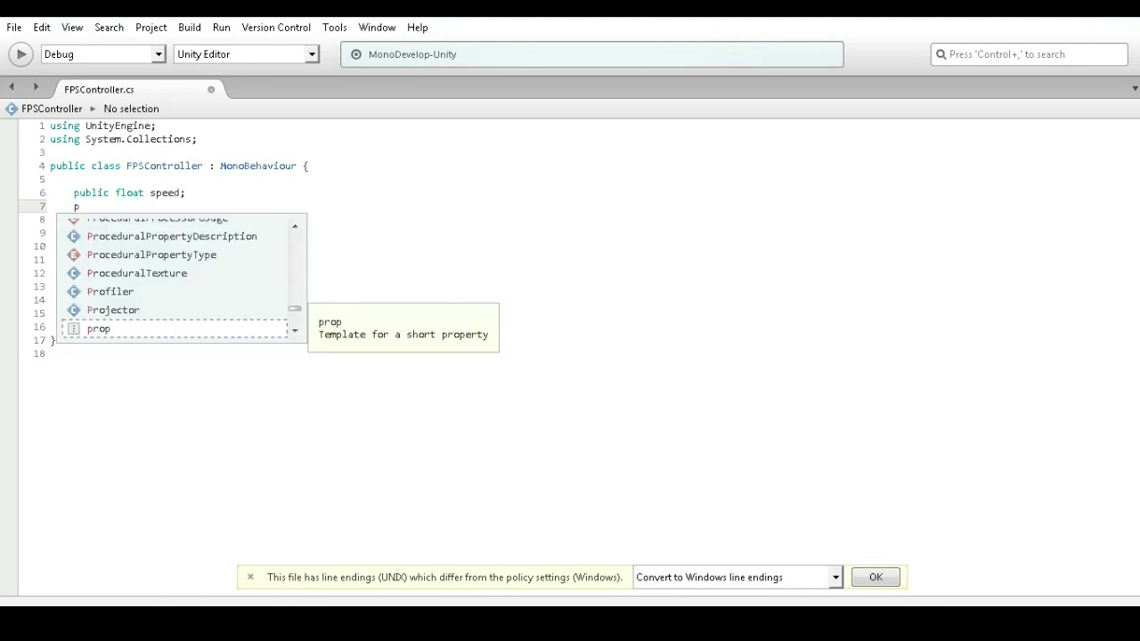
{"action": "type", "text": "ublic"}
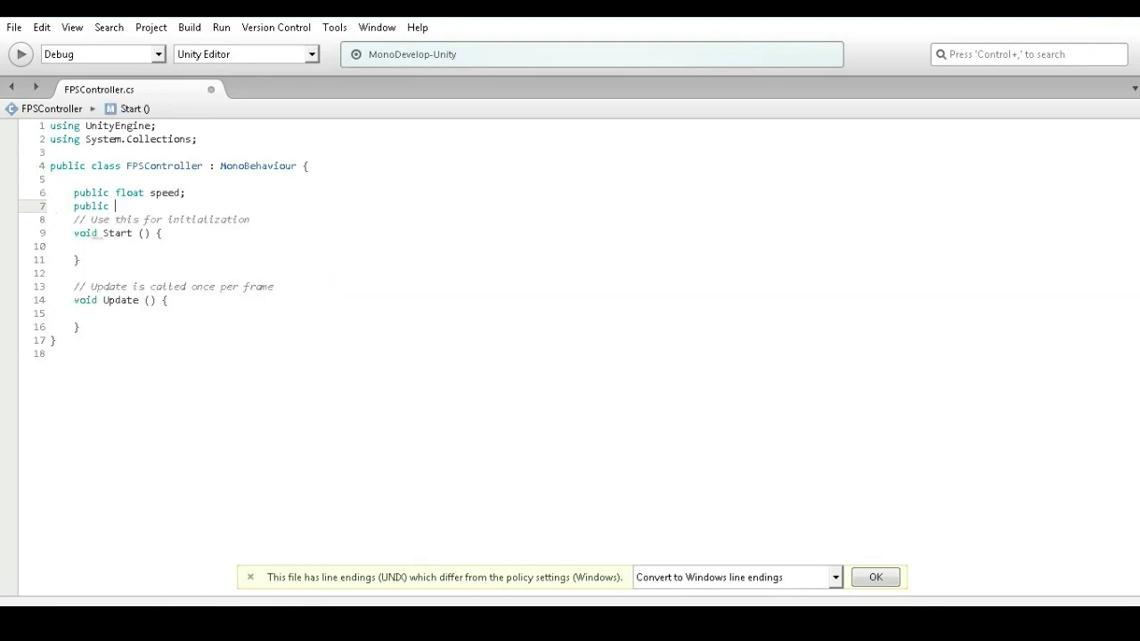
{"action": "type", "text": " float"}
{"action": "left_click", "coordinate": [182, 193]}
{"action": "type", "text": "Move"}
{"action": "left_click", "coordinate": [188, 204]}
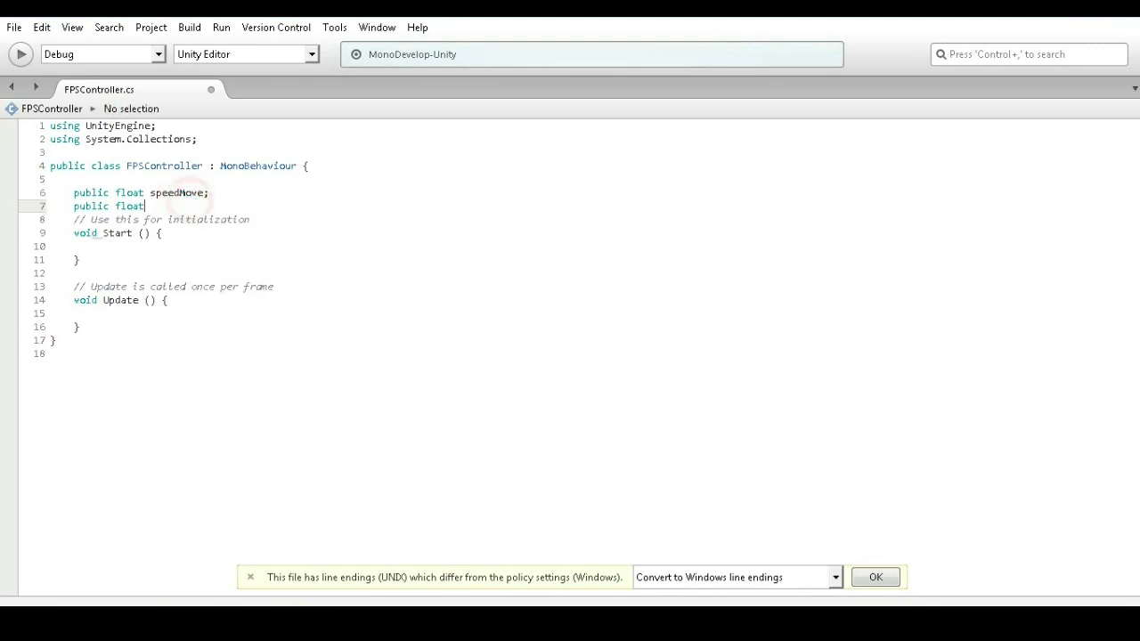
{"action": "type", "text": " speedR"}
{"action": "type", "text": "ot;"}
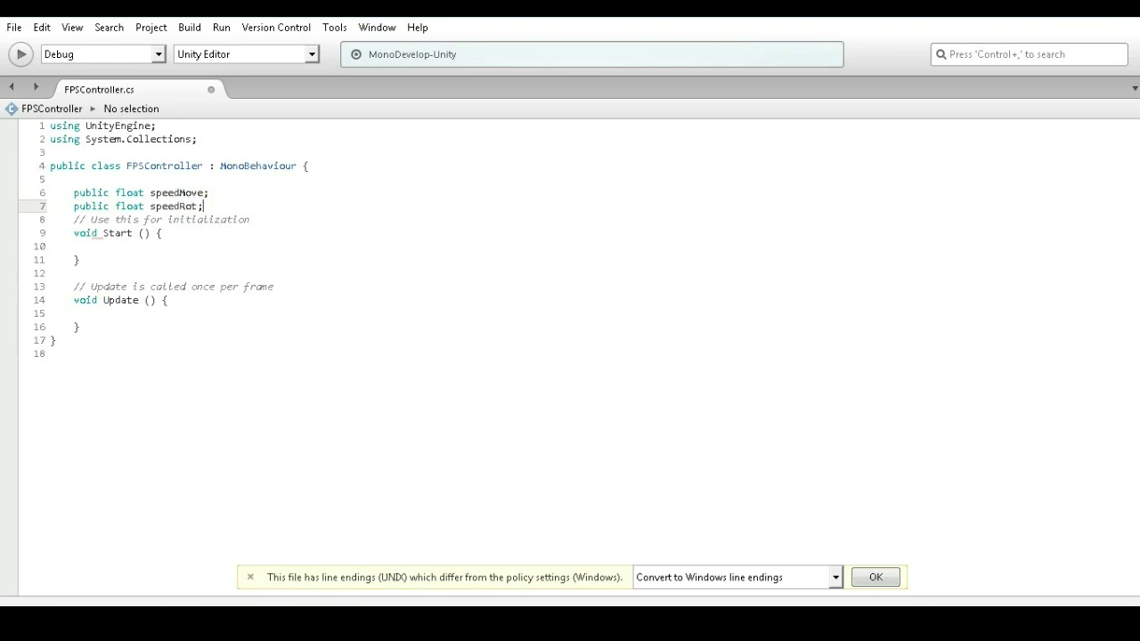
{"action": "key", "text": "Return"}
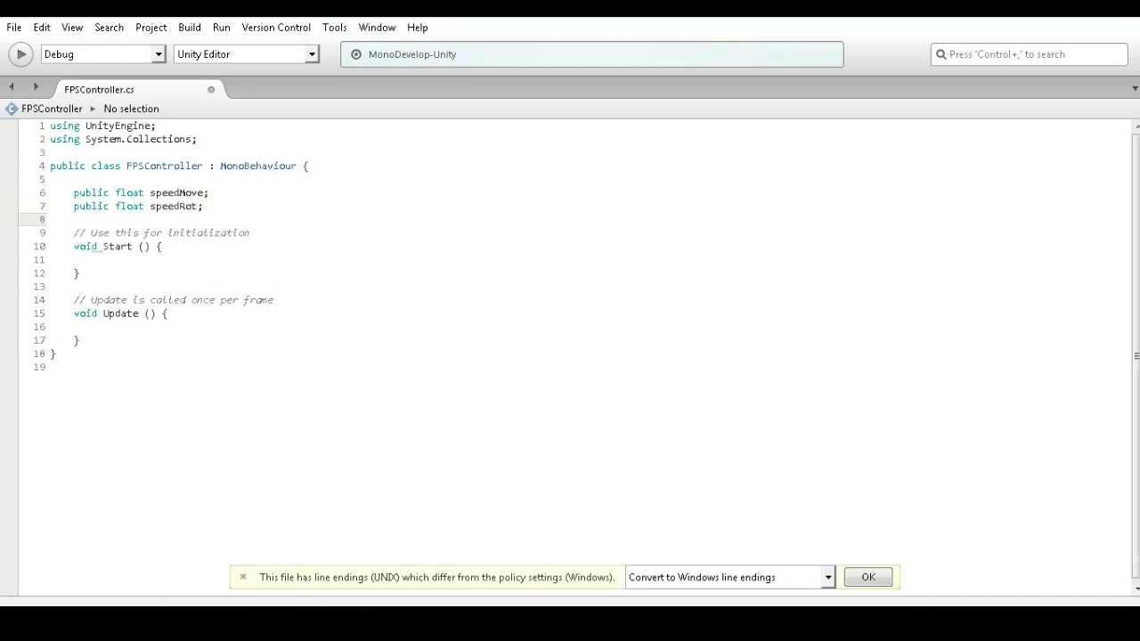
{"action": "type", "text": "pu"}
{"action": "key", "text": "Return"}
{"action": "type", "text": "public fl"}
{"action": "key", "text": "Return"}
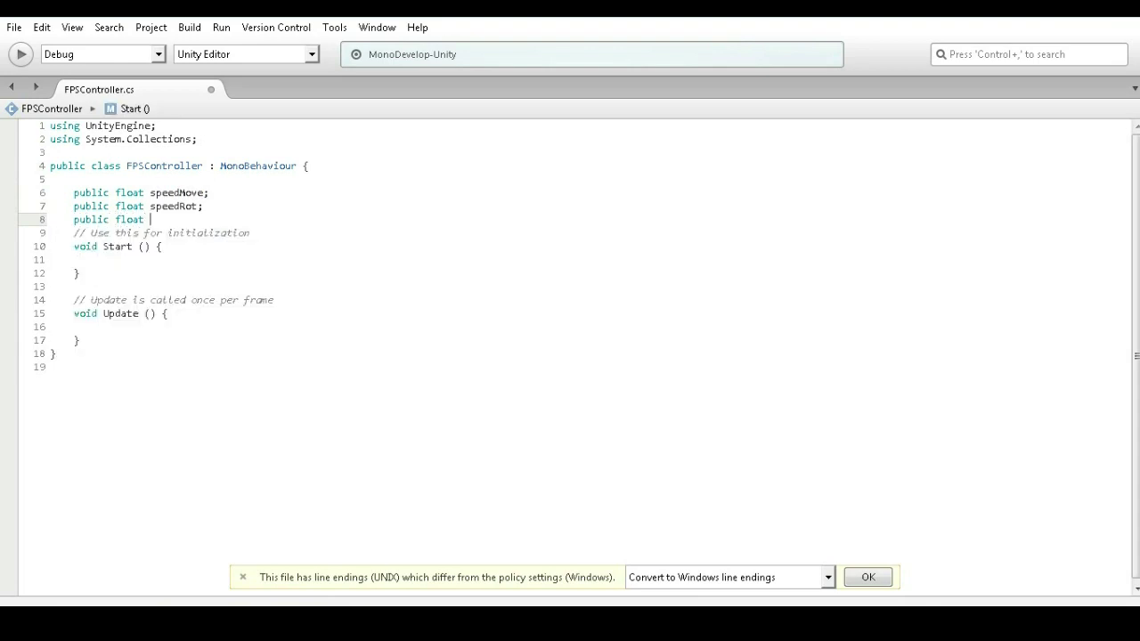
{"action": "type", "text": "jump;"}
{"action": "key", "text": "Return"}
- Add public float airGravity and groundGravity fields
{"action": "key", "text": "Return"}
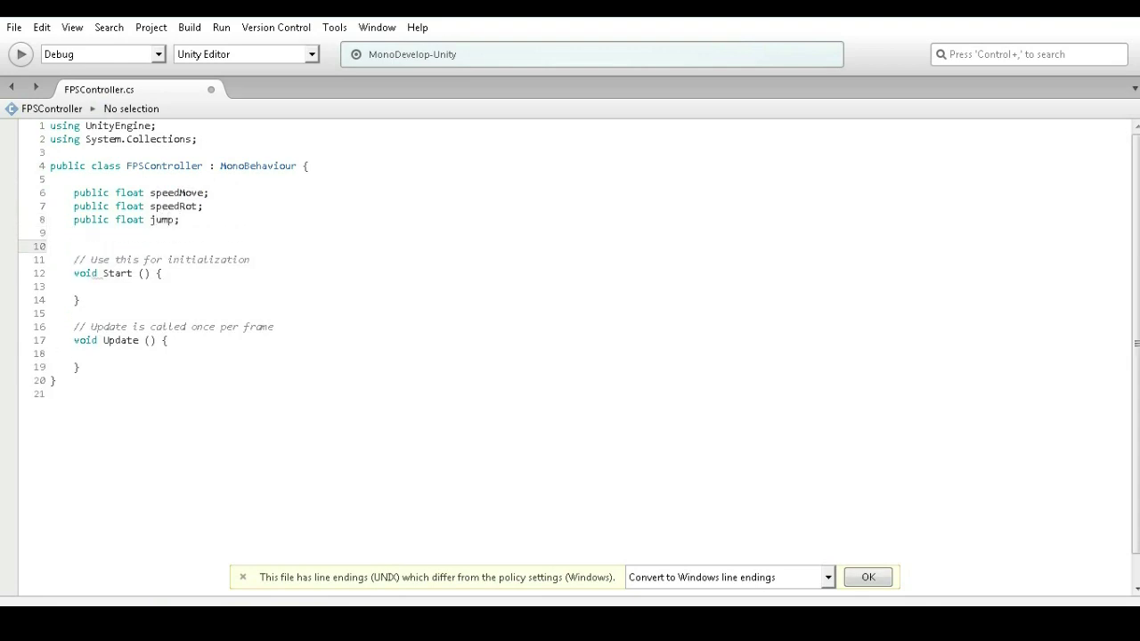
{"action": "type", "text": "pu"}
{"action": "key", "text": "Return"}
{"action": "type", "text": "public fl"}
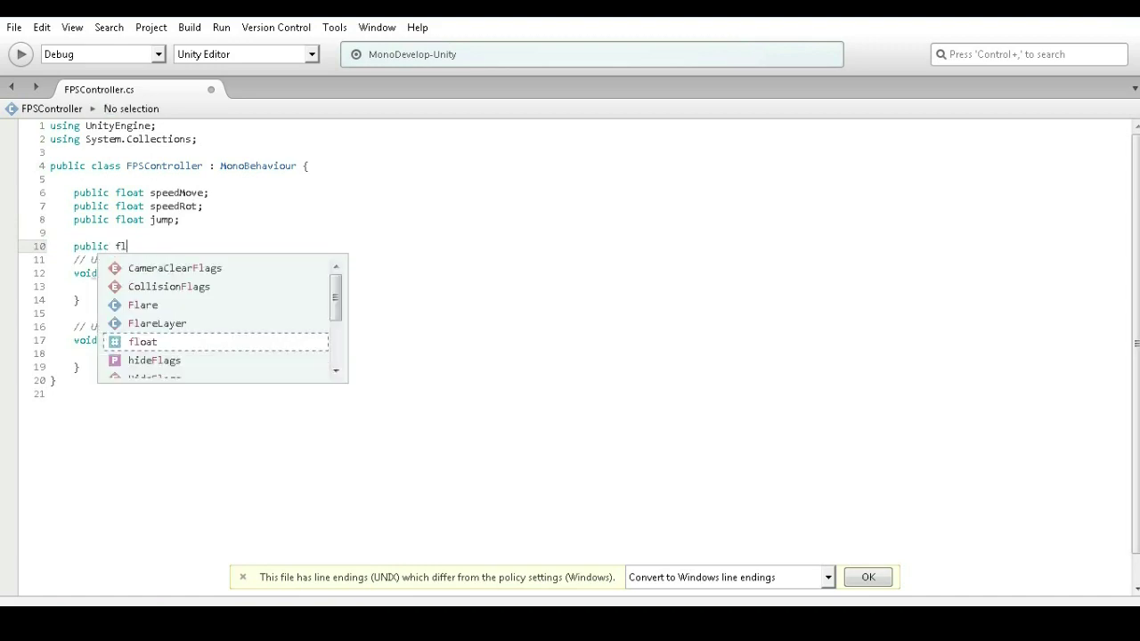
{"action": "key", "text": "BackSpace"}
{"action": "key", "text": "BackSpace"}
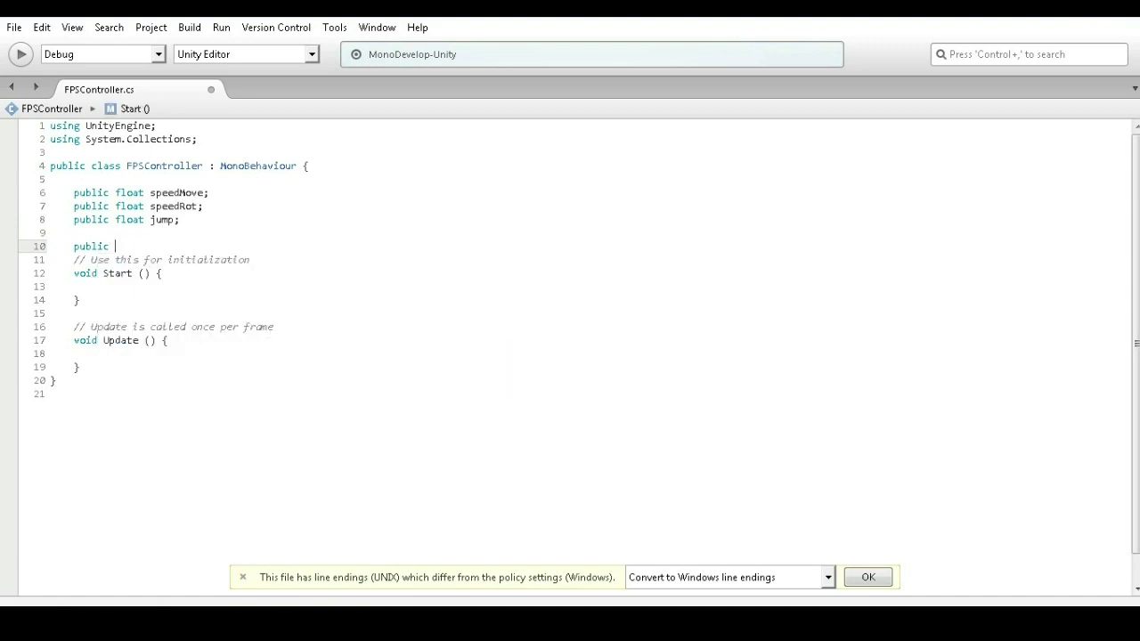
{"action": "type", "text": "Ve"}
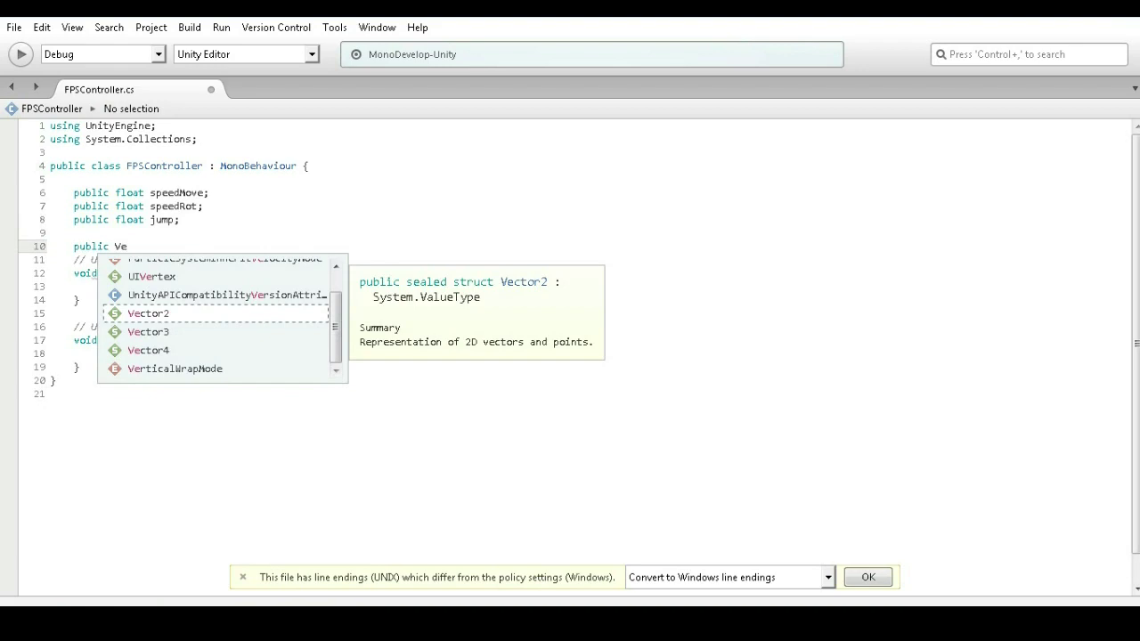
{"action": "key", "text": "Return"}
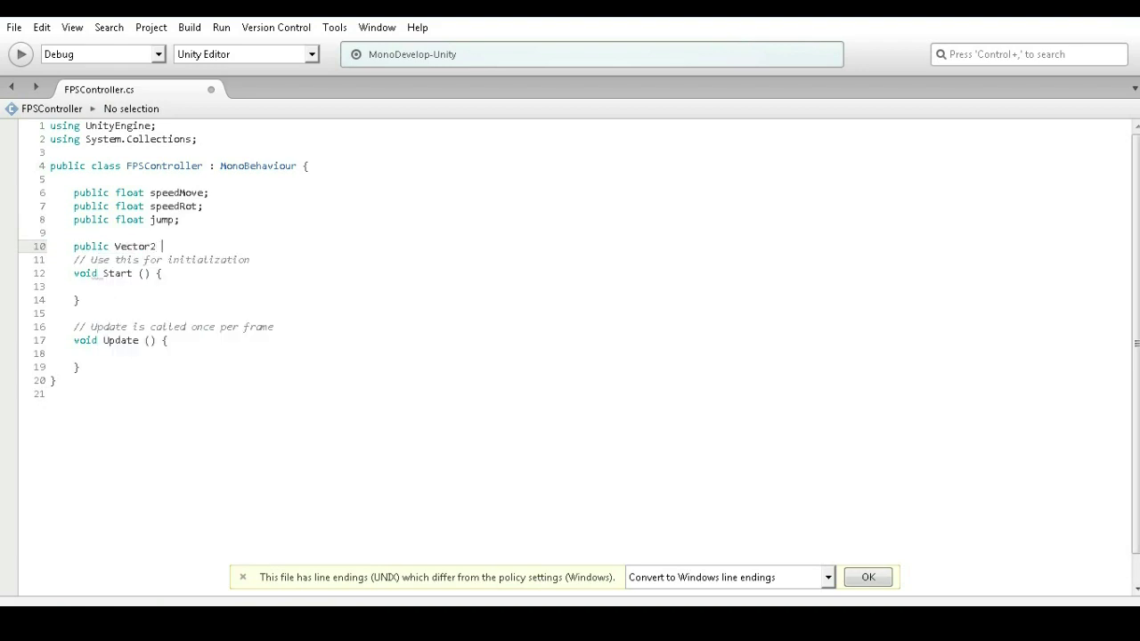
{"action": "left_click_drag", "start_coordinate": [157, 246], "coordinate": [117, 250]}
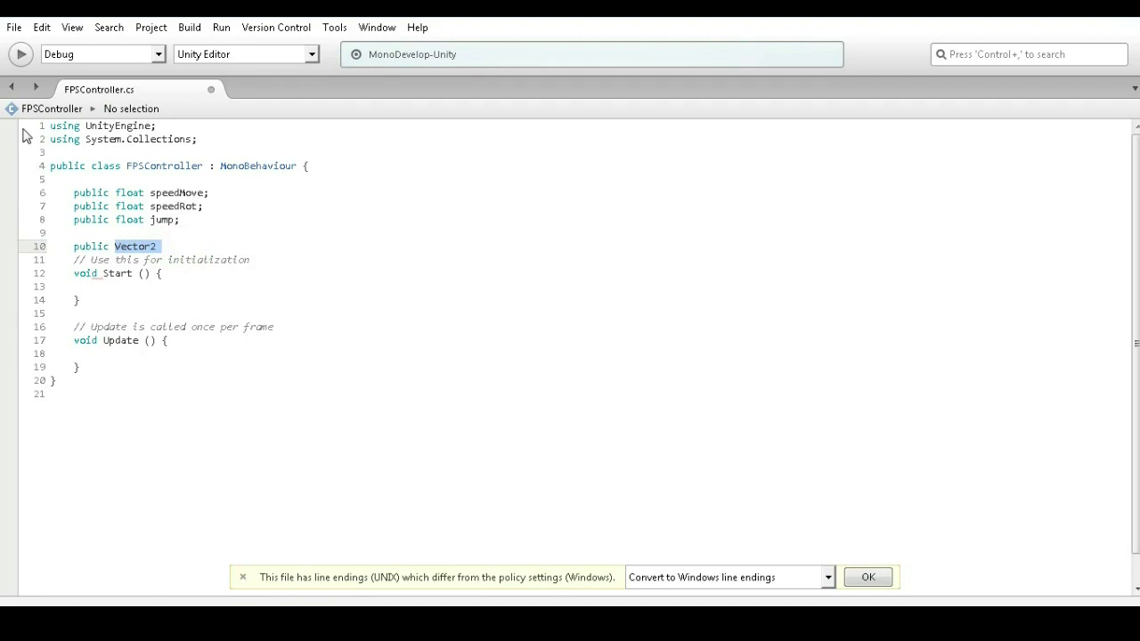
{"action": "type", "text": "air"}
{"action": "key", "text": "BackSpace"}
{"action": "key", "text": "BackSpace"}
{"action": "key", "text": "BackSpace"}
{"action": "type", "text": "floa"}
{"action": "key", "text": "BackSpace"}
{"action": "type", "text": "t air"}
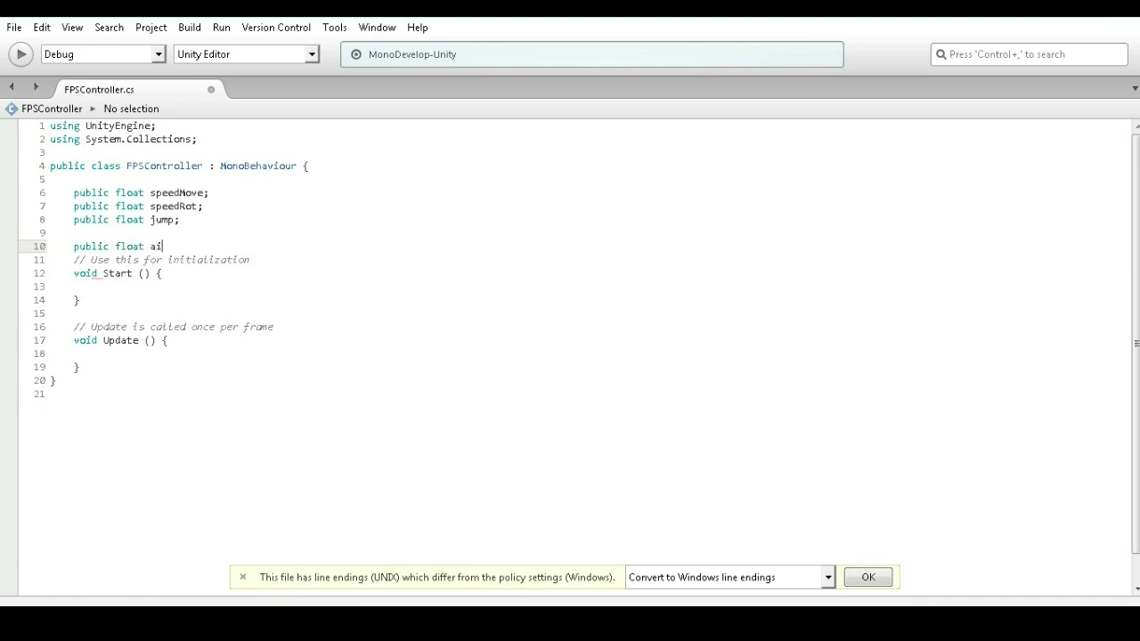
{"action": "type", "text": "Grav"}
{"action": "type", "text": "ity;"}
{"action": "key", "text": "Return"}
{"action": "type", "text": "pu"}
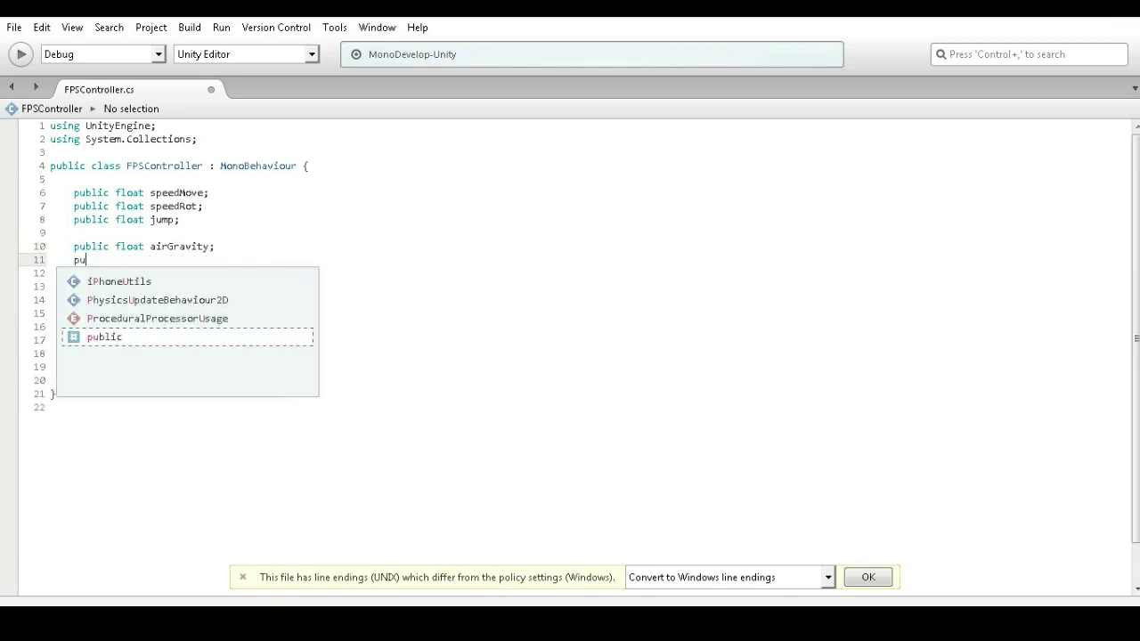
{"action": "type", "text": "blic floa"}
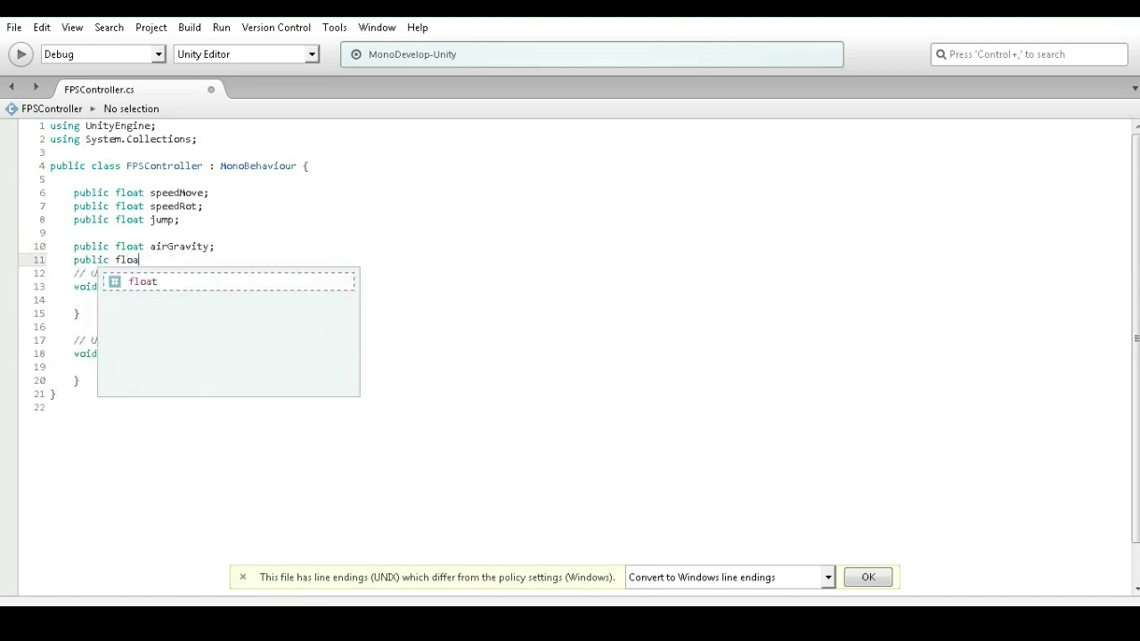
{"action": "type", "text": "t g"}
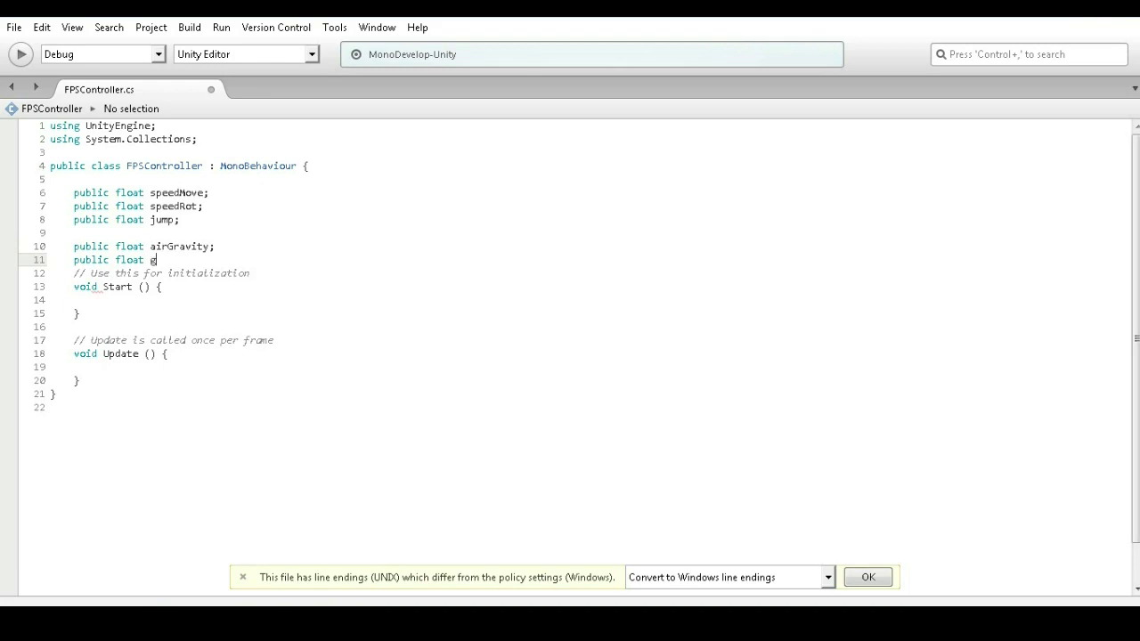
{"action": "type", "text": "roundG"}
{"action": "type", "text": "ravity"}
{"action": "type", "text": ";"}
{"action": "key", "text": "Return"}
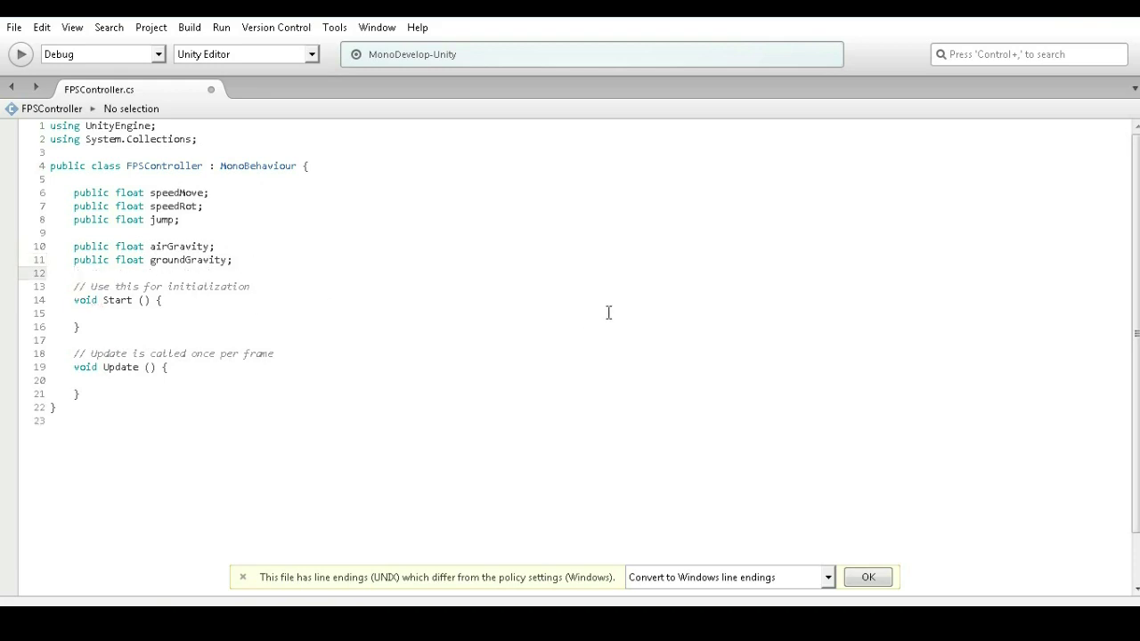
- Declare a public Vector2 clampAngle and a private Transform _transform
{"action": "key", "text": "Return"}
{"action": "type", "text": "public "}
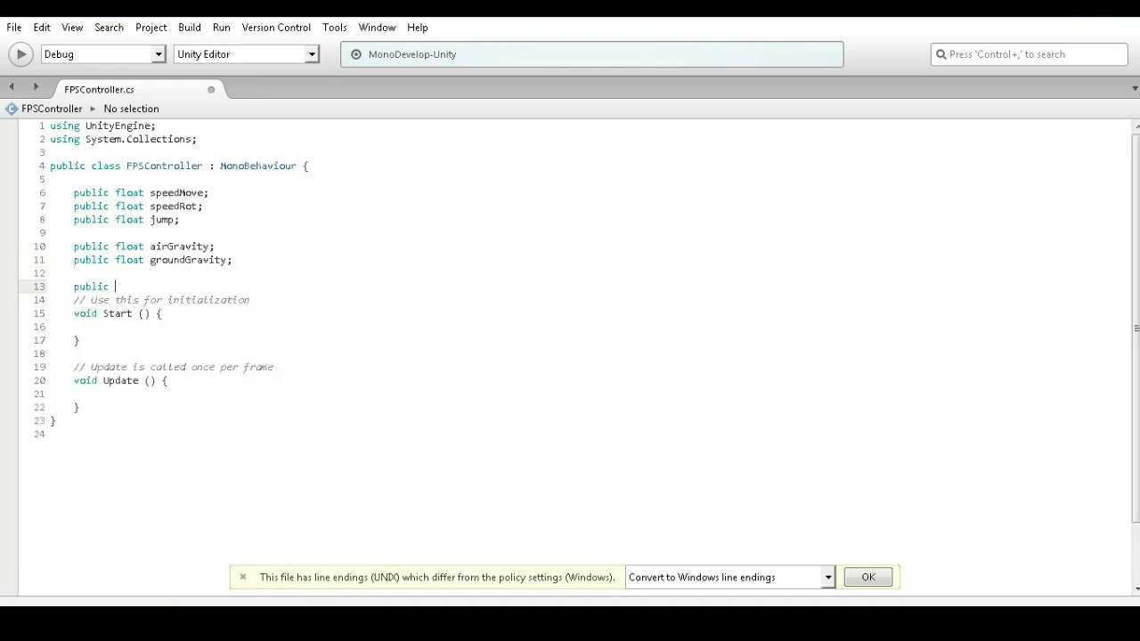
{"action": "type", "text": "ve"}
{"action": "type", "text": " AMP"}
{"action": "key", "text": "BackSpace"}
{"action": "key", "text": "BackSpace"}
{"action": "key", "text": "BackSpace"}
{"action": "key", "text": "BackSpace"}
{"action": "type", "text": "ngle"}
{"action": "key", "text": "Return"}
{"action": "key", "text": "Return"}
{"action": "key", "text": "Return"}
{"action": "key", "text": "Up"}
{"action": "type", "text": "pro"}
{"action": "key", "text": "BackSpace"}
{"action": "type", "text": "i"}
{"action": "key", "text": "space"}
{"action": "type", "text": "vate Tra"}
{"action": "key", "text": "space"}
{"action": "type", "text": "_transform;"}
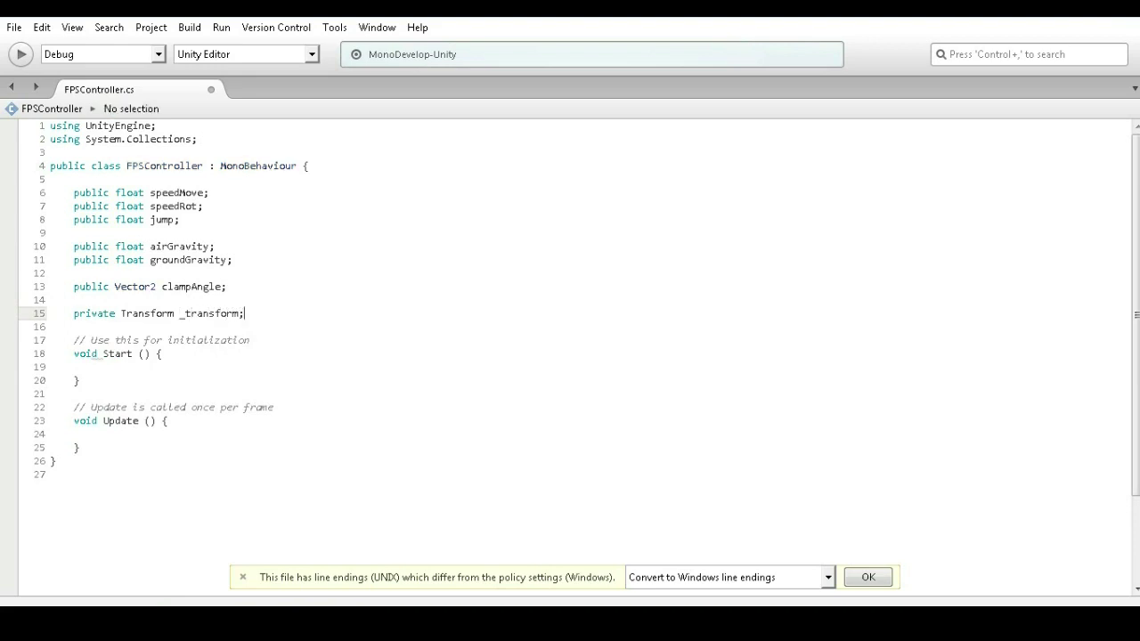
- Close the _transform line and declare private Vector2 _angle and Vector3 _dir
{"action": "key", "text": "Return"}
{"action": "left_click", "coordinate": [297, 318]}
{"action": "type", "text": ";"}
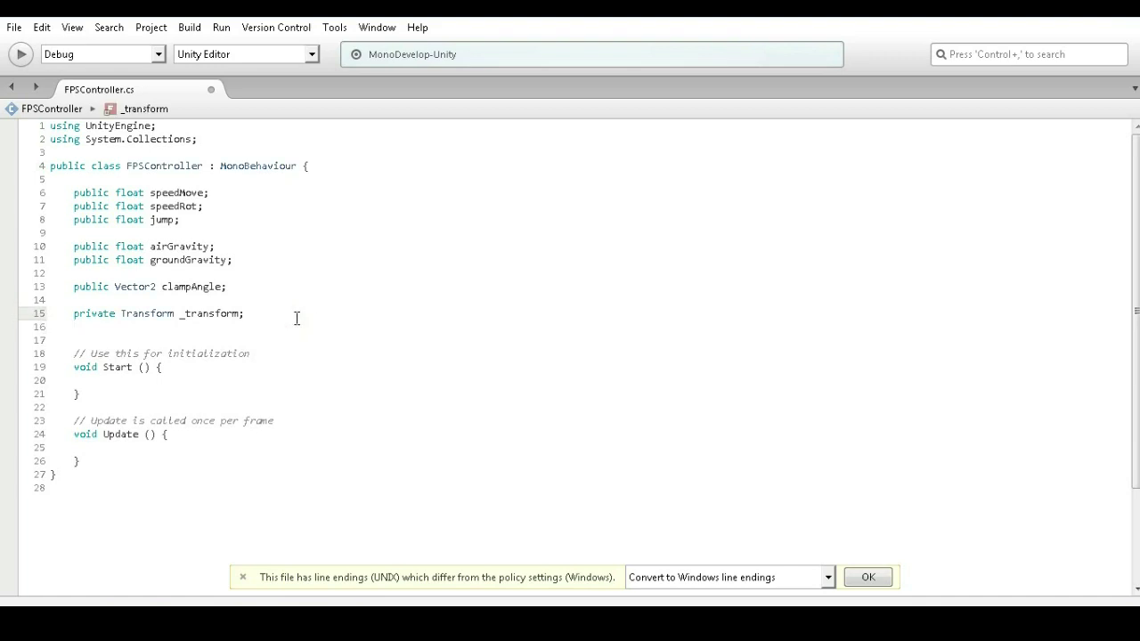
{"action": "key", "text": "Return"}
{"action": "key", "text": "Return"}
{"action": "type", "text": "private ve"}
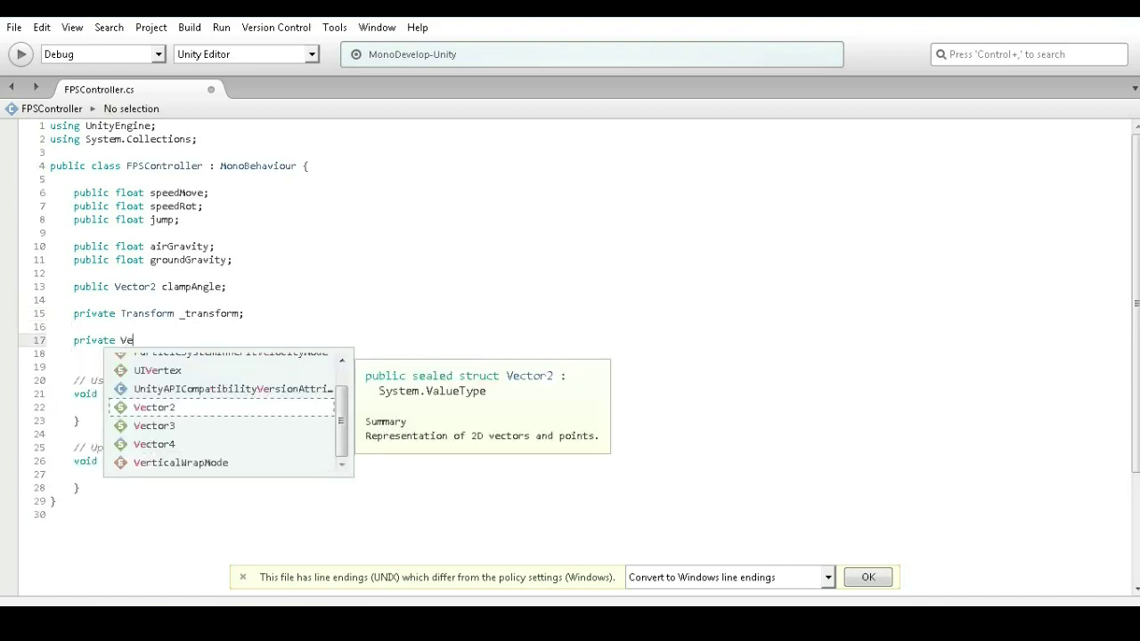
{"action": "type", "text": "c"}
{"action": "key", "text": "Return"}
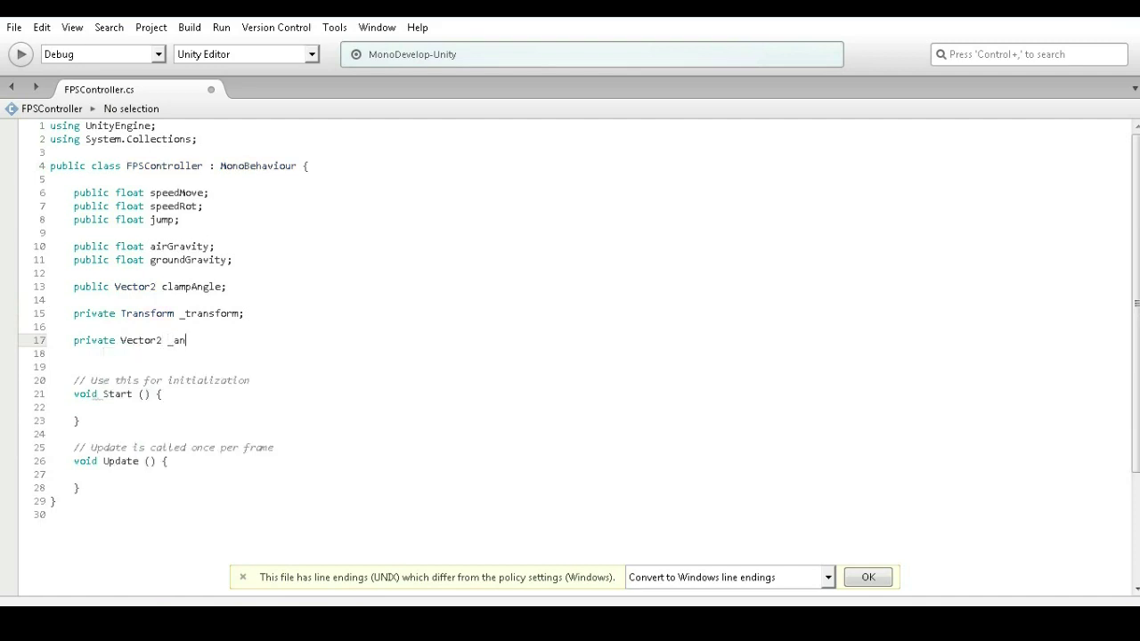
{"action": "type", "text": "gle;"}
{"action": "key", "text": "Return"}
{"action": "key", "text": "Return"}
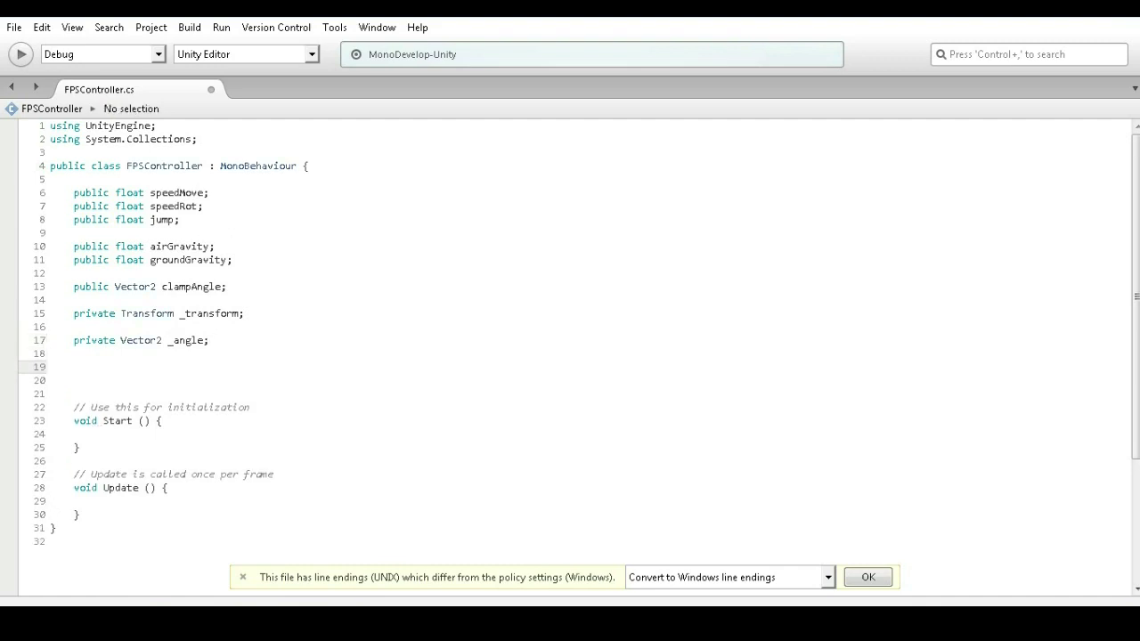
{"action": "type", "text": "private Vector"}
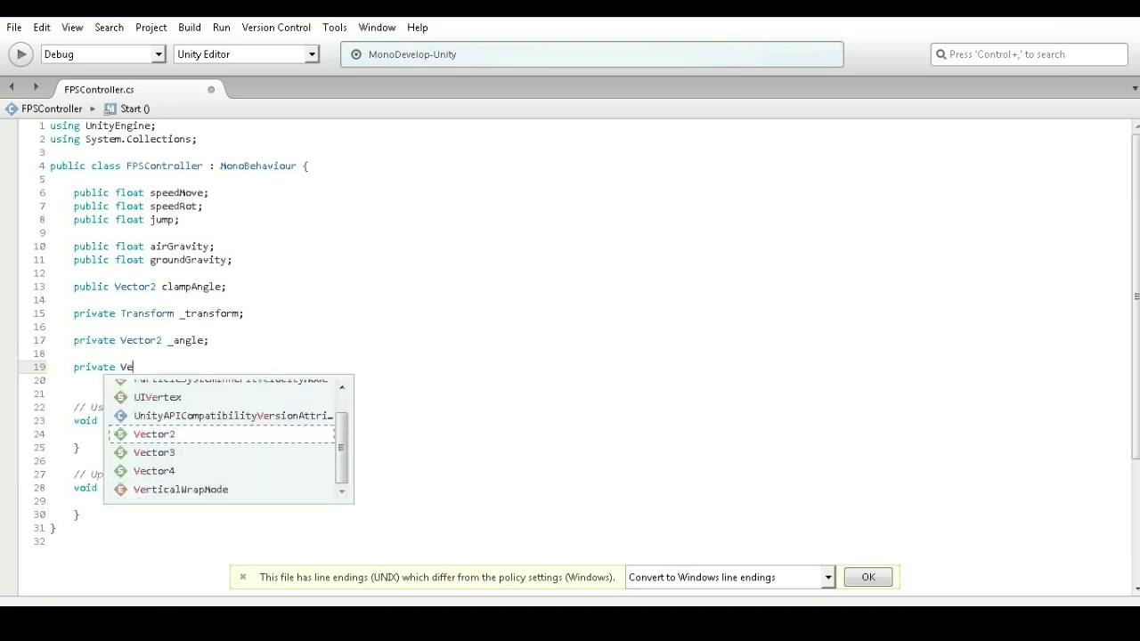
{"action": "type", "text": "3"}
{"action": "key", "text": "Return"}
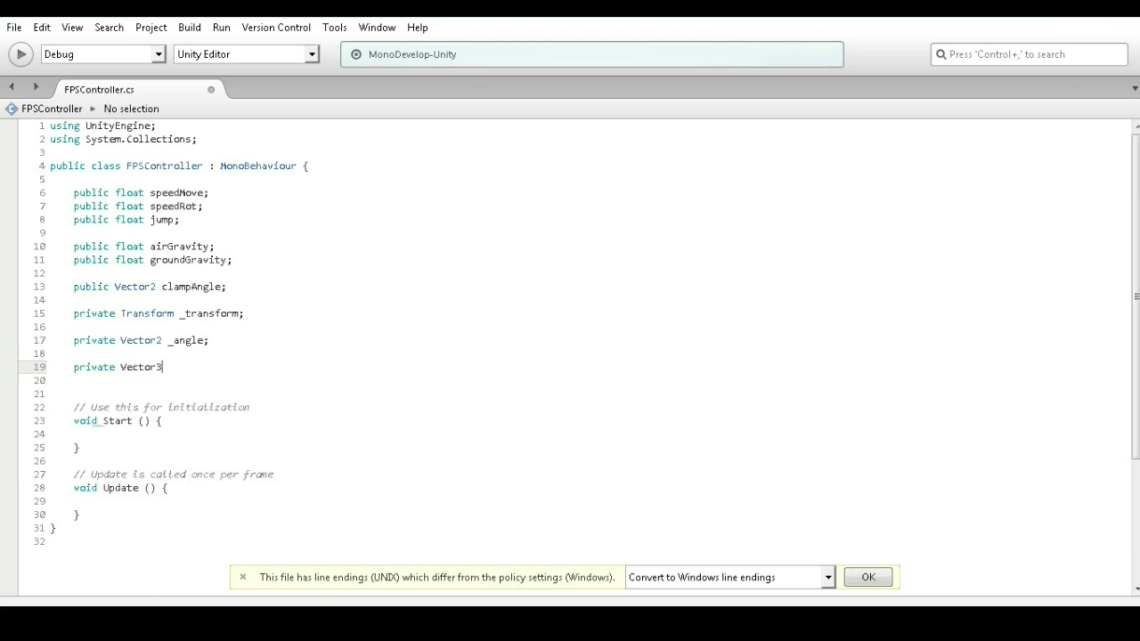
{"action": "type", "text": "_dir"}
- Declare private floats mouseX, mouseY, _vertical and _horizontal
{"action": "key", "text": "Return"}
{"action": "key", "text": "Return"}
{"action": "type", "text": "rpi"}
{"action": "key", "text": "BackSpace"}
{"action": "key", "text": "BackSpace"}
{"action": "key", "text": "BackSpace"}
{"action": "type", "text": "private "}
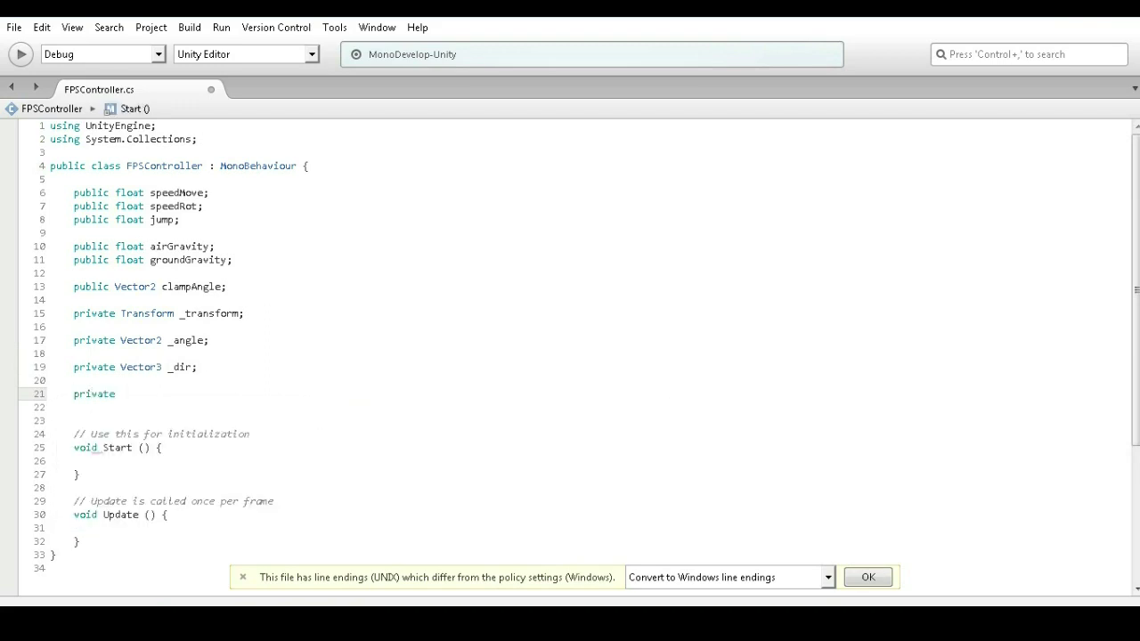
{"action": "type", "text": "float mouseX;"}
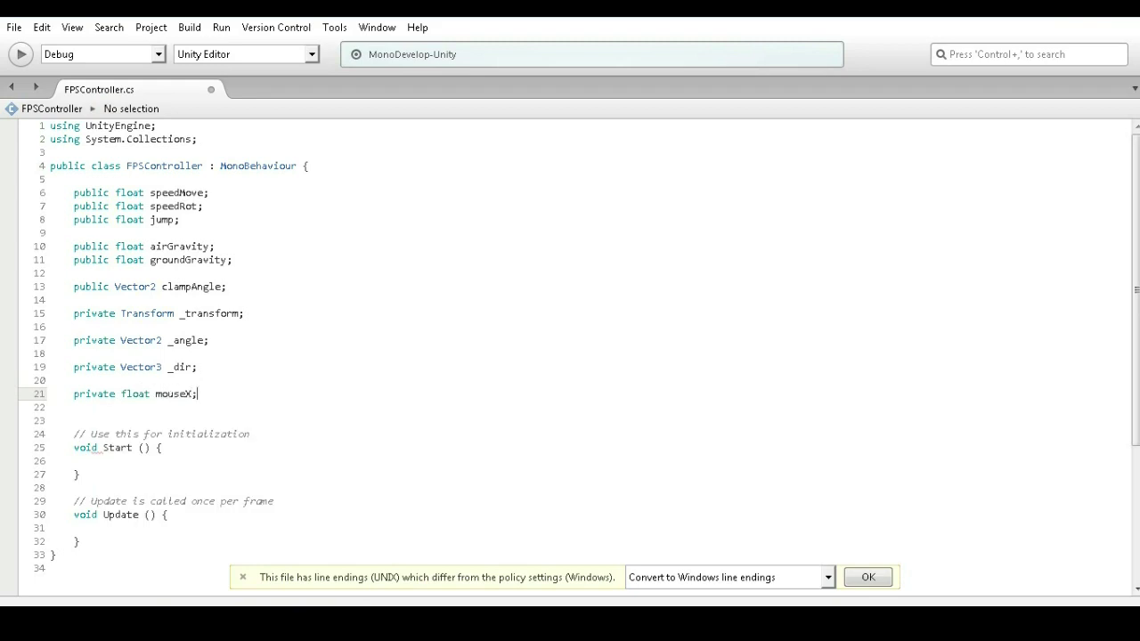
{"action": "key", "text": "Return"}
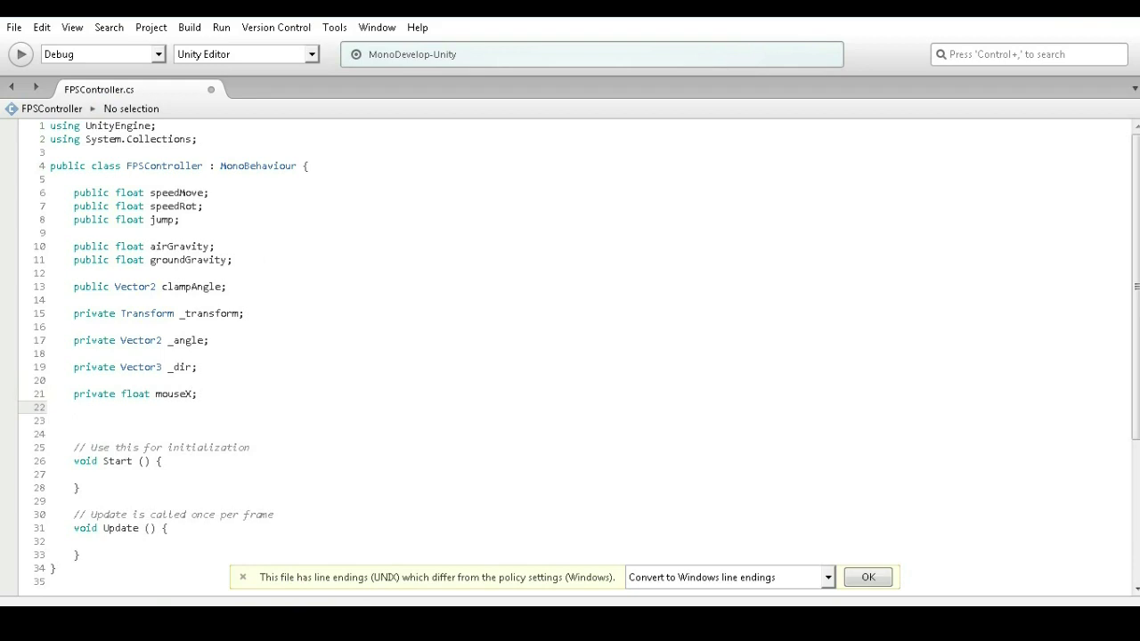
{"action": "type", "text": "private"}
{"action": "type", "text": " float "}
{"action": "type", "text": "mouseY;"}
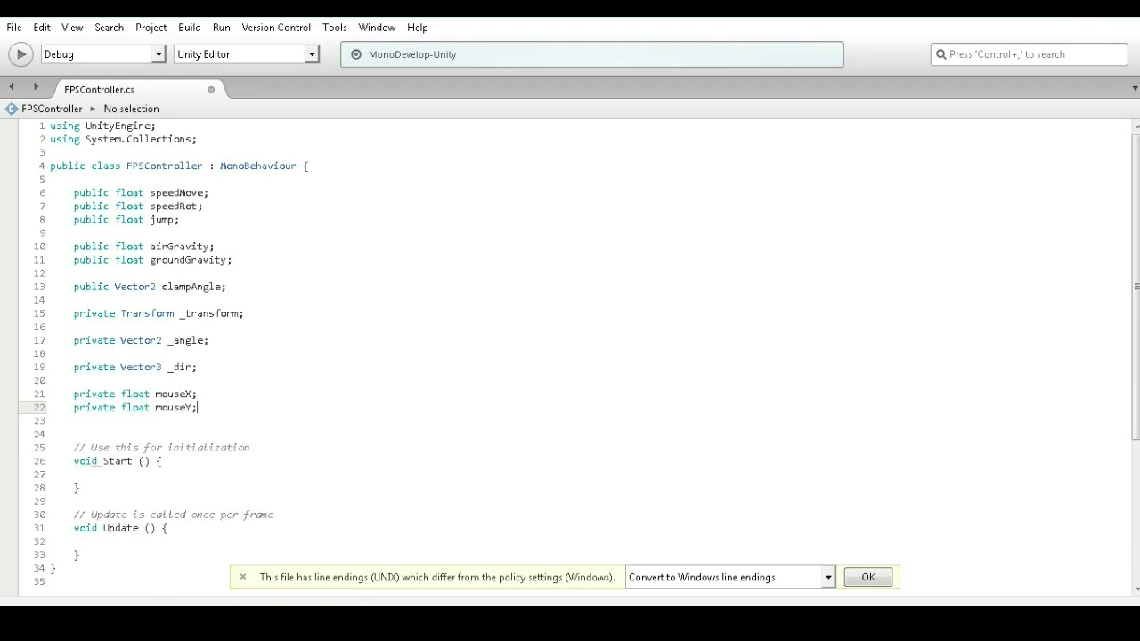
{"action": "key", "text": "Return"}
{"action": "key", "text": "Return"}
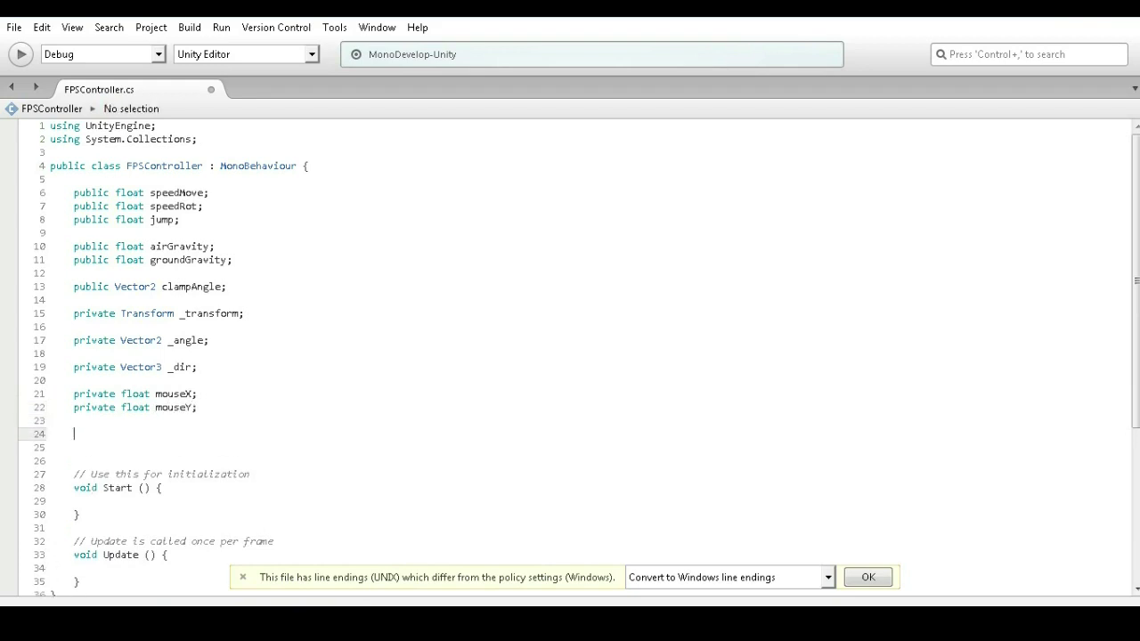
{"action": "type", "text": "private float _ver"}
{"action": "type", "text": "tica"}
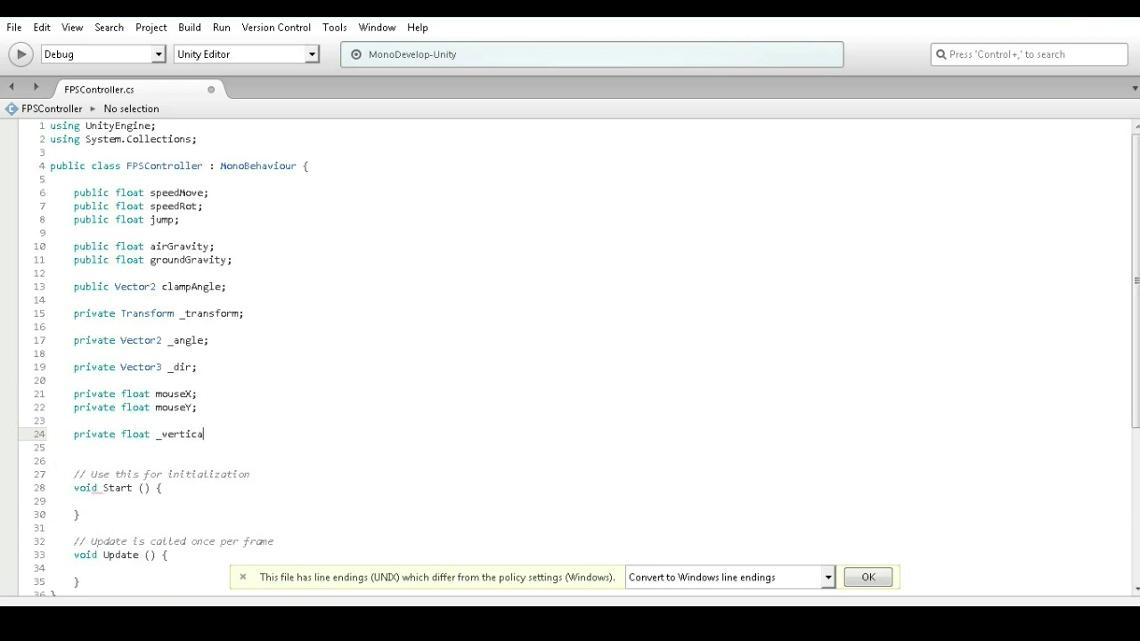
{"action": "type", "text": "l;"}
{"action": "key", "text": "Return"}
{"action": "type", "text": "pri flo "}
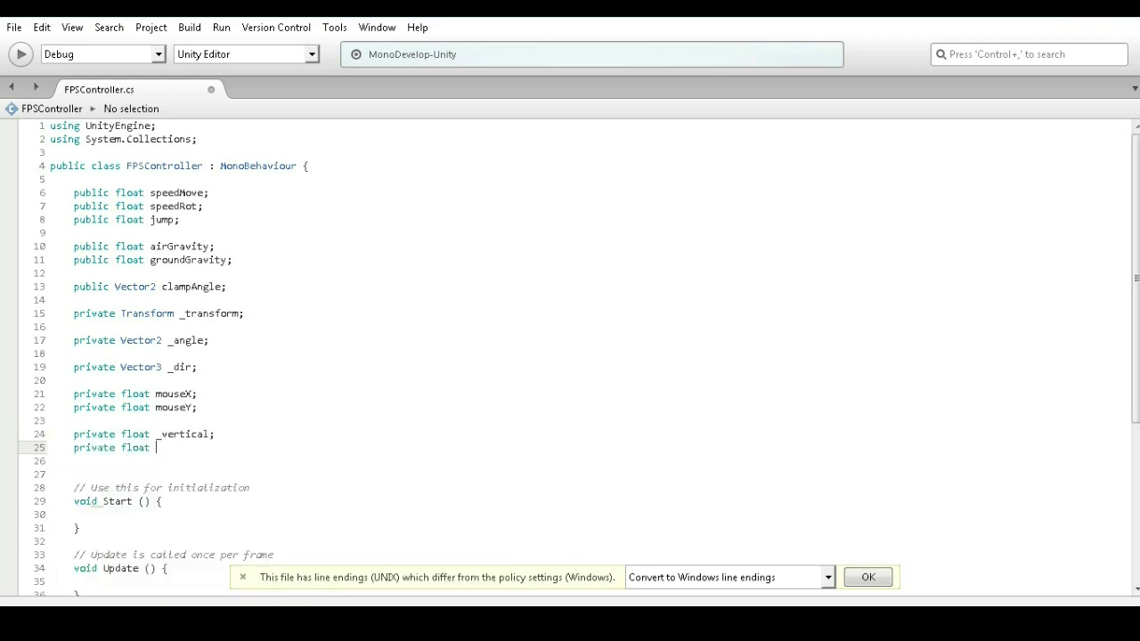
{"action": "type", "text": "horiza"}
{"action": "type", "text": "ntfl;"}
{"action": "key", "text": "BackSpace"}
{"action": "type", "text": "al;"}
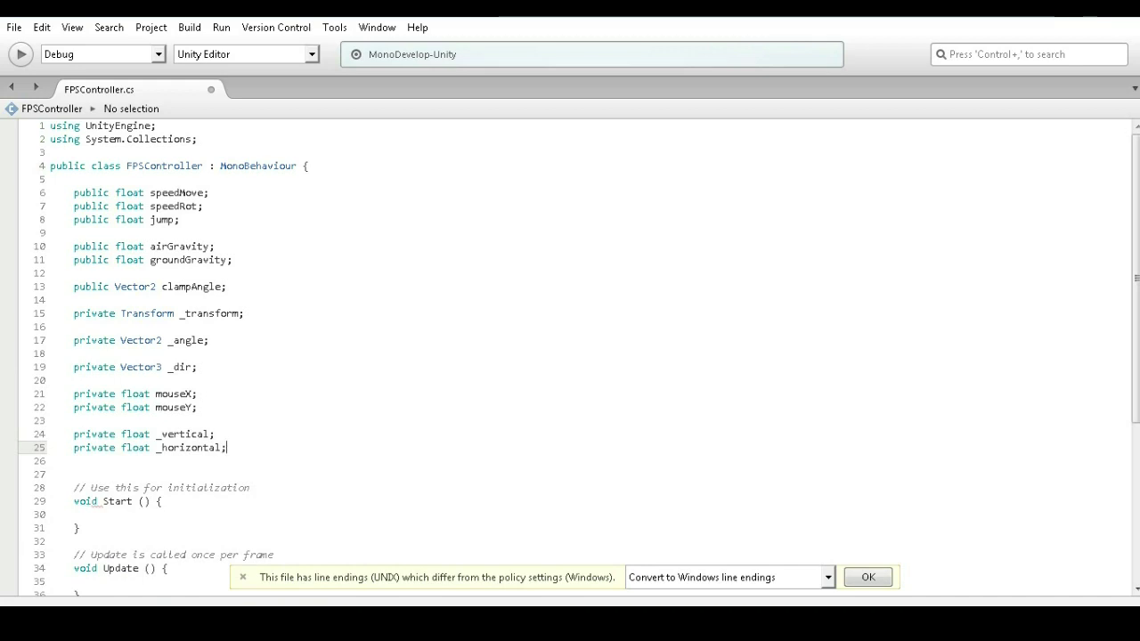
- Declare a private CharacterController _controller field
{"action": "key", "text": "Return"}
{"action": "key", "text": "Return"}
{"action": "type", "text": "pri"}
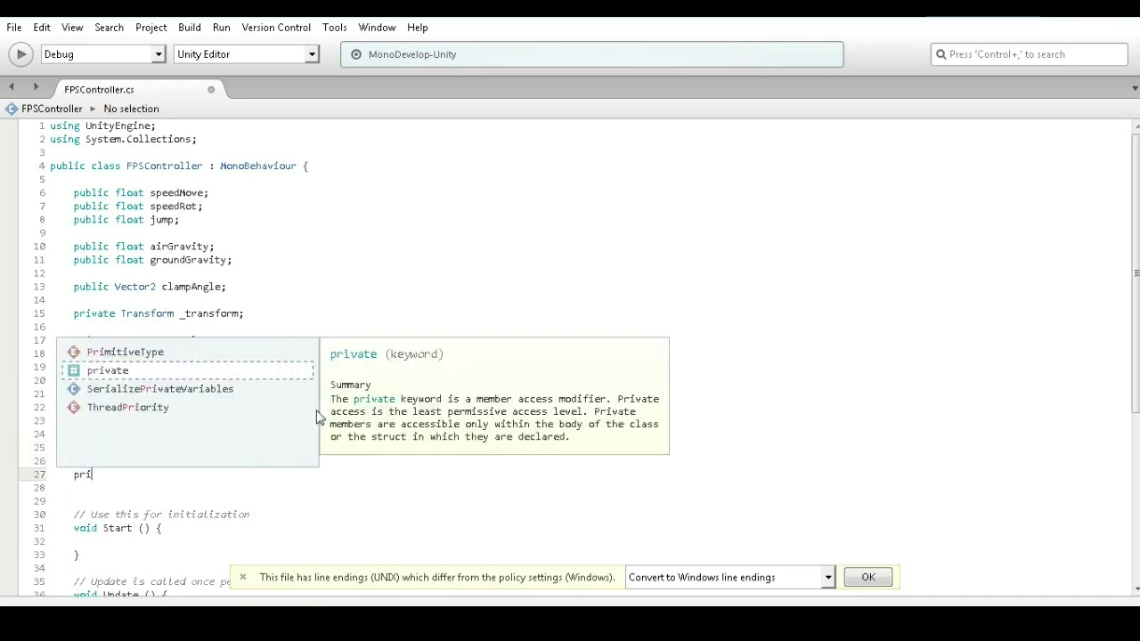
{"action": "key", "text": "space"}
{"action": "type", "text": "Cas"}
{"action": "key", "text": "BackSpace"}
{"action": "key", "text": "BackSpace"}
{"action": "type", "text": "har"}
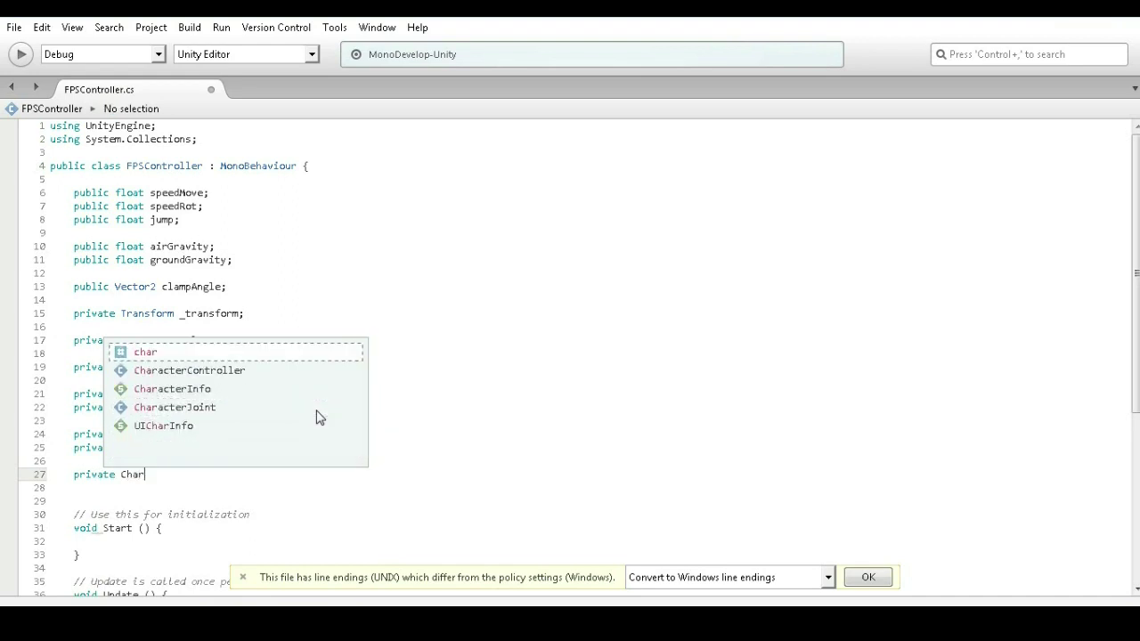
{"action": "type", "text": "acterC"}
{"action": "key", "text": "Return"}
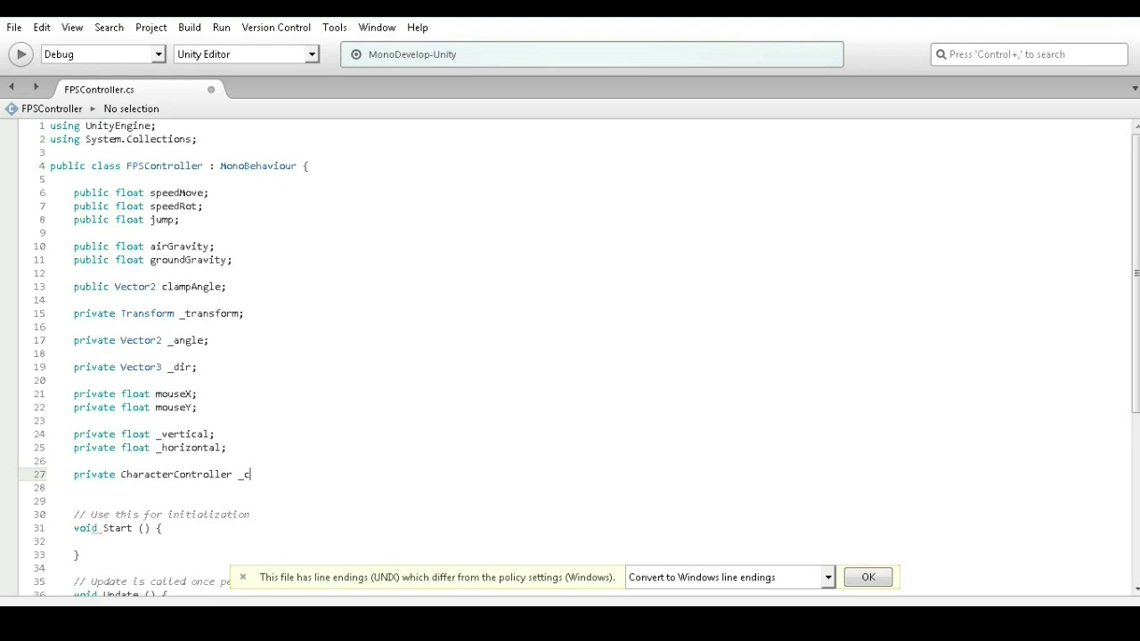
{"action": "type", "text": "roller;"}
{"action": "scroll", "coordinate": [306, 353], "scroll_direction": "down", "scroll_amount": 2}
{"action": "left_click", "coordinate": [303, 339]}
- Remove the blank line between _angle and _dir, then set _controller = GetComponent<CharacterController>() in Start()
{"action": "left_click", "coordinate": [143, 300]}
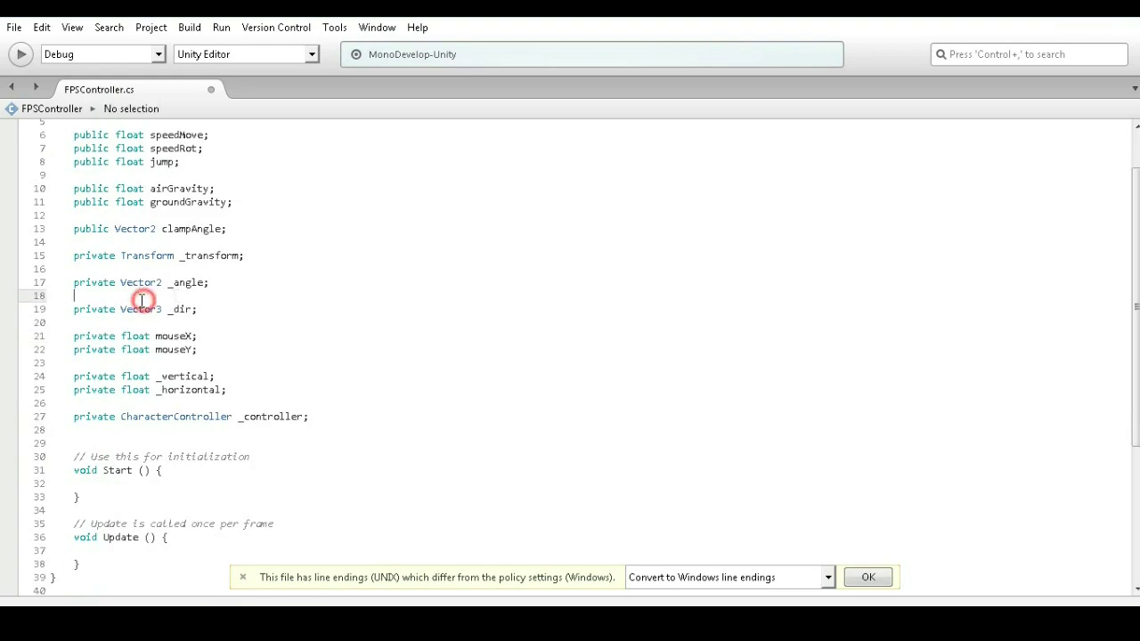
{"action": "key", "text": "BackSpace"}
{"action": "left_click", "coordinate": [151, 469]}
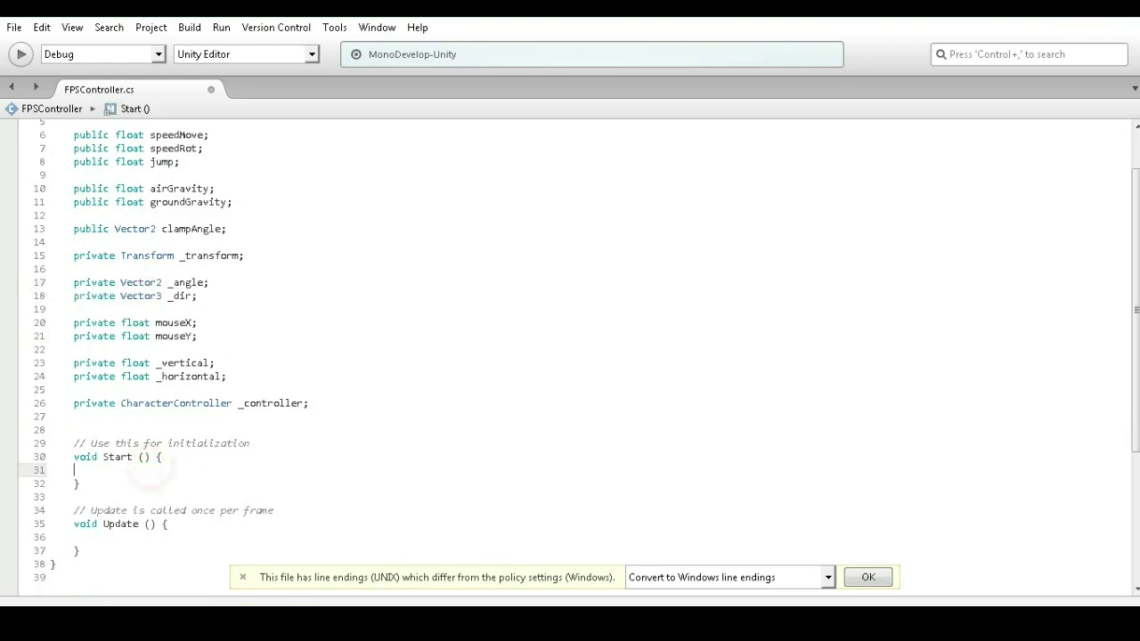
{"action": "type", "text": "_controller = Get"}
{"action": "key", "text": "Return"}
{"action": "type", "text": "Chara"}
{"action": "key", "text": "Return"}
{"action": "key", "text": "BackSpace"}
{"action": "key", "text": "BackSpace"}
{"action": "key", "text": "BackSpace"}
{"action": "type", "text": "Controller"}
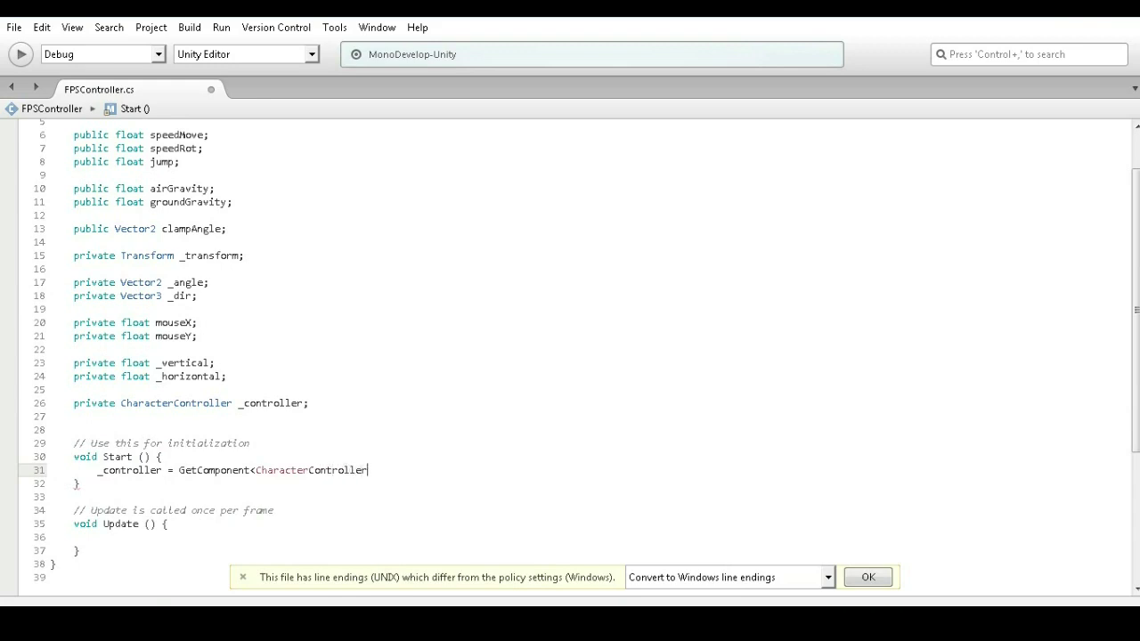
{"action": "type", "text": "> ()"}
{"action": "type", "text": ";"}
- Assign _transform = transform in Start()
{"action": "key", "text": "Return"}
{"action": "key", "text": "Return"}
{"action": "type", "text": "_"}
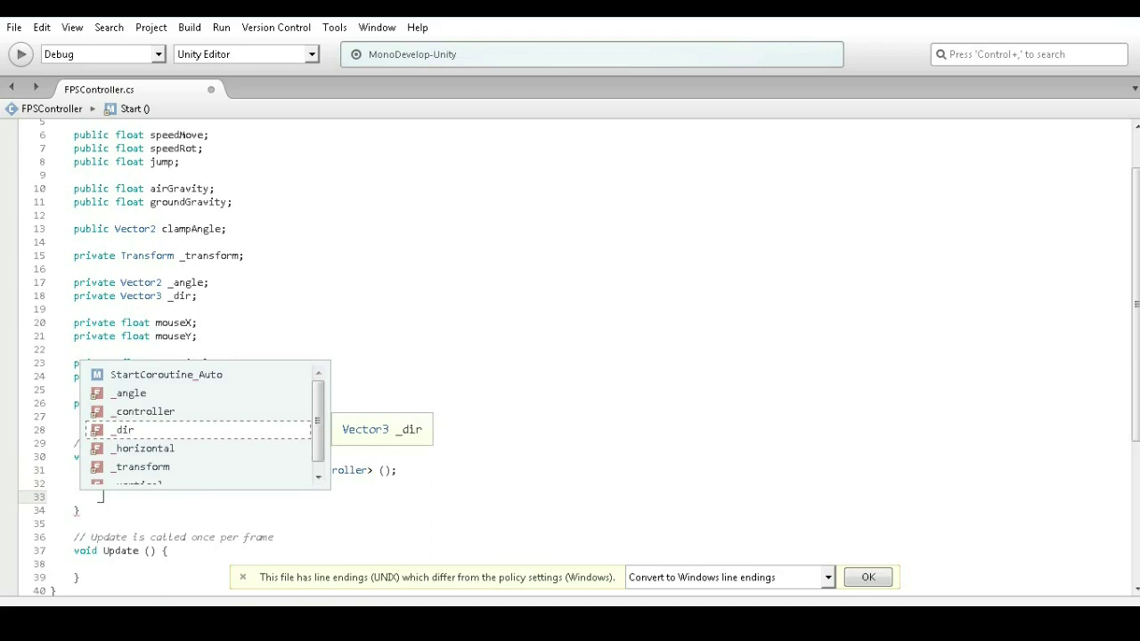
{"action": "type", "text": "t"}
{"action": "key", "text": "Return"}
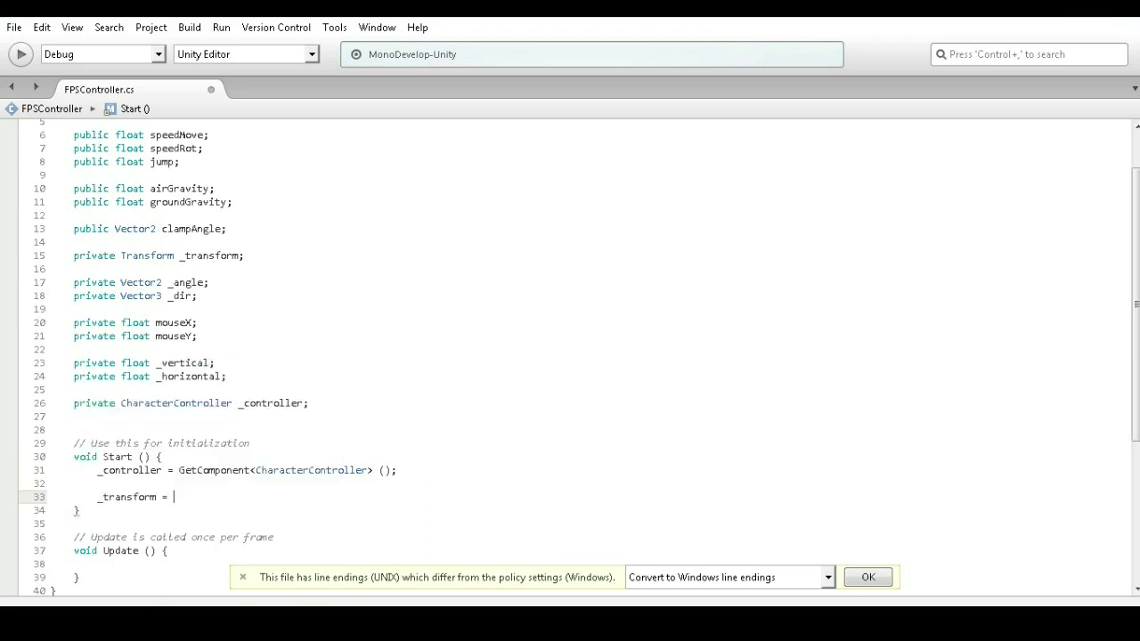
{"action": "type", "text": "tran"}
{"action": "key", "text": "Return"}
{"action": "key", "text": "Down"}
{"action": "key", "text": "Down"}
{"action": "scroll", "coordinate": [199, 437], "scroll_direction": "down", "scroll_amount": 3}
{"action": "left_click", "coordinate": [173, 453]}
{"action": "key", "text": "Return"}
{"action": "key", "text": "Return"}
- Open an if (_controller.isGrounded) block in Update()
{"action": "left_click", "coordinate": [135, 459]}
{"action": "type", "text": "if("}
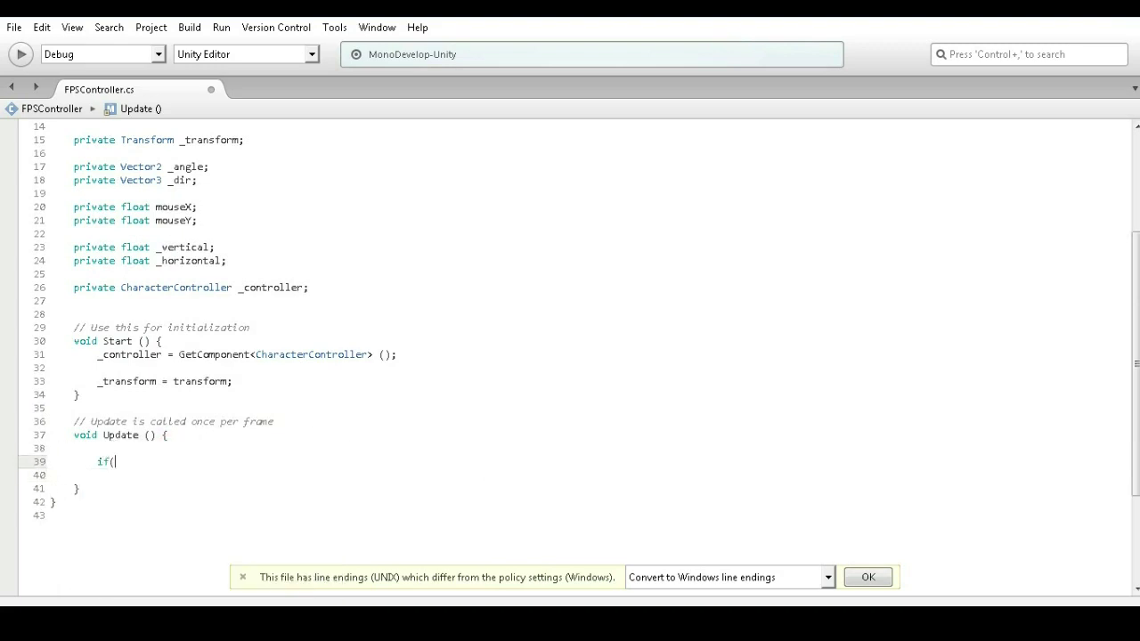
{"action": "type", "text": "_c"}
{"action": "key", "text": "Return"}
{"action": "type", "text": ".isc"}
{"action": "key", "text": "BackSpace"}
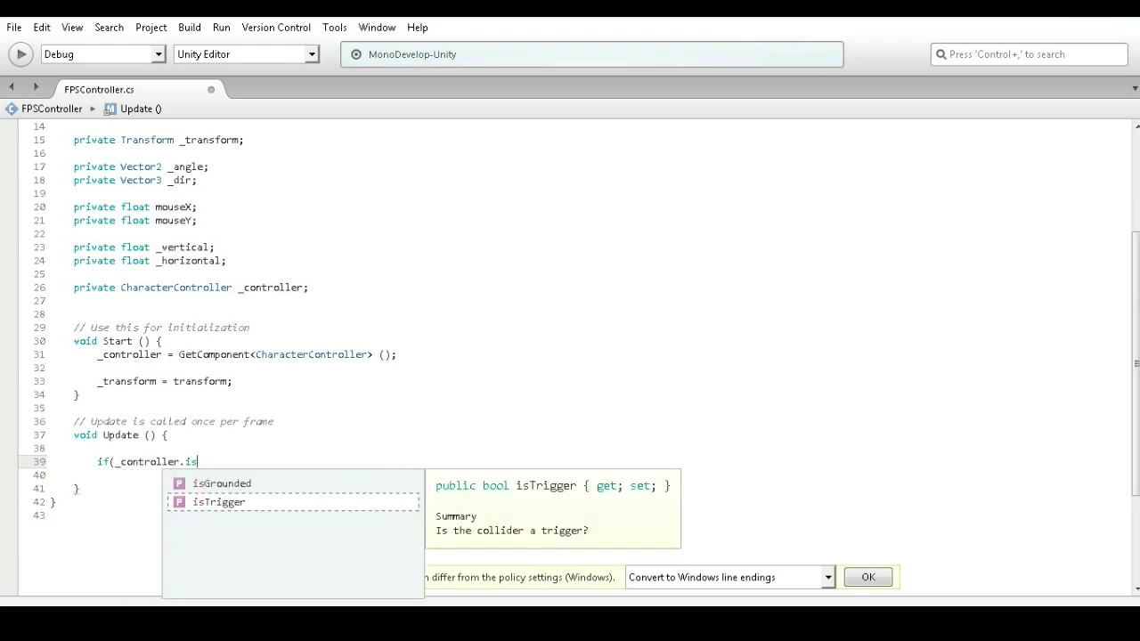
{"action": "left_click", "coordinate": [268, 486]}
{"action": "left_click", "coordinate": [268, 486]}
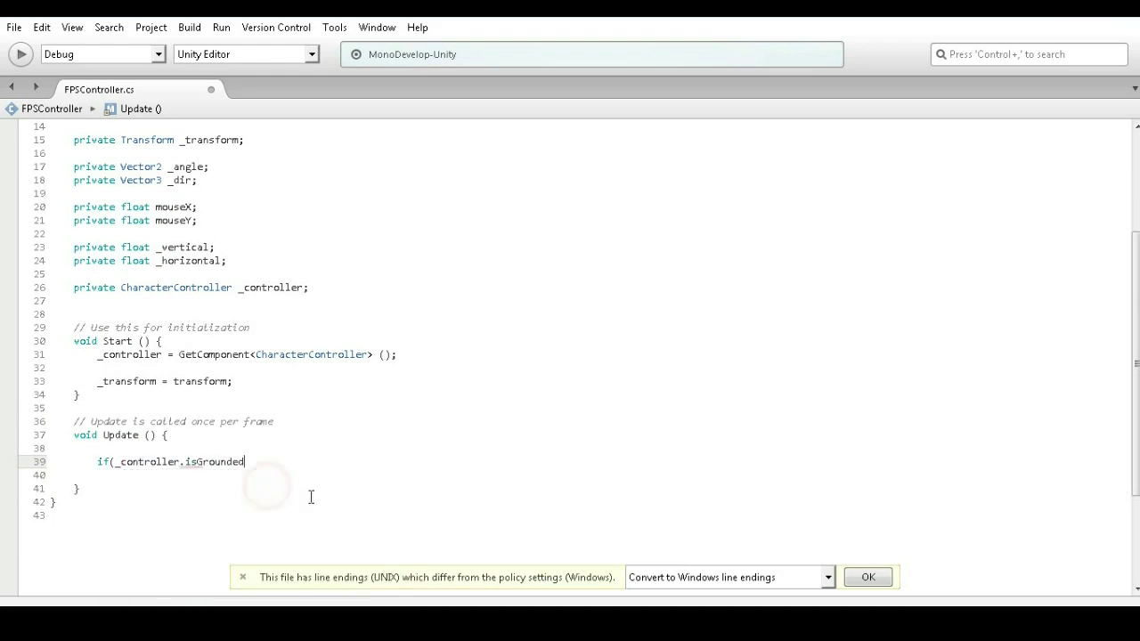
{"action": "type", "text": ") {"}
{"action": "key", "text": "Return"}
{"action": "key", "text": "Return"}
- Declare a new field 'private float _gravity' below the _controller declaration
{"action": "scroll", "coordinate": [227, 303], "scroll_direction": "up", "scroll_amount": 3}
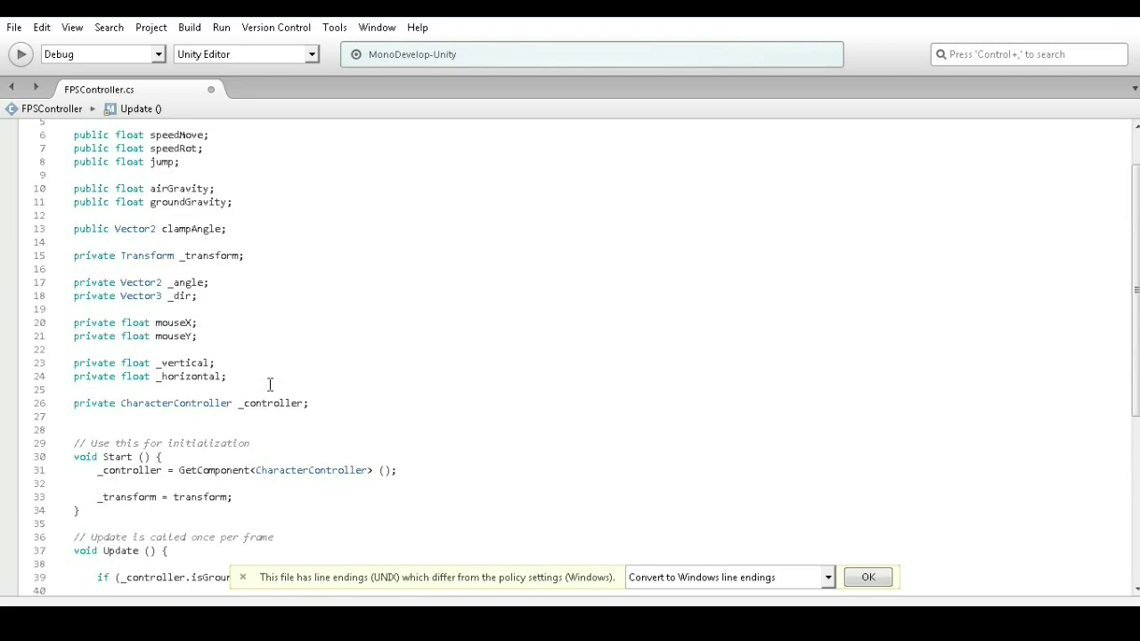
{"action": "scroll", "coordinate": [236, 263], "scroll_direction": "up", "scroll_amount": 2}
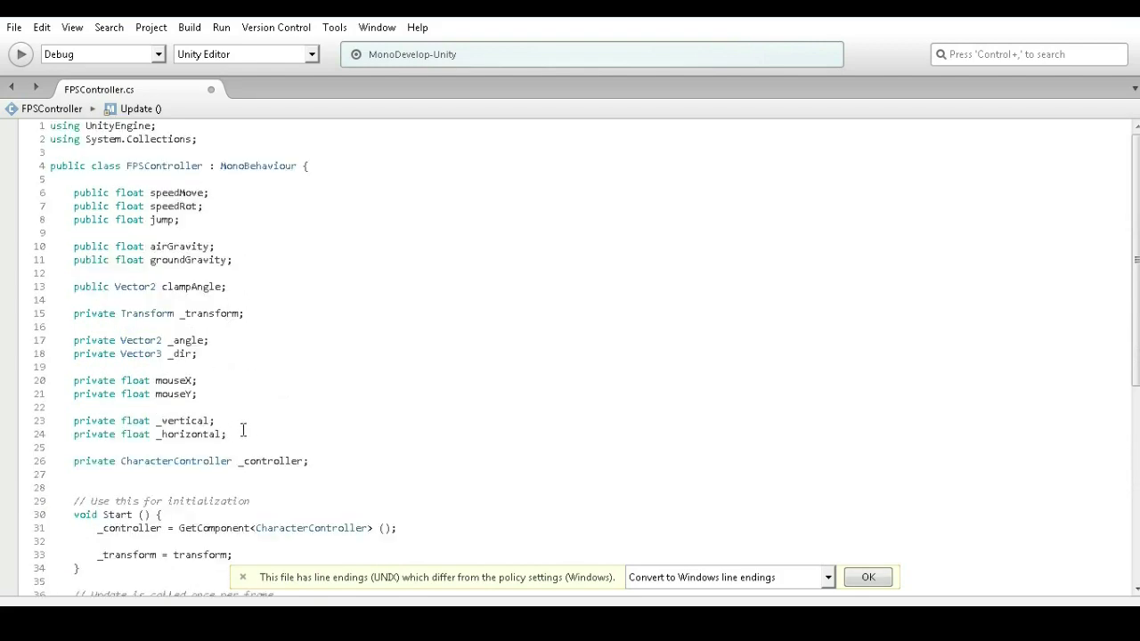
{"action": "left_click", "coordinate": [326, 461]}
{"action": "key", "text": "Return"}
{"action": "key", "text": "Return"}
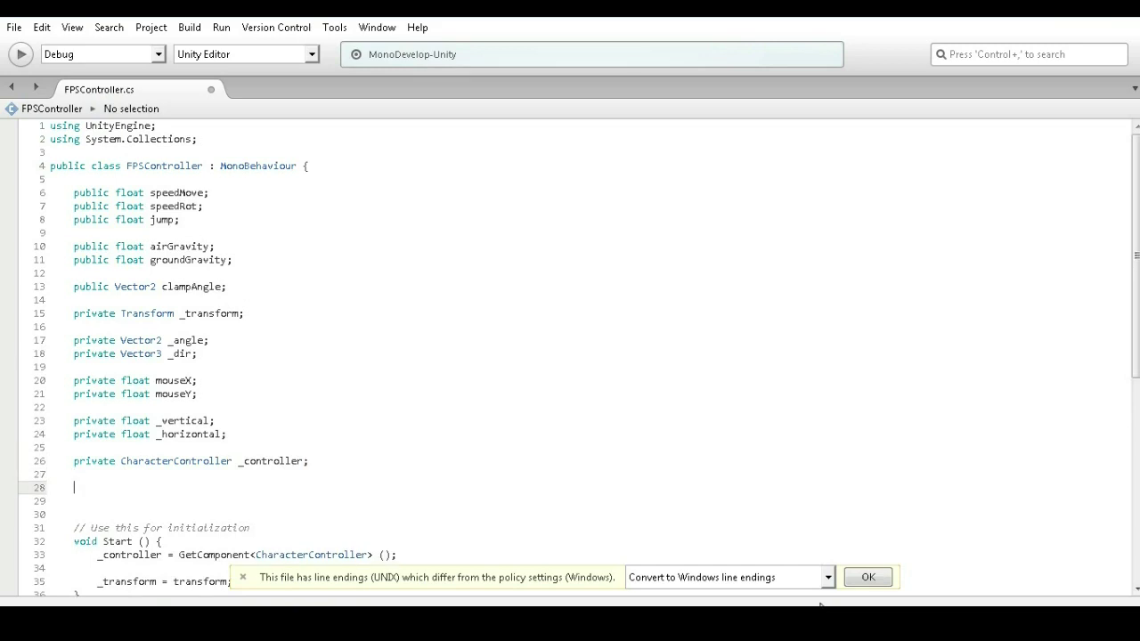
{"action": "type", "text": "private"}
{"action": "type", "text": " float _"}
{"action": "type", "text": "gravity;"}
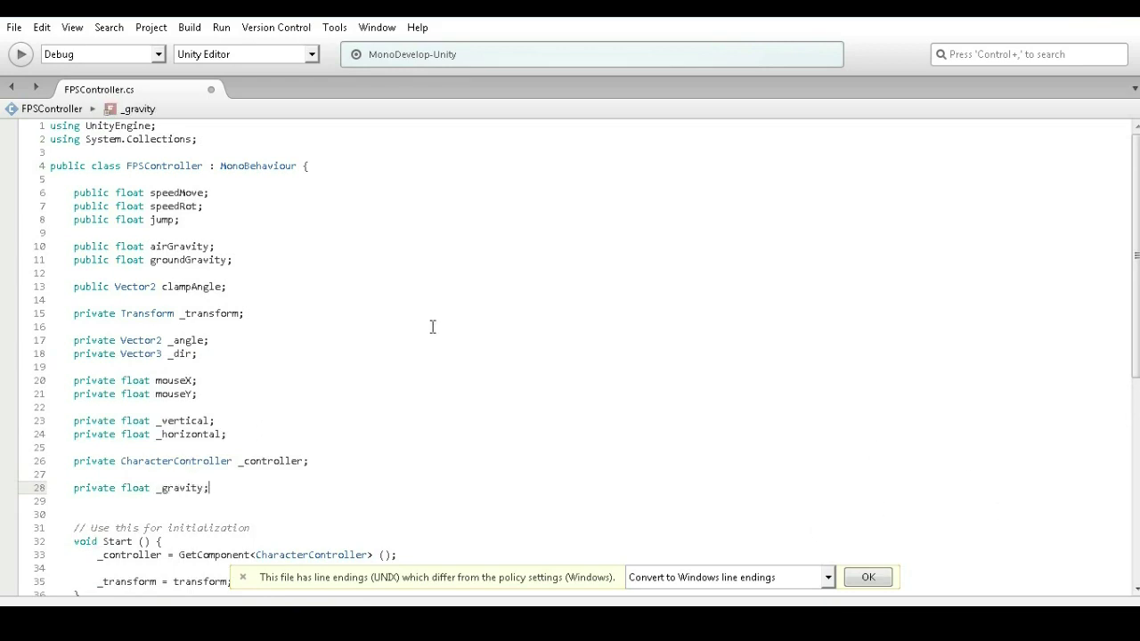
- Inside the grounded block, read _vertical from Input.GetAxis("Vertical")
{"action": "scroll", "coordinate": [432, 322], "scroll_direction": "down", "scroll_amount": 6}
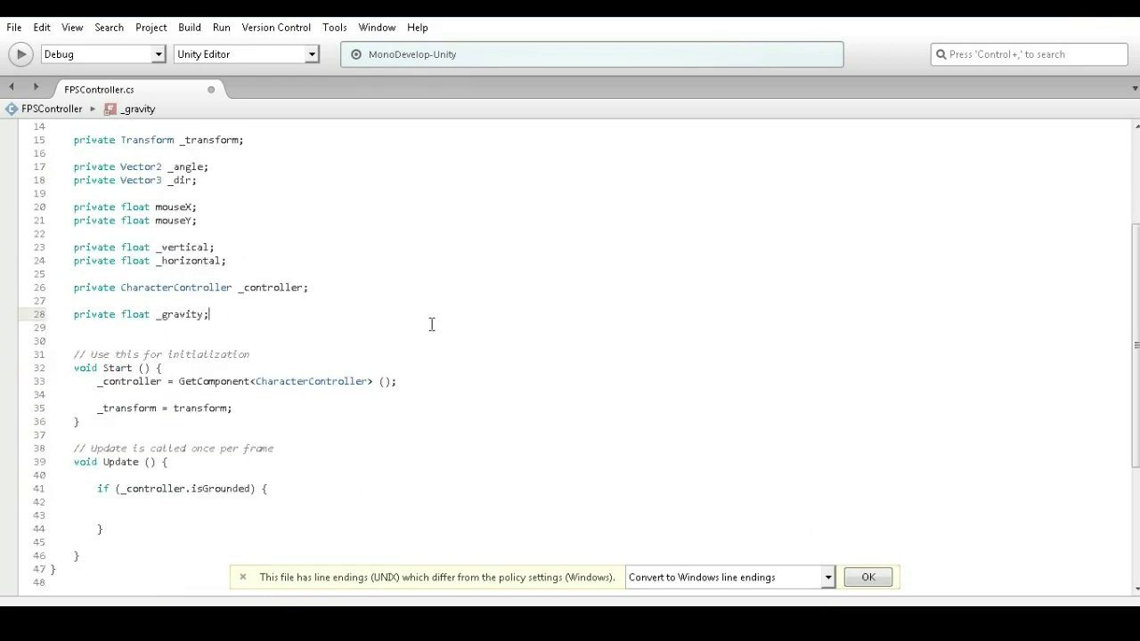
{"action": "left_click", "coordinate": [184, 450]}
{"action": "type", "text": "_"}
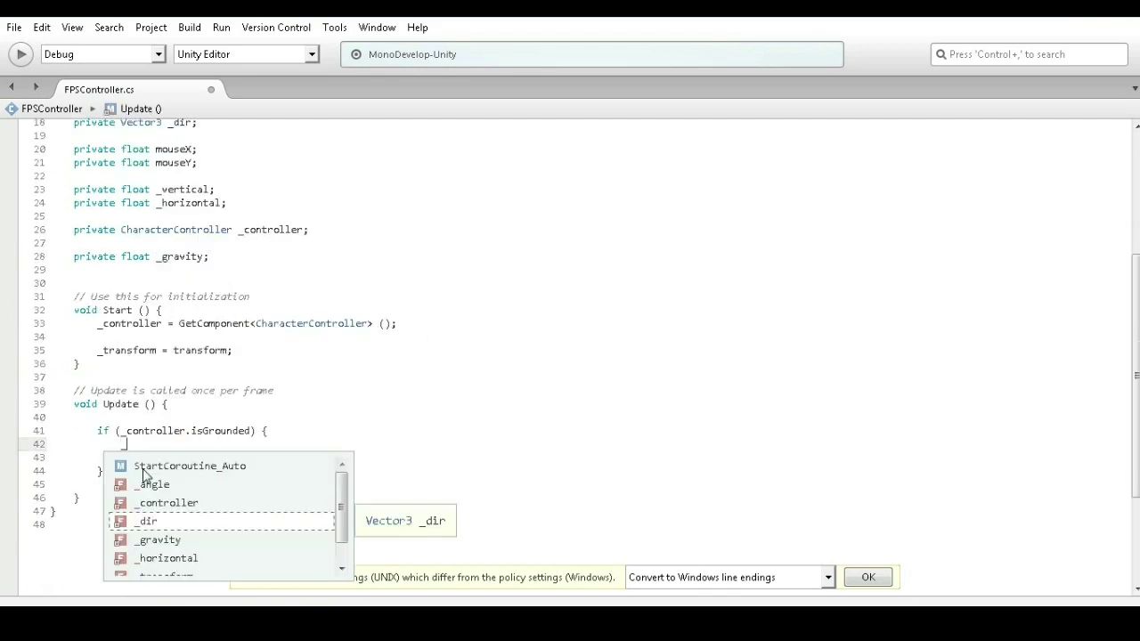
{"action": "type", "text": "ve "}
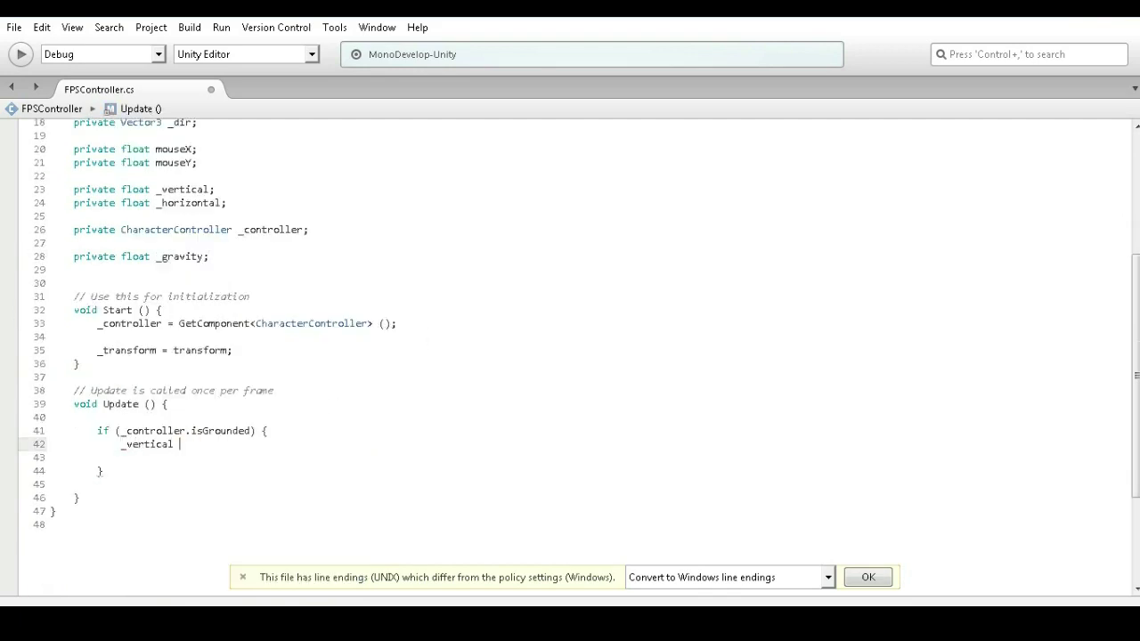
{"action": "type", "text": "In"}
{"action": "key", "text": "Return"}
{"action": "type", "text": ".Getq"}
{"action": "key", "text": "BackSpace"}
{"action": "type", "text": "A"}
{"action": "key", "text": "Return"}
{"action": "type", "text": "(\"\""}
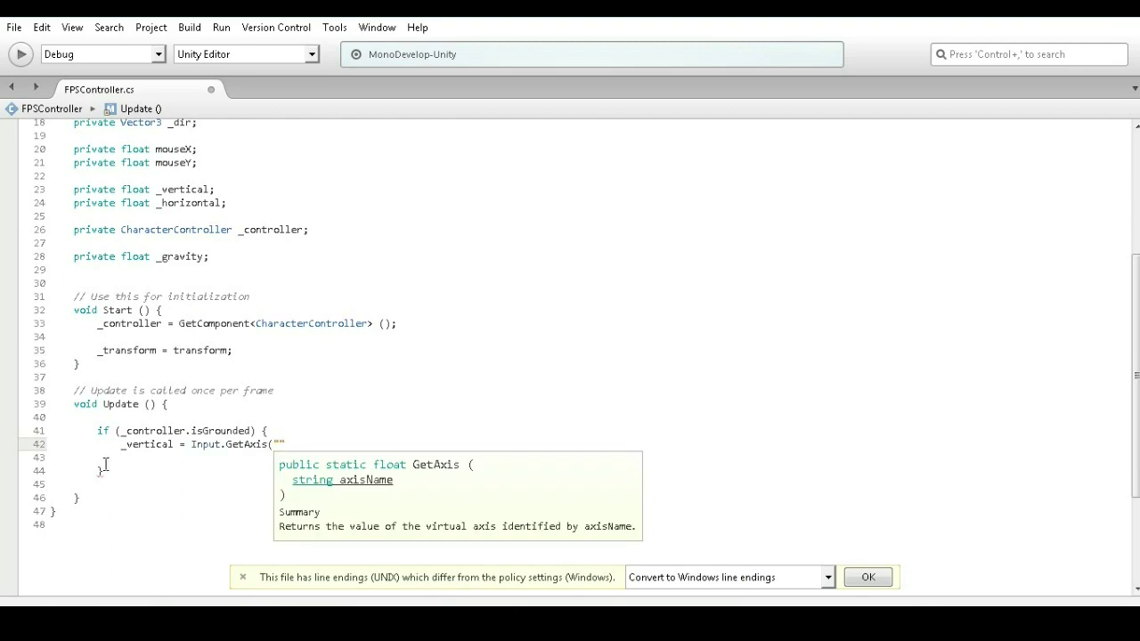
{"action": "type", "text": ");"}
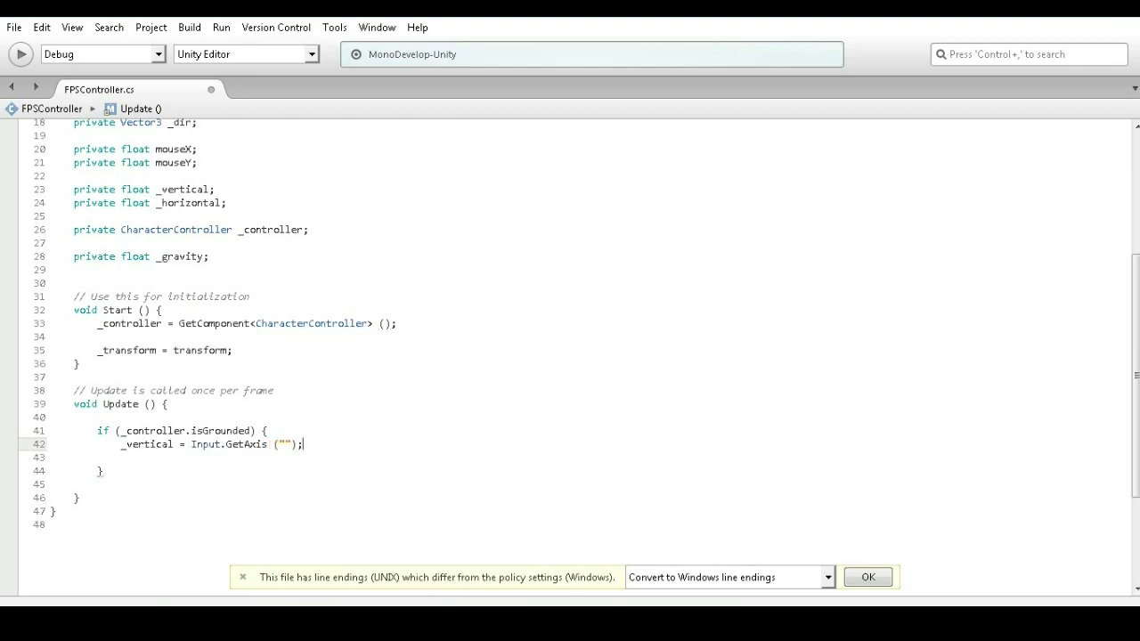
{"action": "left_click", "coordinate": [283, 443]}
{"action": "type", "text": "Vertical"}
- Duplicate that line to read _horizontal from Input.GetAxis("Horizontal")
{"action": "left_click_drag", "start_coordinate": [107, 444], "coordinate": [374, 449]}
{"action": "key", "text": "ctrl+c"}
{"action": "left_click", "coordinate": [201, 456]}
{"action": "key", "text": "ctrl+v"}
{"action": "double_click", "coordinate": [151, 457]}
{"action": "type", "text": "_h"}
{"action": "key", "text": "Return"}
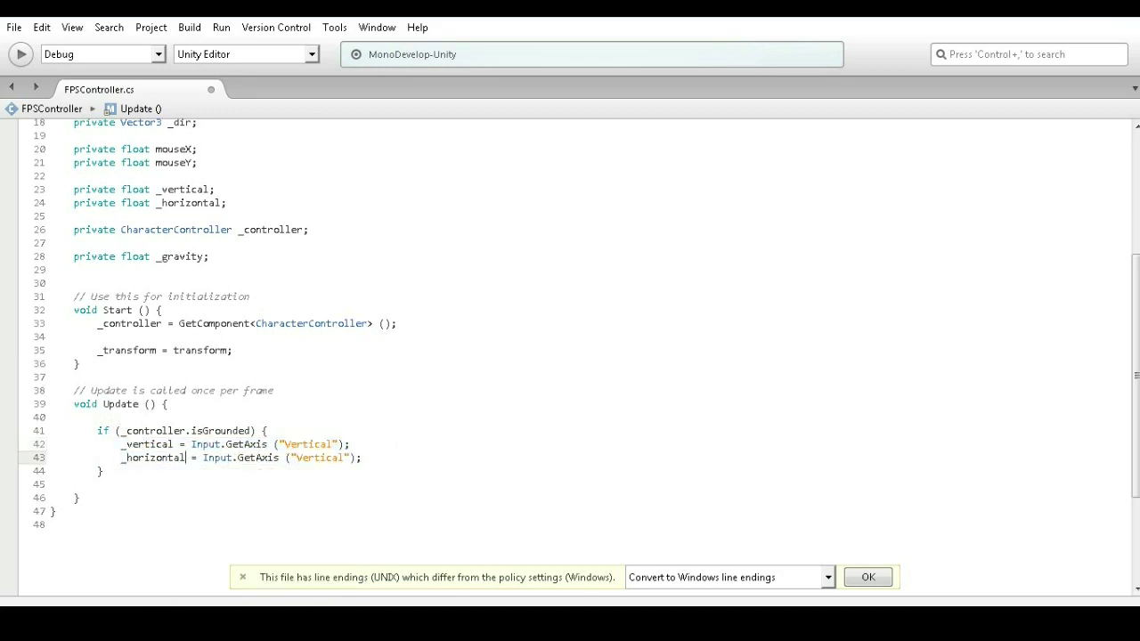
{"action": "triple_click", "coordinate": [169, 457]}
{"action": "double_click", "coordinate": [169, 456]}
{"action": "left_click", "coordinate": [316, 456]}
{"action": "double_click", "coordinate": [316, 457]}
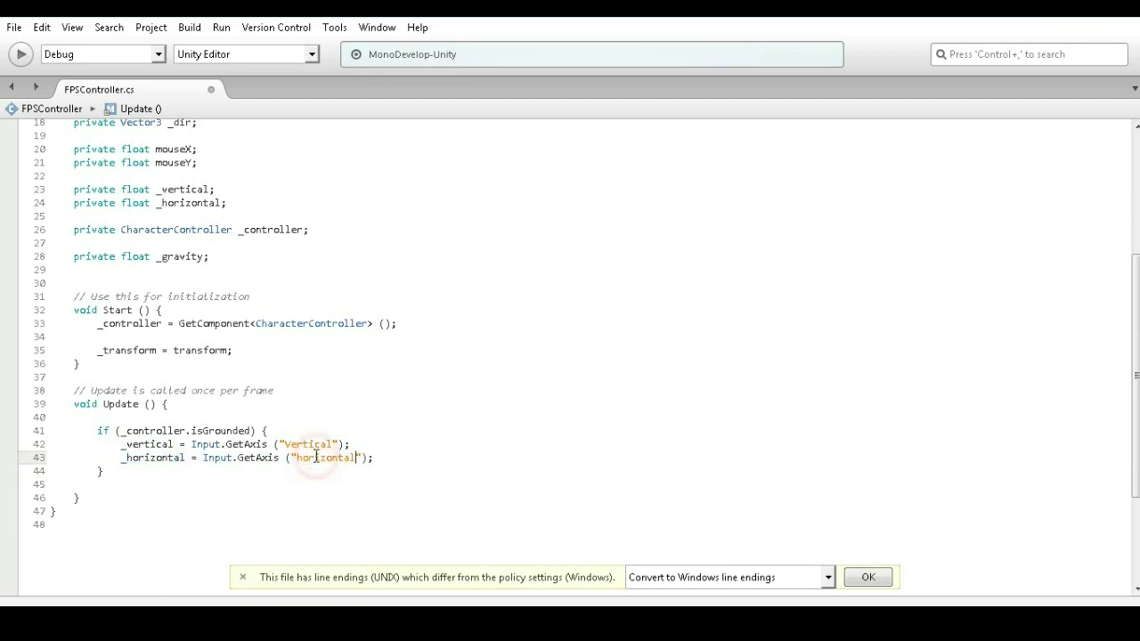
{"action": "type", "text": "Horizontal"}
- Add '_gravity = groundGravity;' below the input lines
{"action": "left_click", "coordinate": [378, 458]}
{"action": "key", "text": "Return"}
{"action": "key", "text": "Return"}
{"action": "type", "text": "_gravity ="}
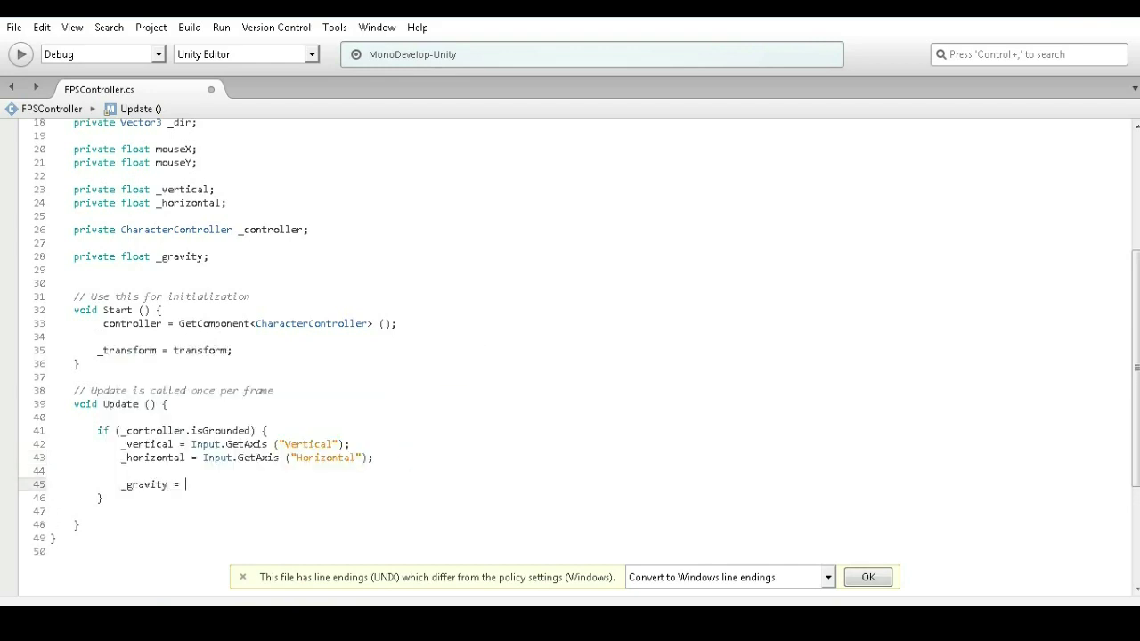
{"action": "scroll", "coordinate": [344, 377], "scroll_direction": "up", "scroll_amount": 3}
{"action": "scroll", "coordinate": [254, 285], "scroll_direction": "up", "scroll_amount": 2}
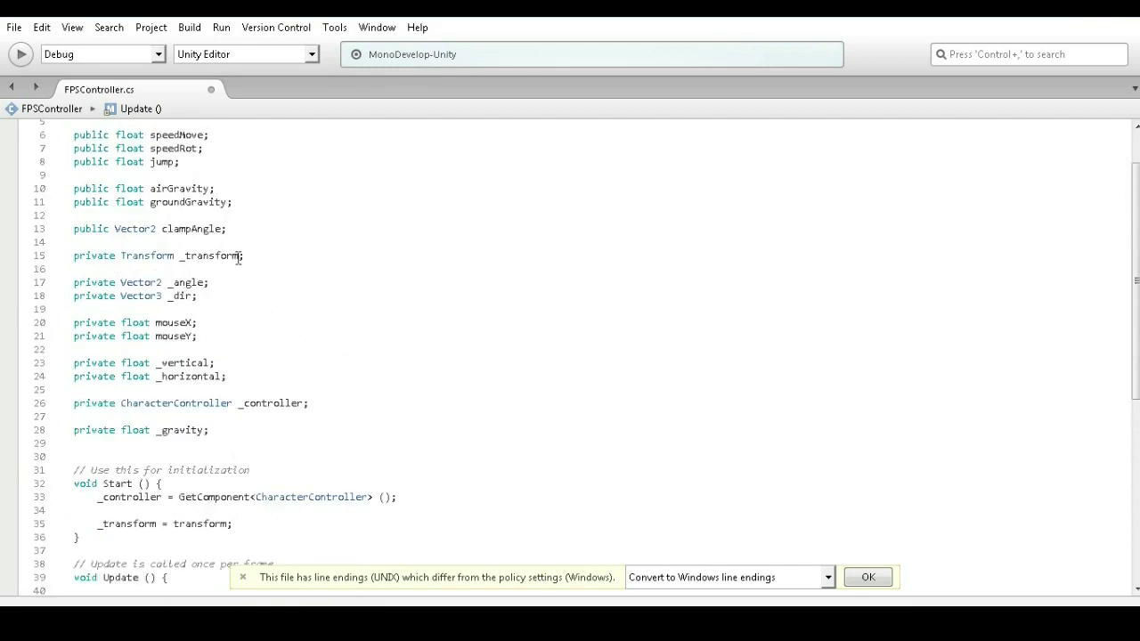
{"action": "double_click", "coordinate": [189, 202]}
{"action": "key", "text": "ctrl+c"}
{"action": "scroll", "coordinate": [267, 427], "scroll_direction": "down", "scroll_amount": 5}
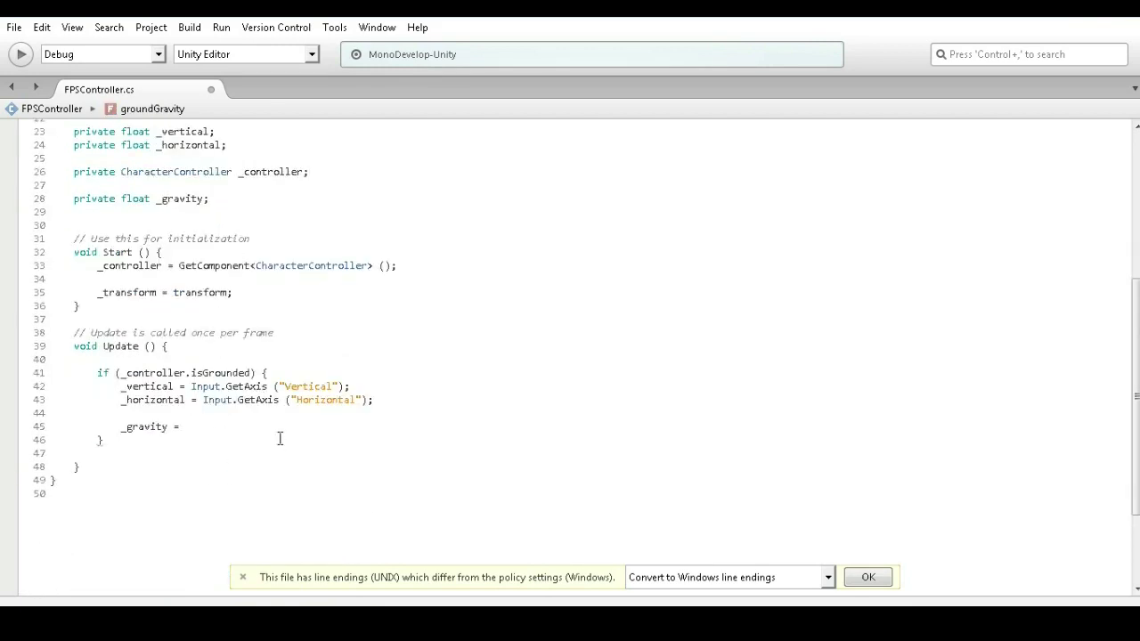
{"action": "left_click", "coordinate": [248, 425]}
{"action": "key", "text": "ctrl+v"}
{"action": "type", "text": ";"}
{"action": "key", "text": "Return"}
{"action": "key", "text": "Return"}
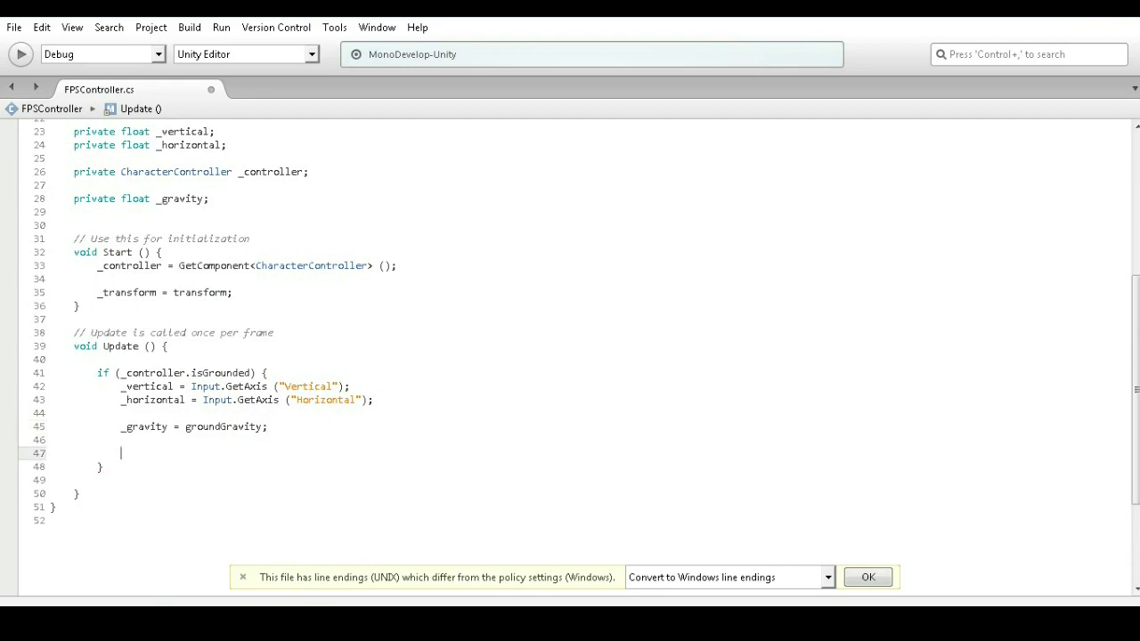
- Begin a '_dir =' assignment on the next line
{"action": "type", "text": "_m"}
{"action": "key", "text": "BackSpace"}
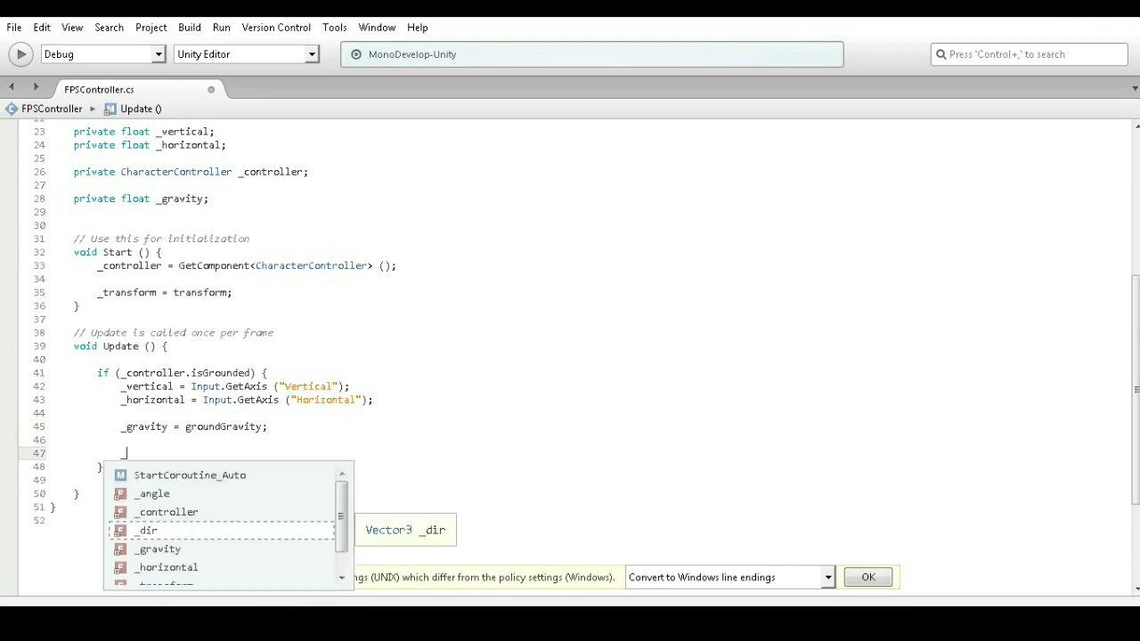
{"action": "type", "text": "dir = "}
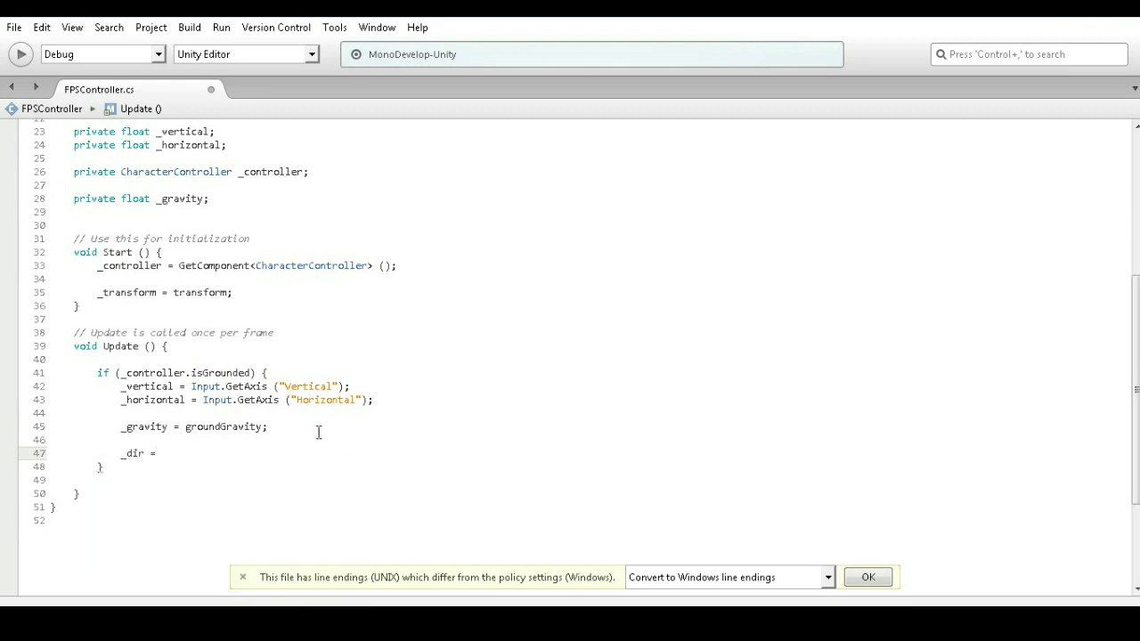
{"action": "type", "text": "_"}
- Assign _dir = _transform.TransformDirection(_horizontal, 0.0f, _vertical);
{"action": "key", "text": "BackSpace"}
{"action": "type", "text": "T"}
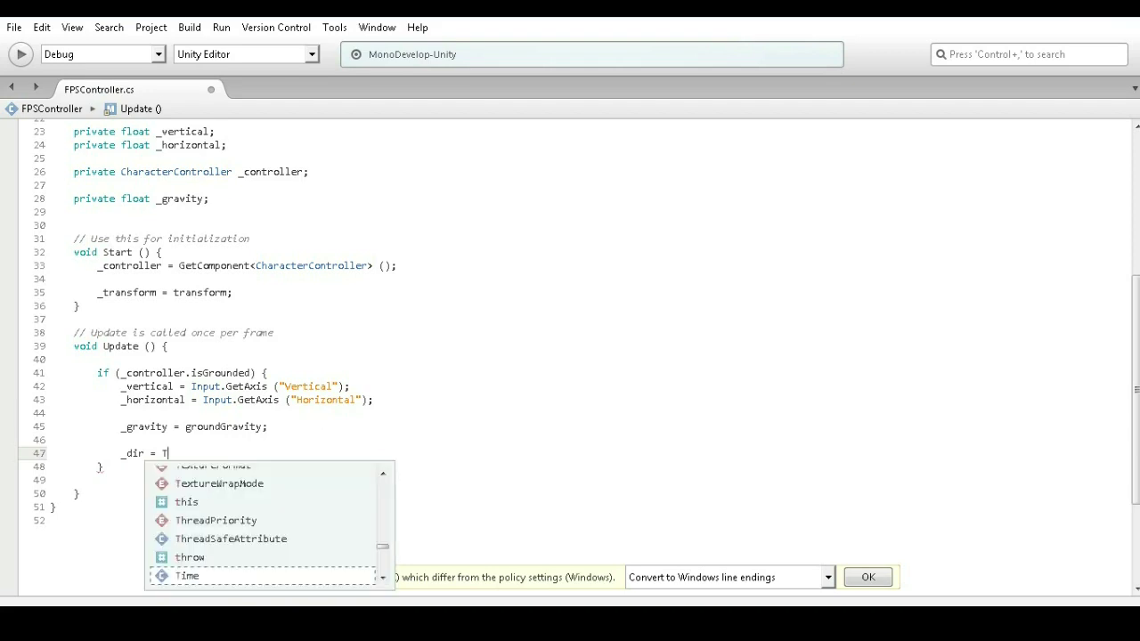
{"action": "type", "text": "ra"}
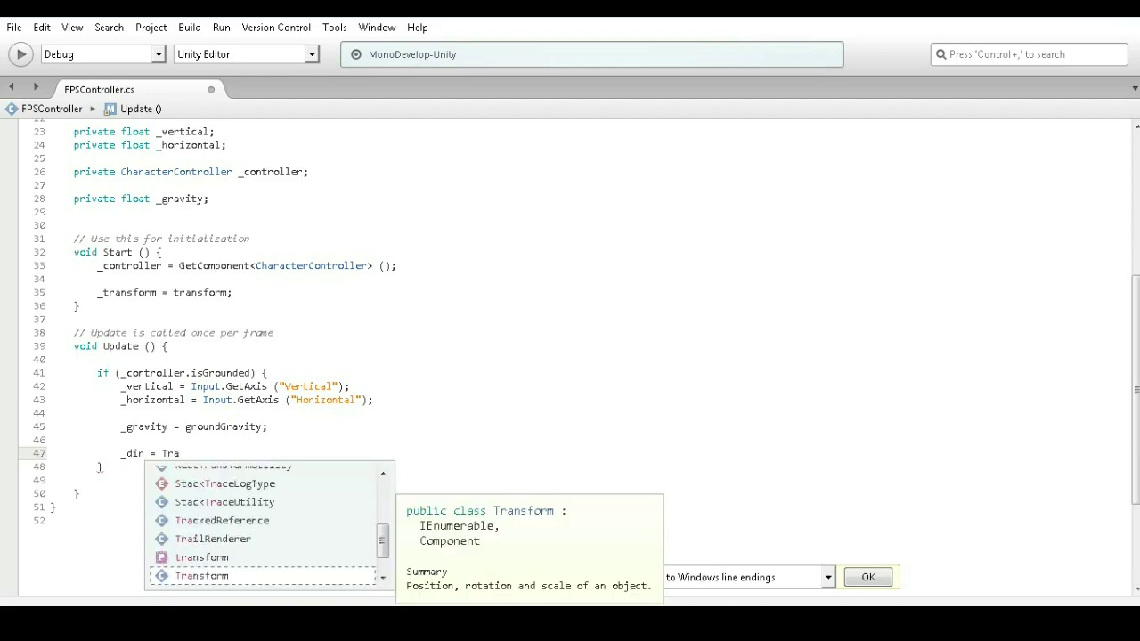
{"action": "type", "text": "n"}
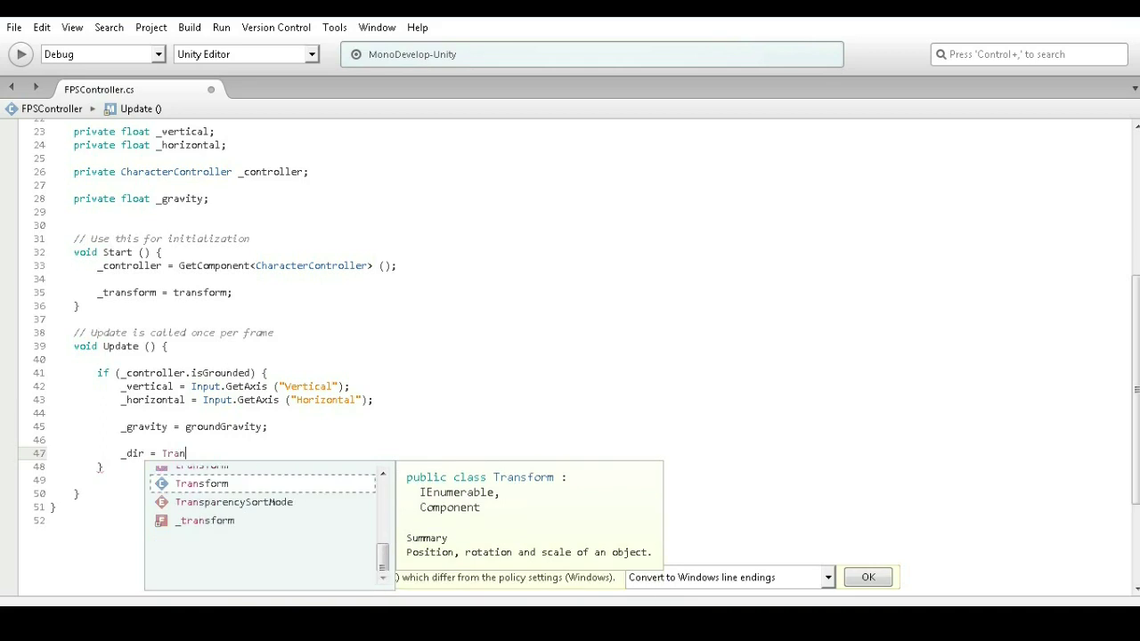
{"action": "type", "text": "sf"}
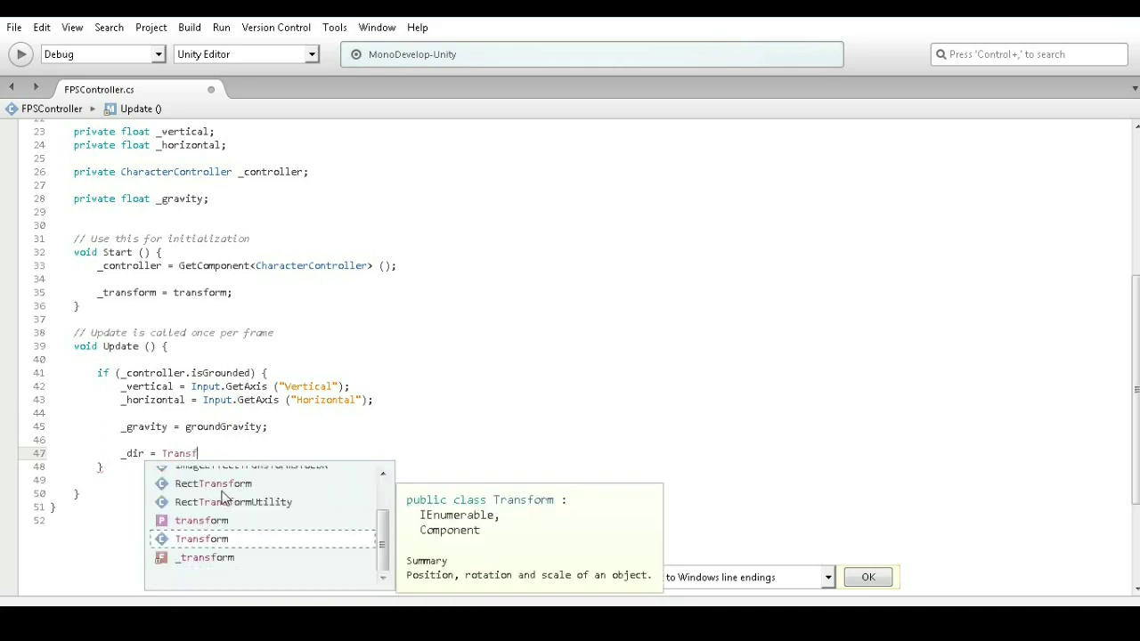
{"action": "type", "text": "ormd"}
{"action": "key", "text": "BackSpace"}
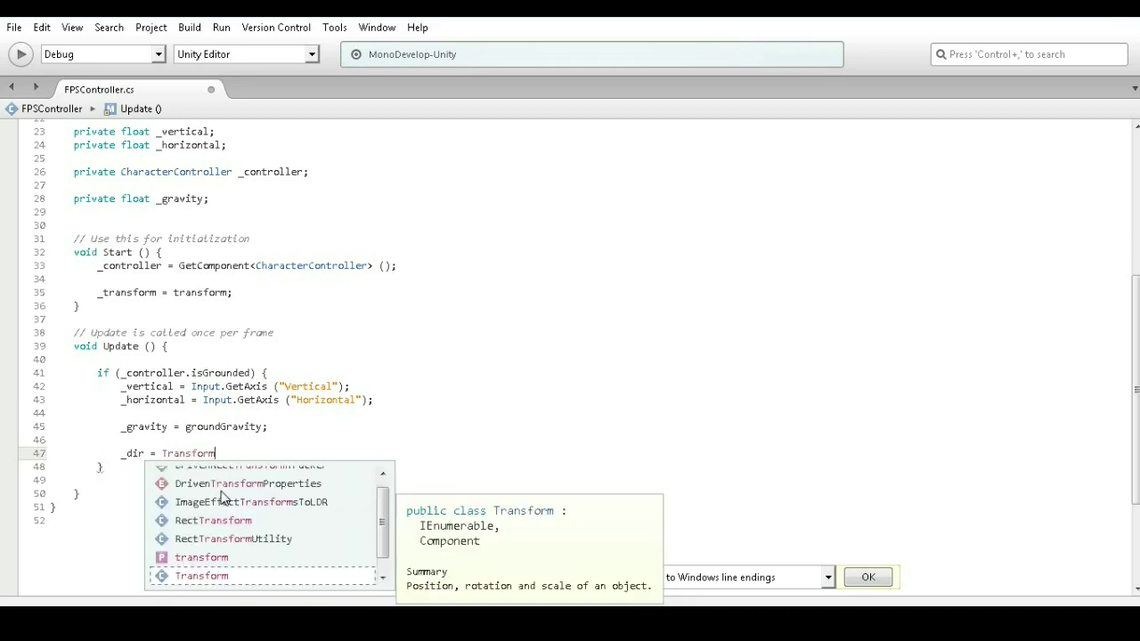
{"action": "key", "text": "BackSpace"}
{"action": "key", "text": "BackSpace"}
{"action": "key", "text": "BackSpace"}
{"action": "key", "text": "BackSpace"}
{"action": "type", "text": "_tr"}
{"action": "key", "text": "Return"}
{"action": "type", "text": ".Tra"}
{"action": "key", "text": "Return"}
{"action": "key", "text": "BackSpace"}
{"action": "key", "text": "BackSpace"}
{"action": "key", "text": "BackSpace"}
{"action": "key", "text": "BackSpace"}
{"action": "key", "text": "BackSpace"}
{"action": "key", "text": "BackSpace"}
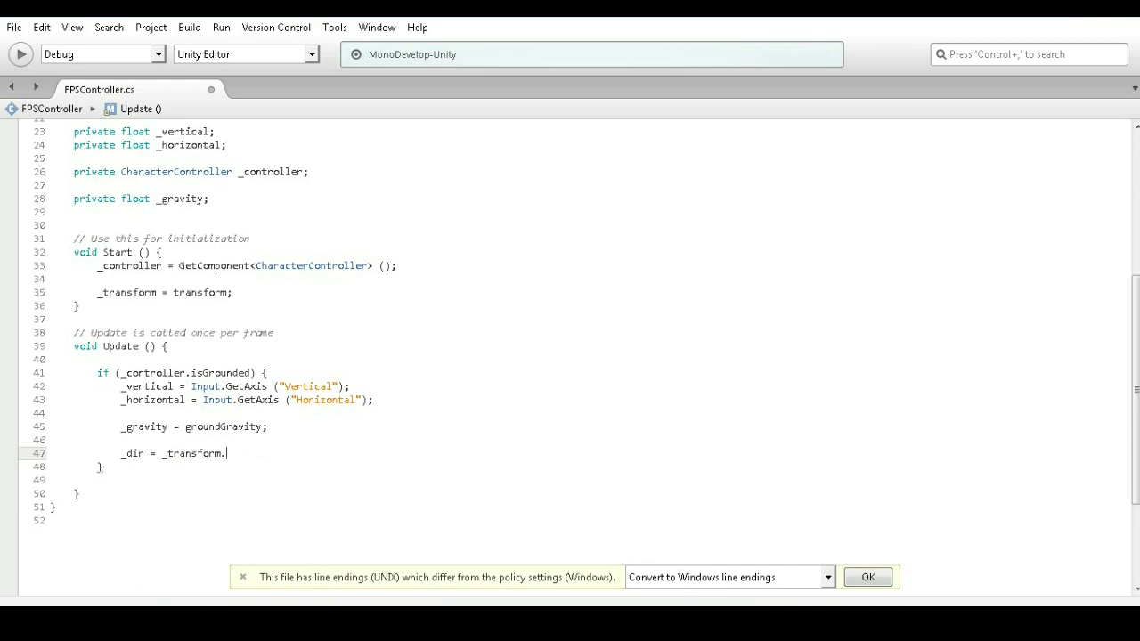
{"action": "type", "text": "Trans"}
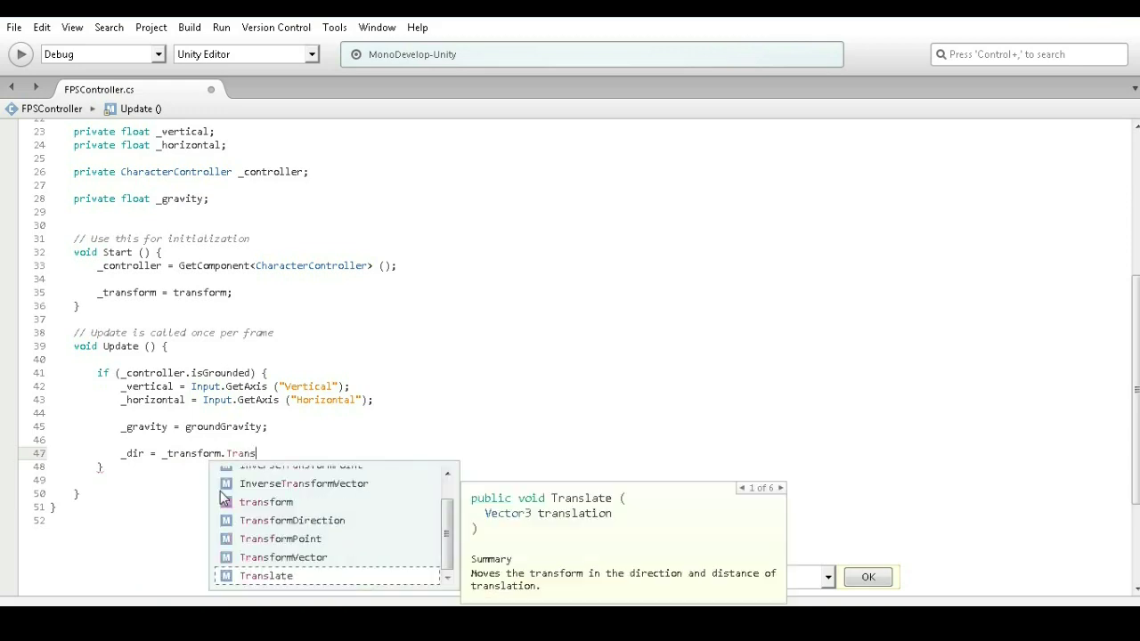
{"action": "type", "text": "formD"}
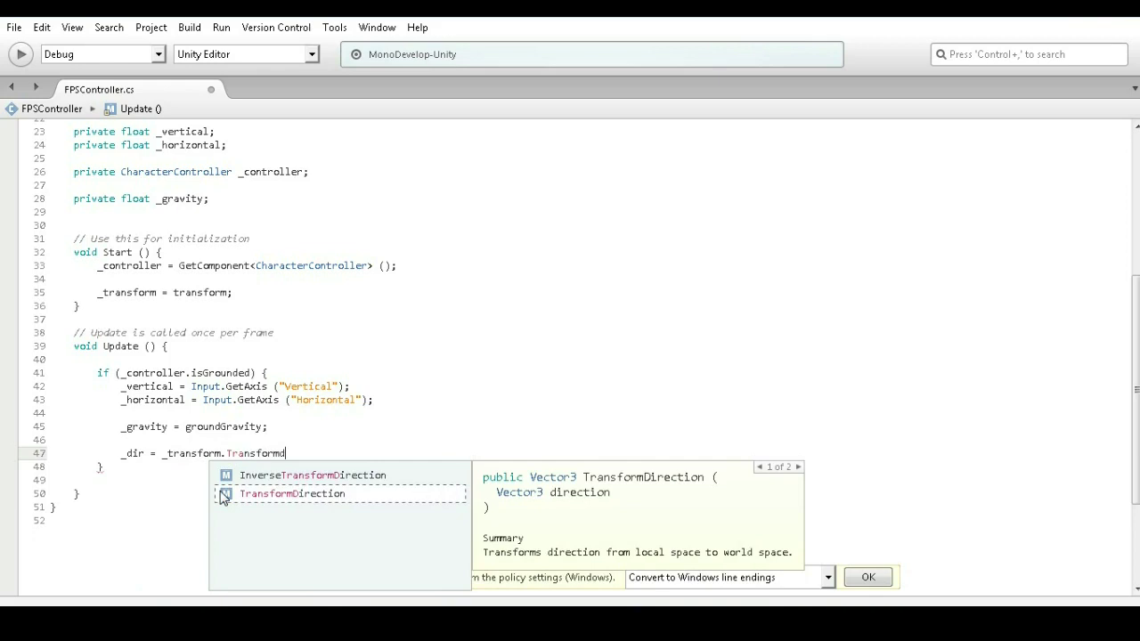
{"action": "key", "text": "Return"}
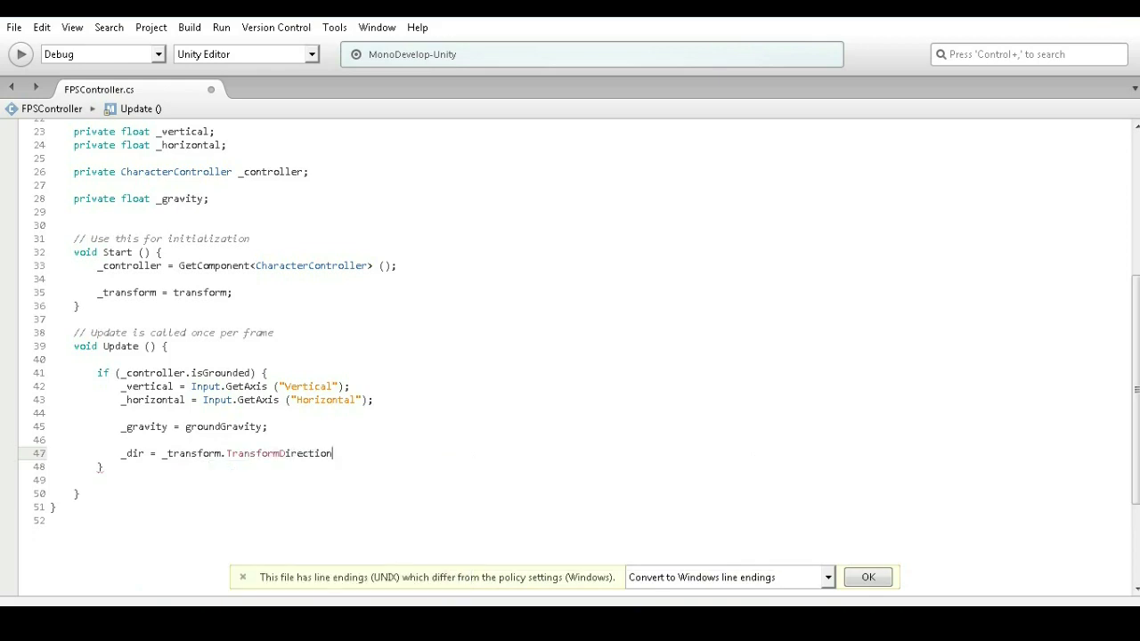
{"action": "type", "text": "("}
{"action": "left_click", "coordinate": [359, 450]}
{"action": "type", "text": "_h"}
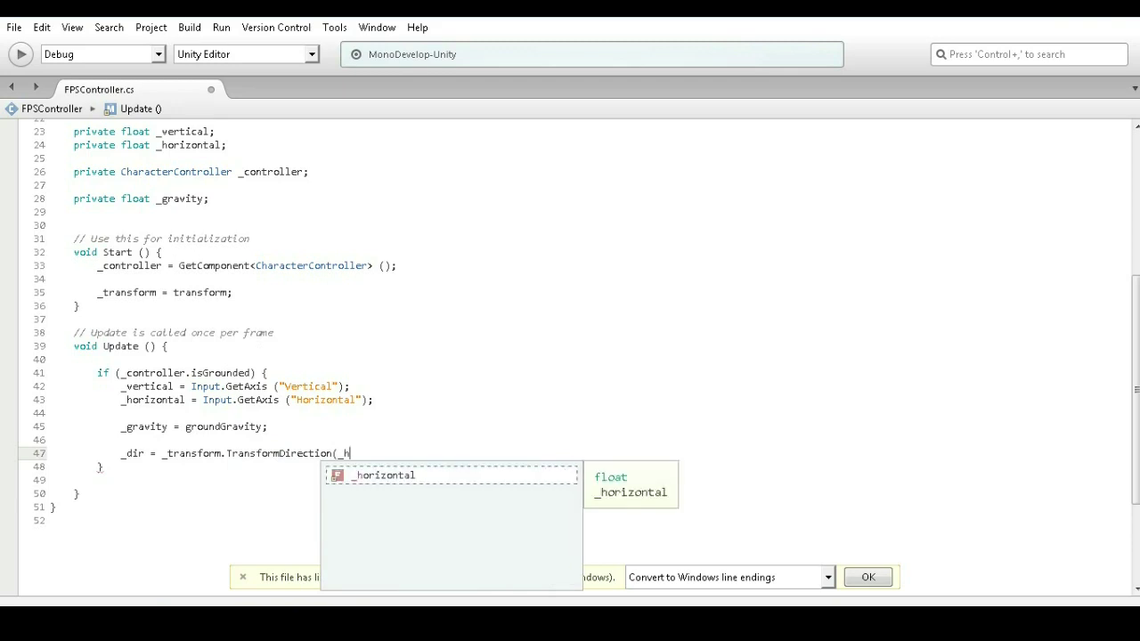
{"action": "key", "text": "Return"}
{"action": "type", "text": ",0.0"}
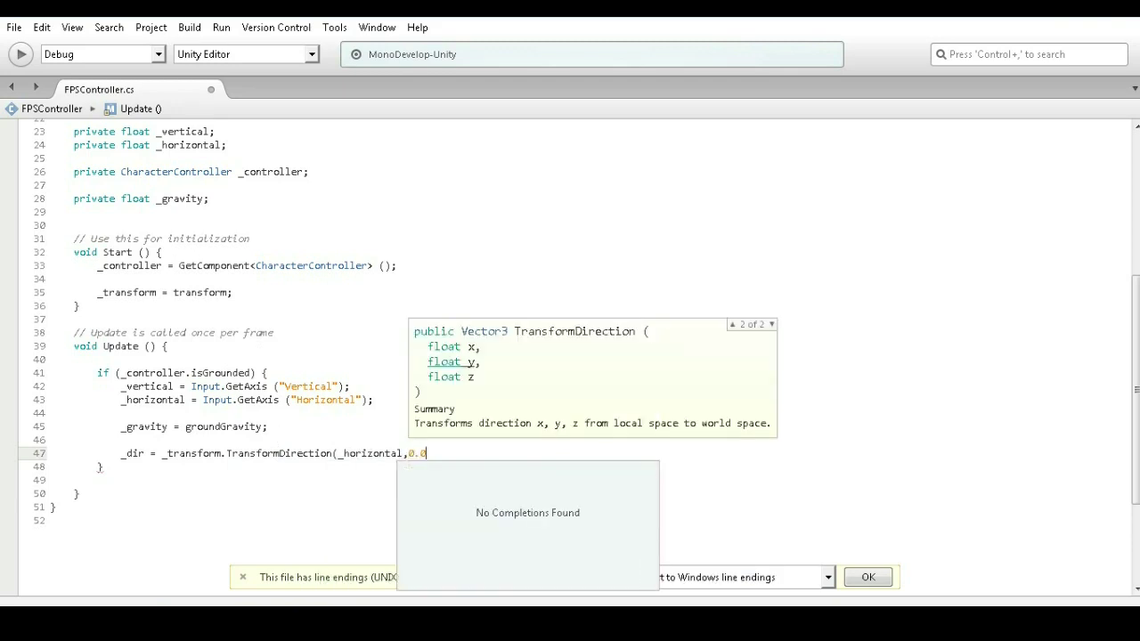
{"action": "type", "text": "f,ve"}
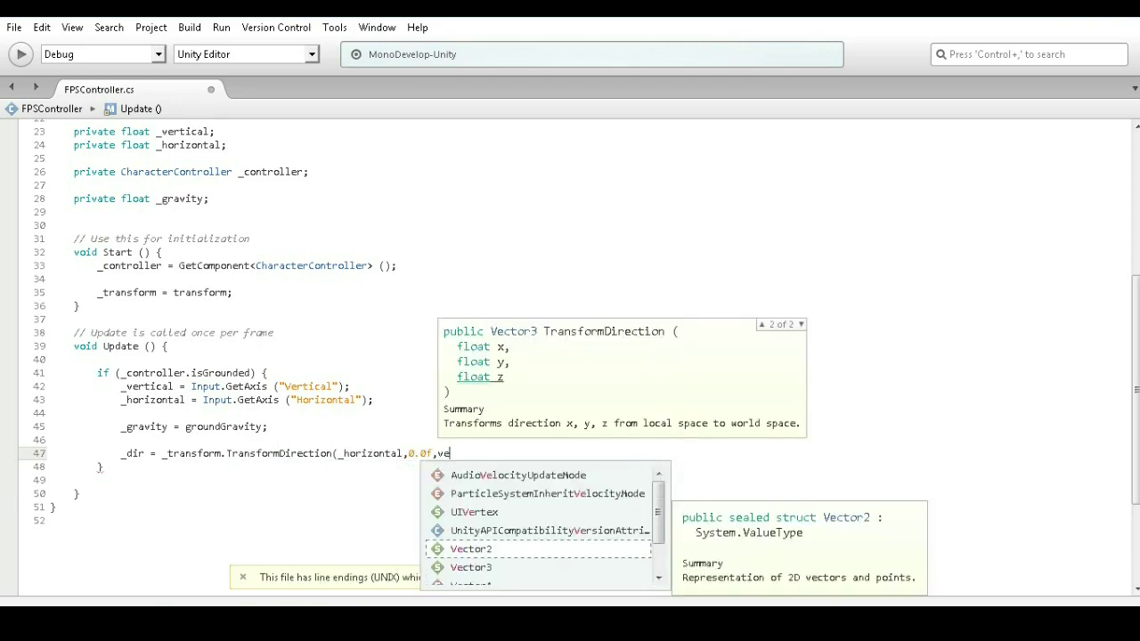
{"action": "key", "text": "BackSpace"}
{"action": "key", "text": "BackSpace"}
{"action": "type", "text": "_v"}
{"action": "key", "text": "Return"}
{"action": "type", "text": ");"}
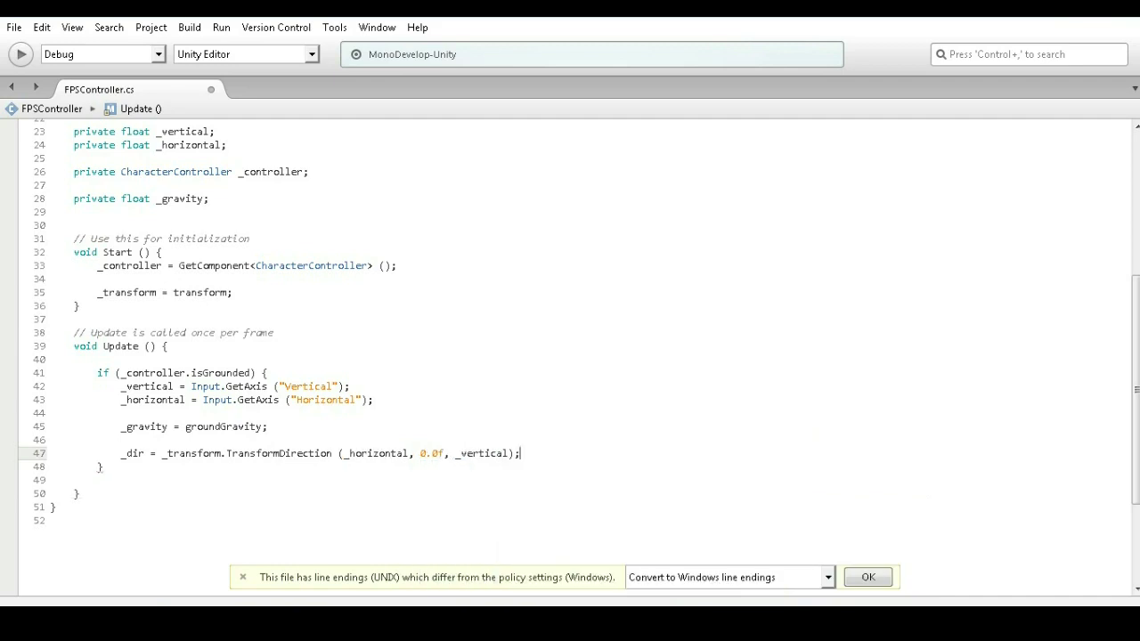
- Add '_dir *= speedMove;' on the line below, followed by blank lines
{"action": "key", "text": "Return"}
{"action": "type", "text": "_d"}
{"action": "key", "text": "Return"}
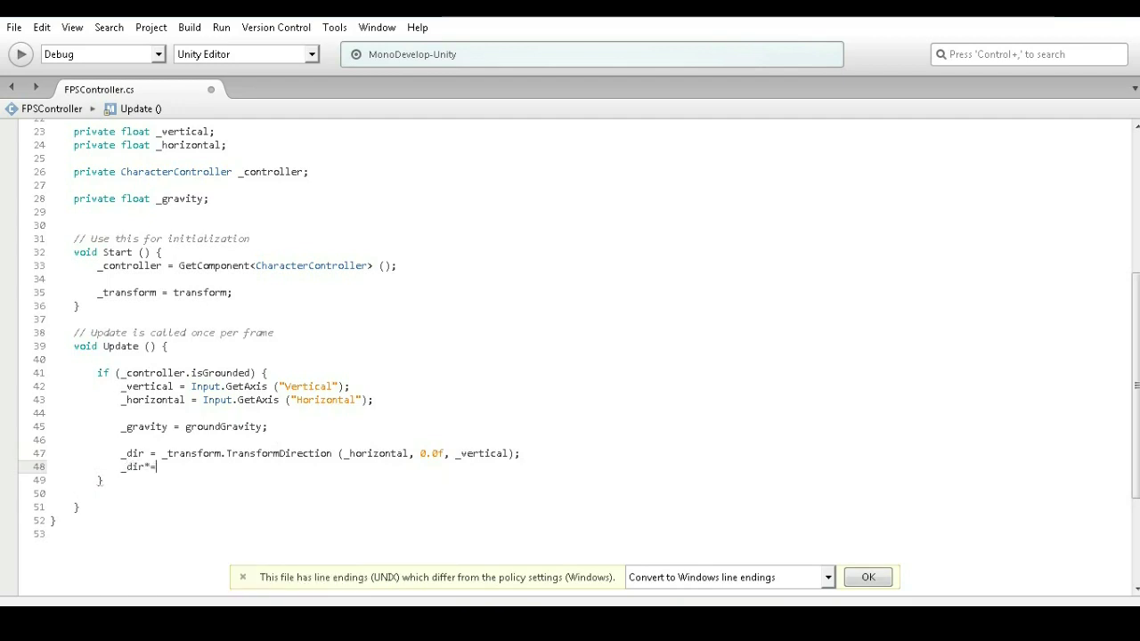
{"action": "type", "text": "=spe"}
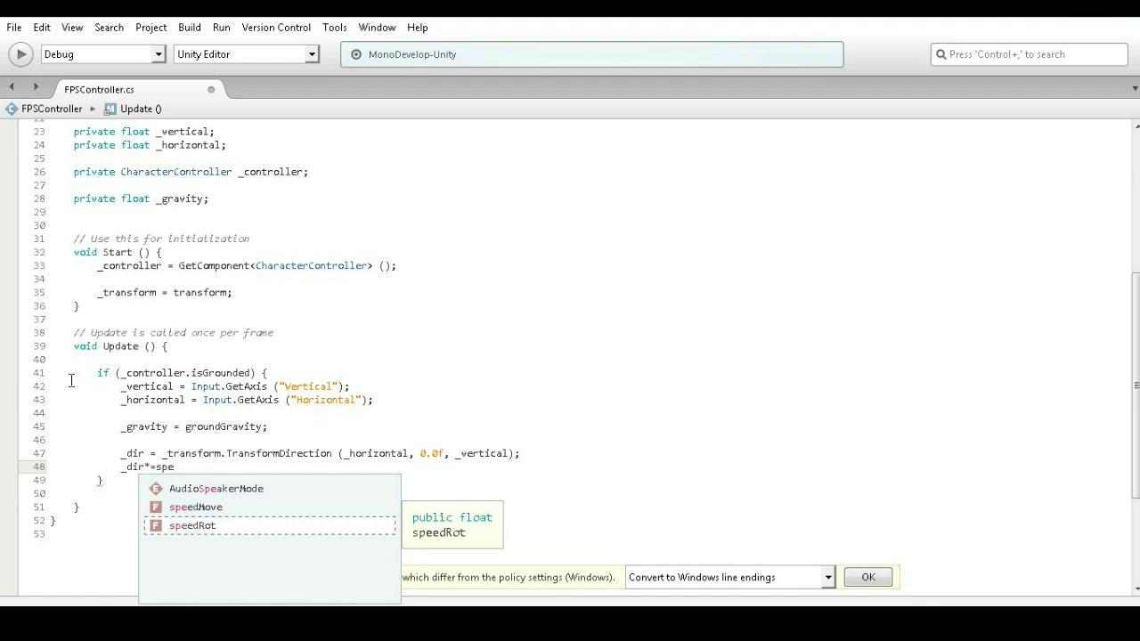
{"action": "double_click", "coordinate": [193, 507]}
{"action": "type", "text": ";"}
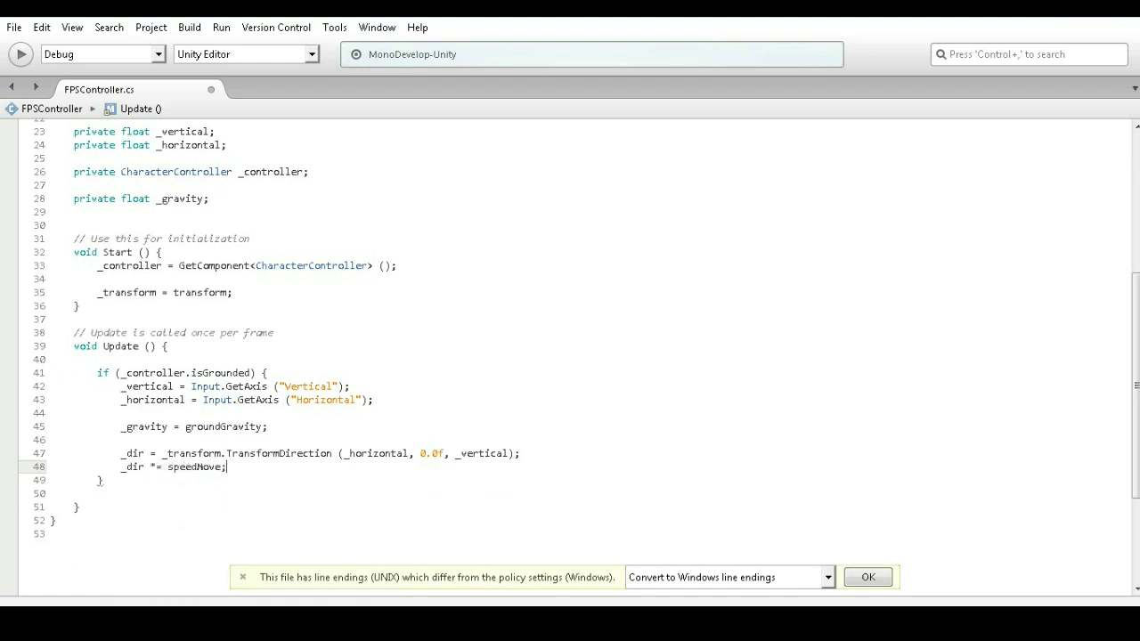
{"action": "key", "text": "Return"}
{"action": "key", "text": "Return"}
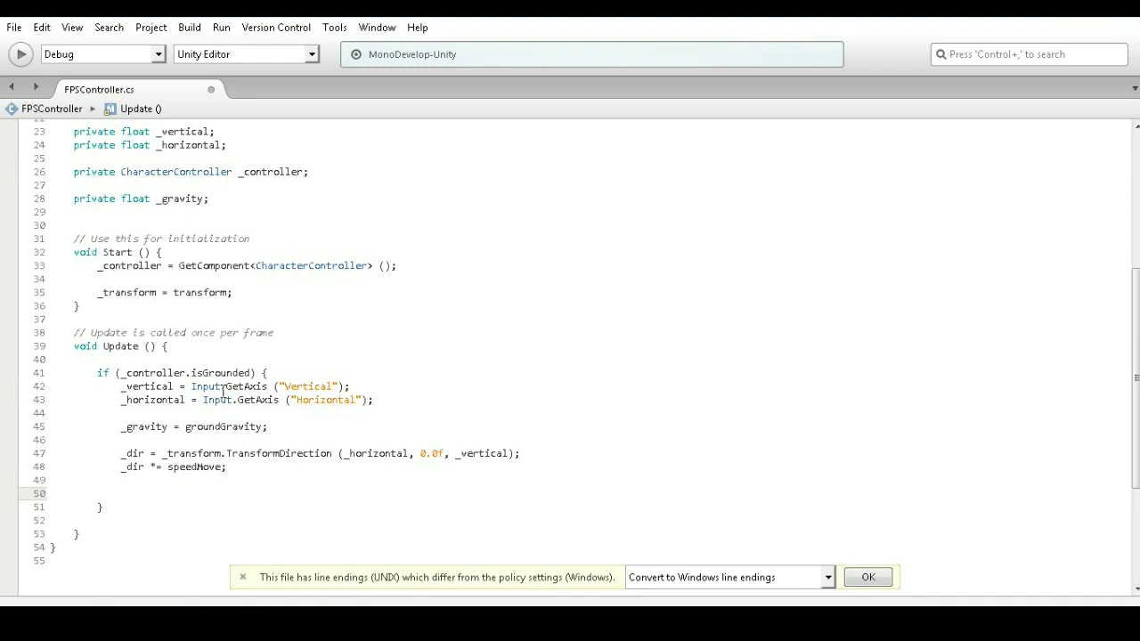
- Add an if (Input.GetButtonUp("Jump")) block inside the grounded branch
{"action": "type", "text": "if("}
{"action": "type", "text": "Inpu"}
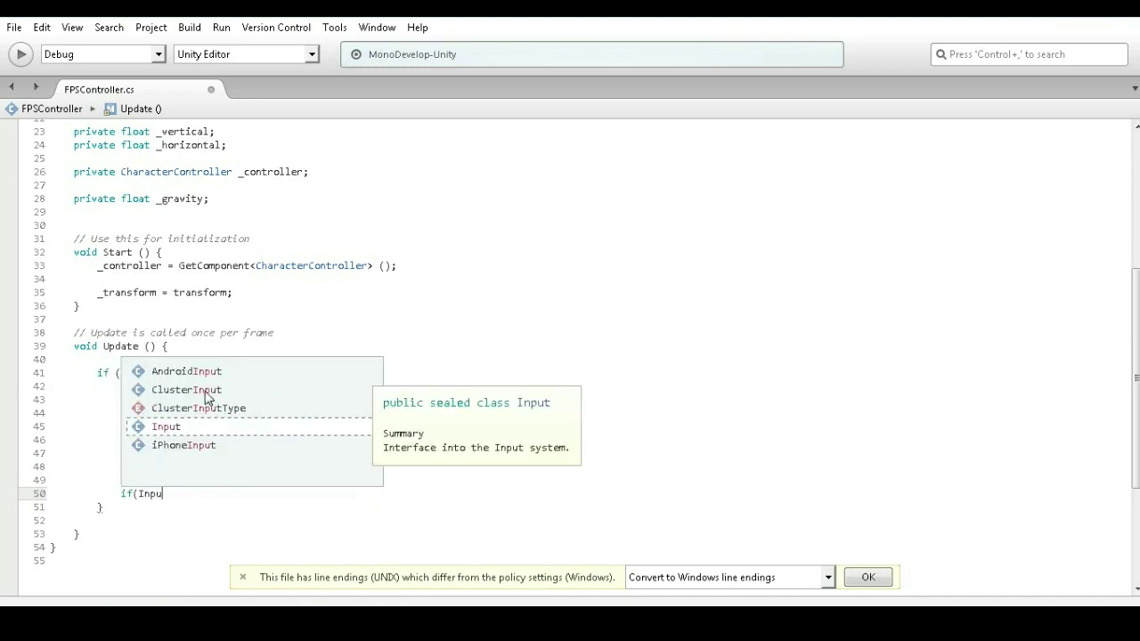
{"action": "type", "text": "t."}
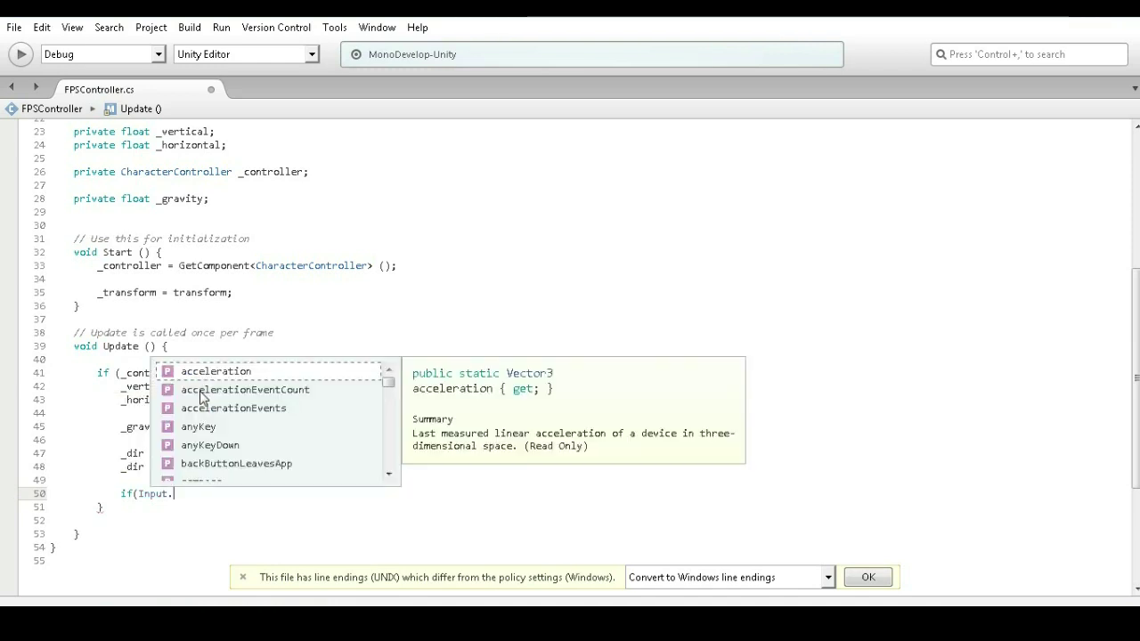
{"action": "left_click", "coordinate": [231, 496]}
{"action": "type", "text": "G"}
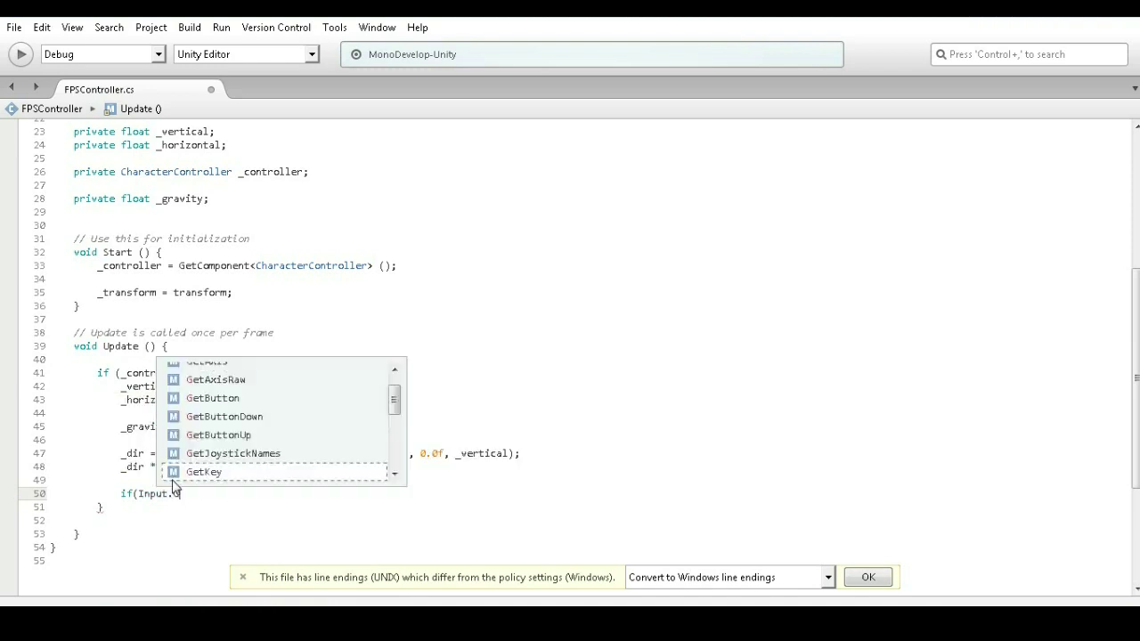
{"action": "type", "text": "etbu"}
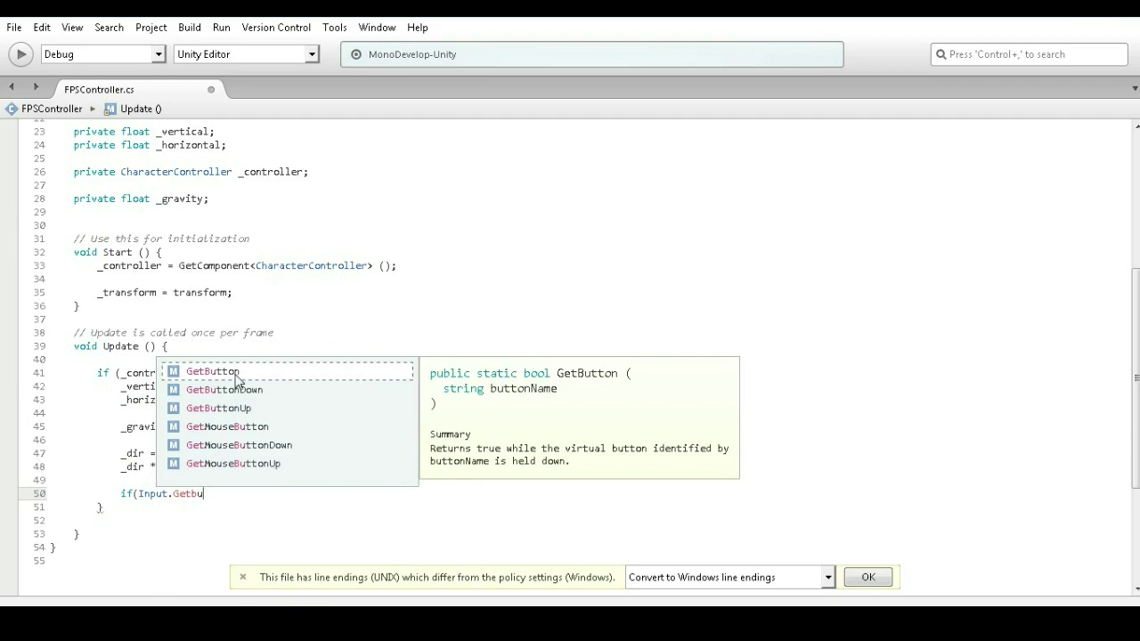
{"action": "left_click", "coordinate": [257, 408]}
{"action": "double_click", "coordinate": [257, 408]}
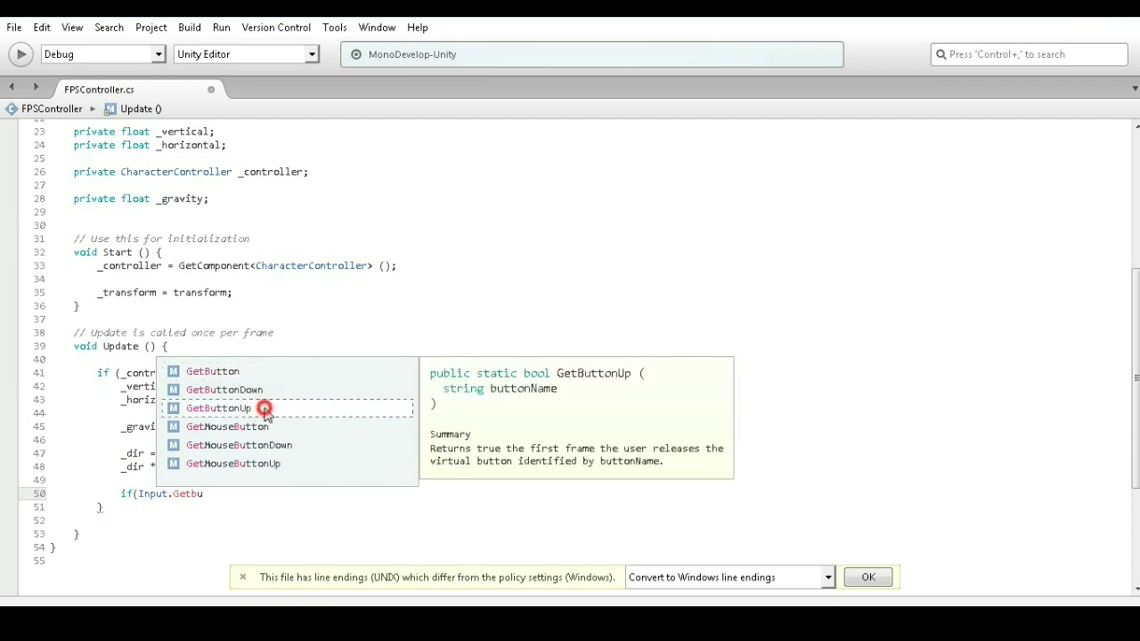
{"action": "type", "text": "("}
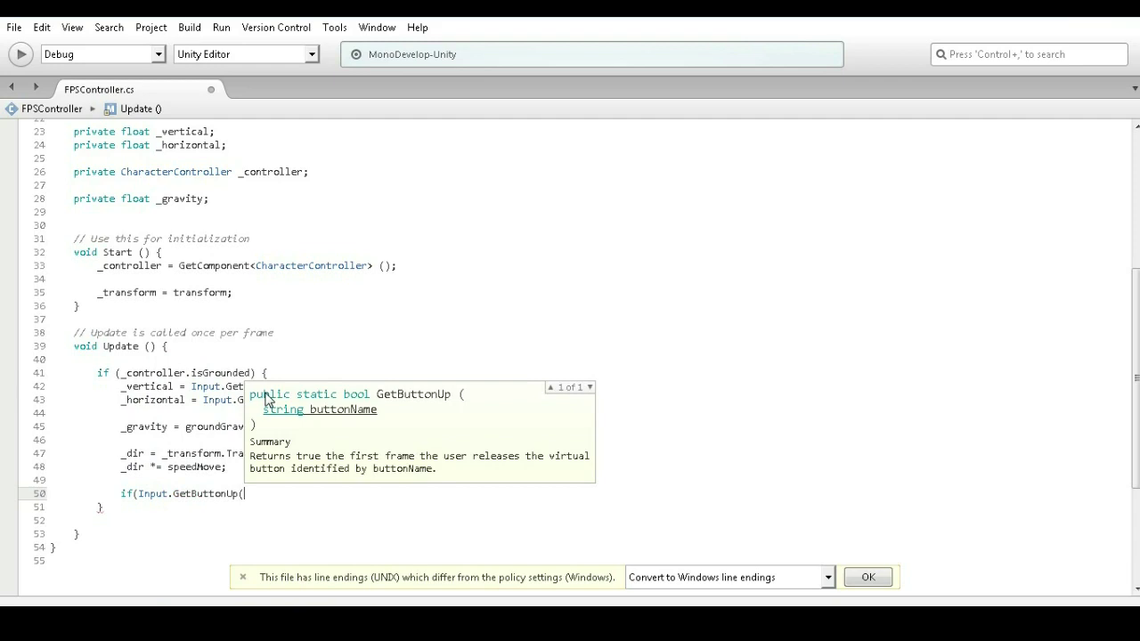
{"action": "type", "text": "\"Jump\""}
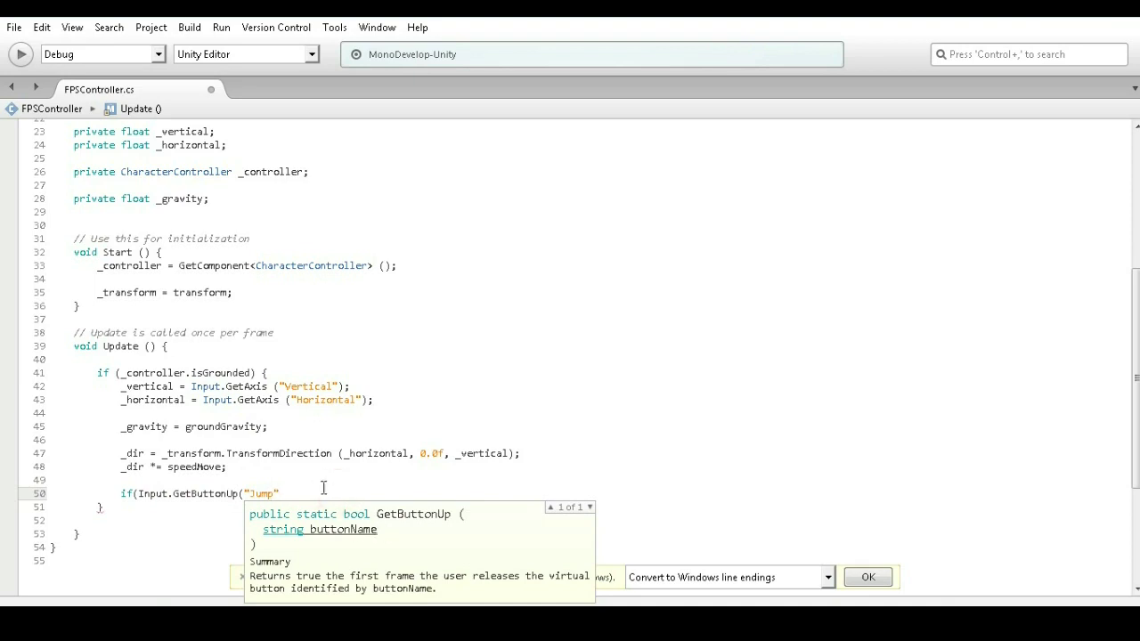
{"action": "type", "text": "))"}
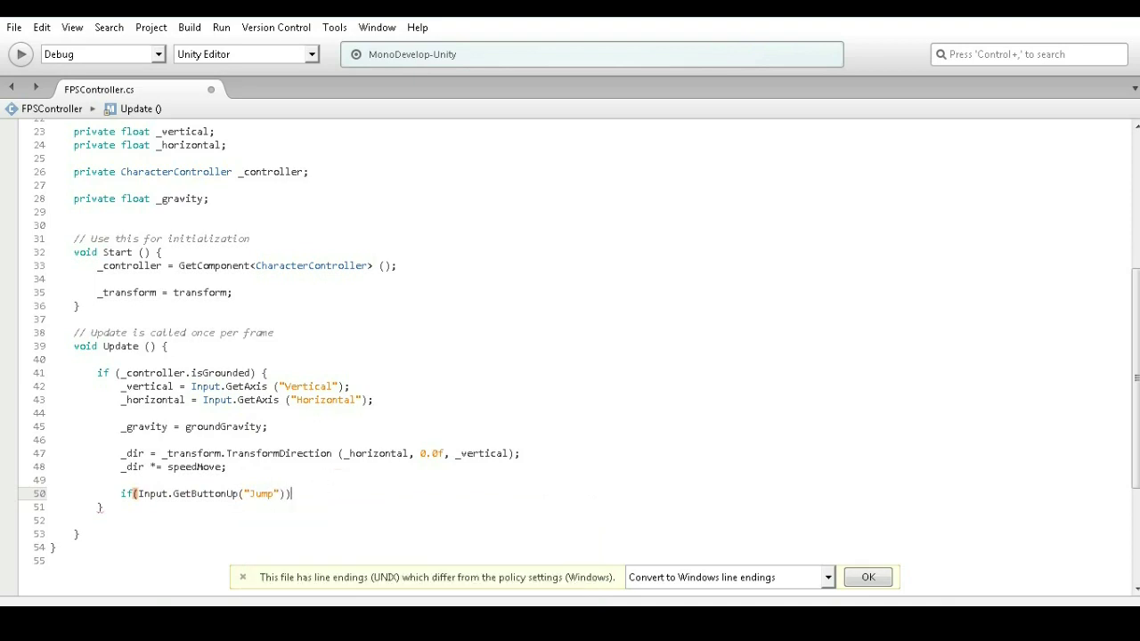
{"action": "key", "text": "ctrl+space"}
{"action": "key", "text": "Escape"}
{"action": "type", "text": "{"}
{"action": "key", "text": "Return"}
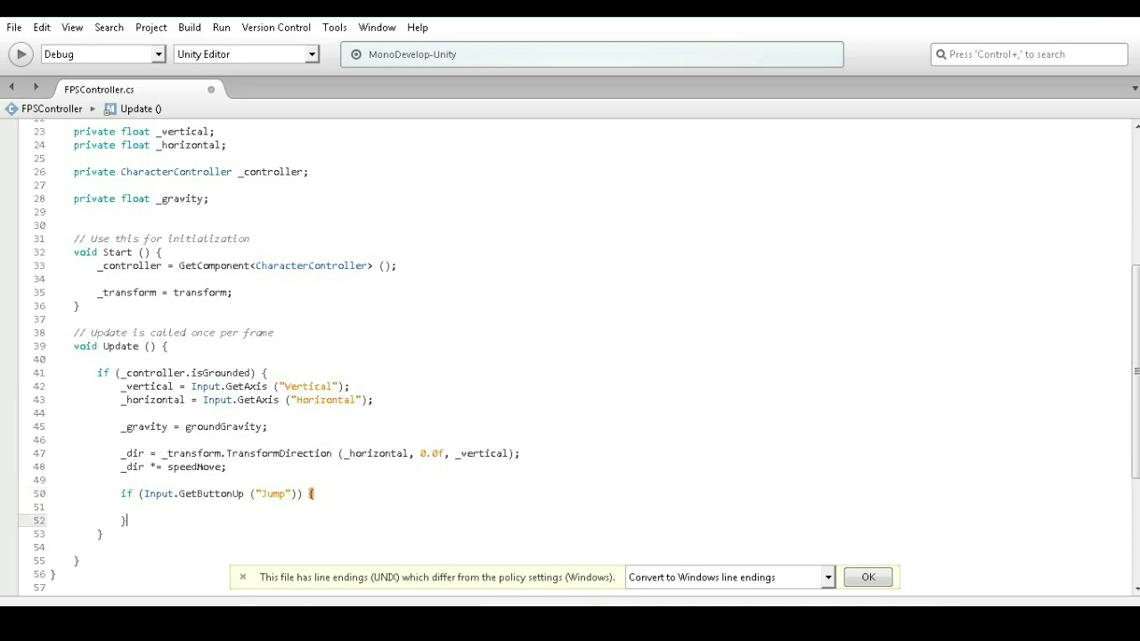
- Write '_dir.y = jump;' inside the Jump block and add blank lines after the grounded block
{"action": "scroll", "coordinate": [481, 348], "scroll_direction": "down", "scroll_amount": 3}
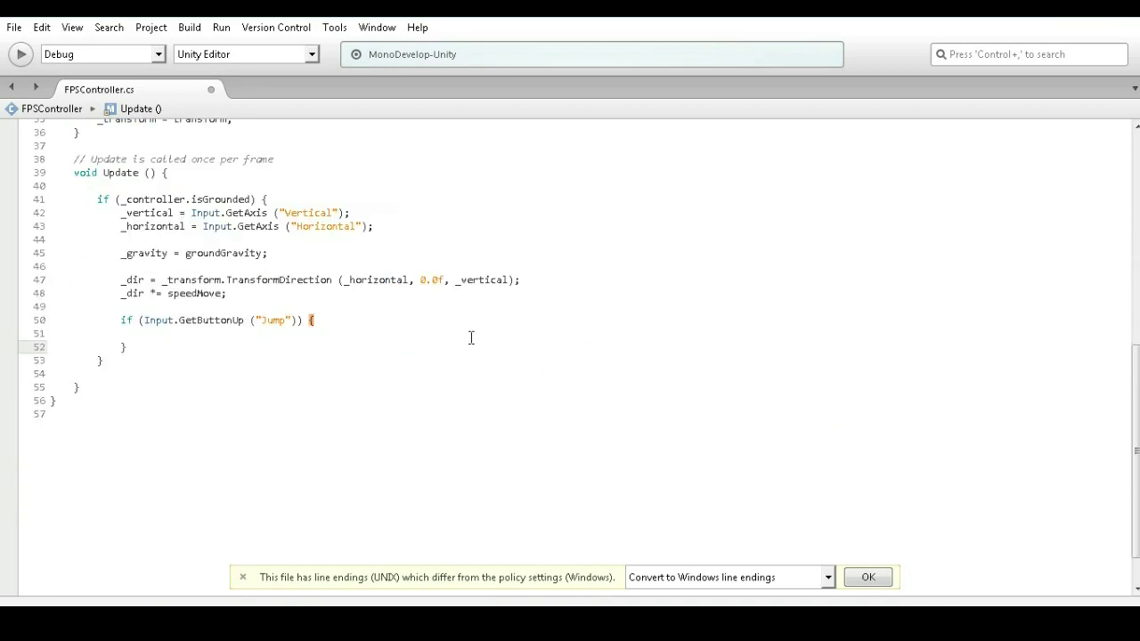
{"action": "scroll", "coordinate": [461, 319], "scroll_direction": "up", "scroll_amount": 1}
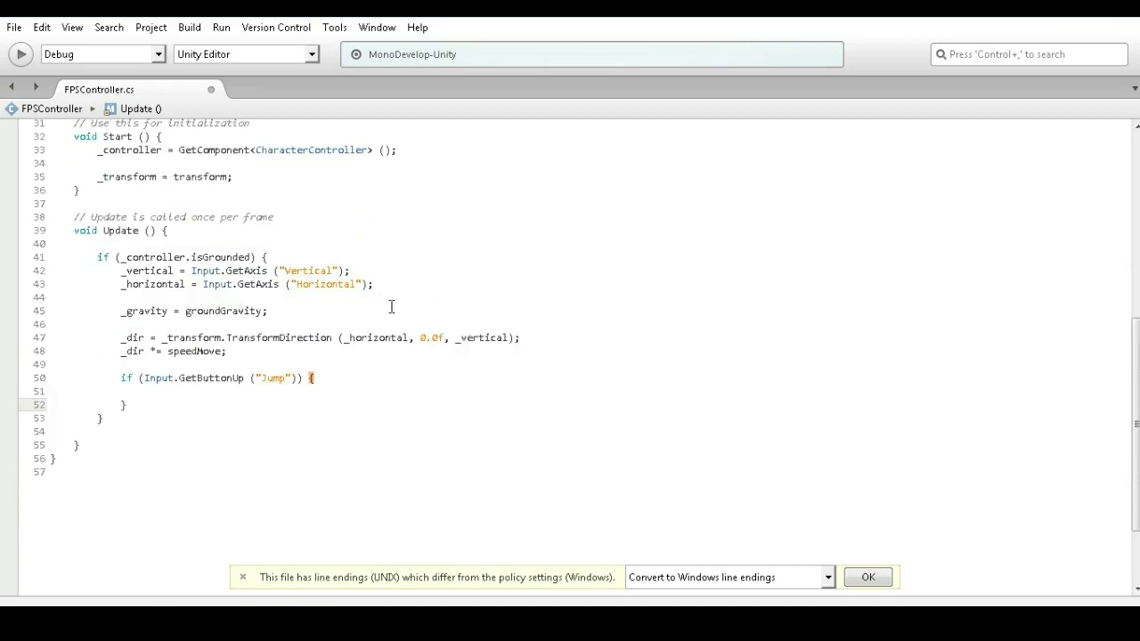
{"action": "left_click", "coordinate": [148, 392]}
{"action": "type", "text": "_dir"}
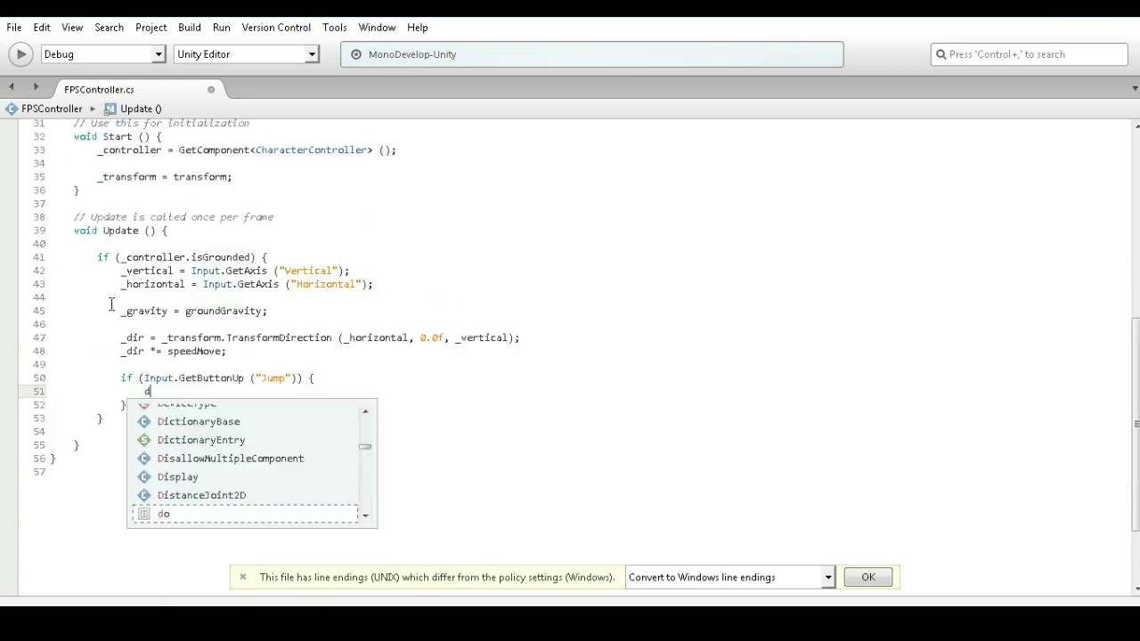
{"action": "type", "text": "."}
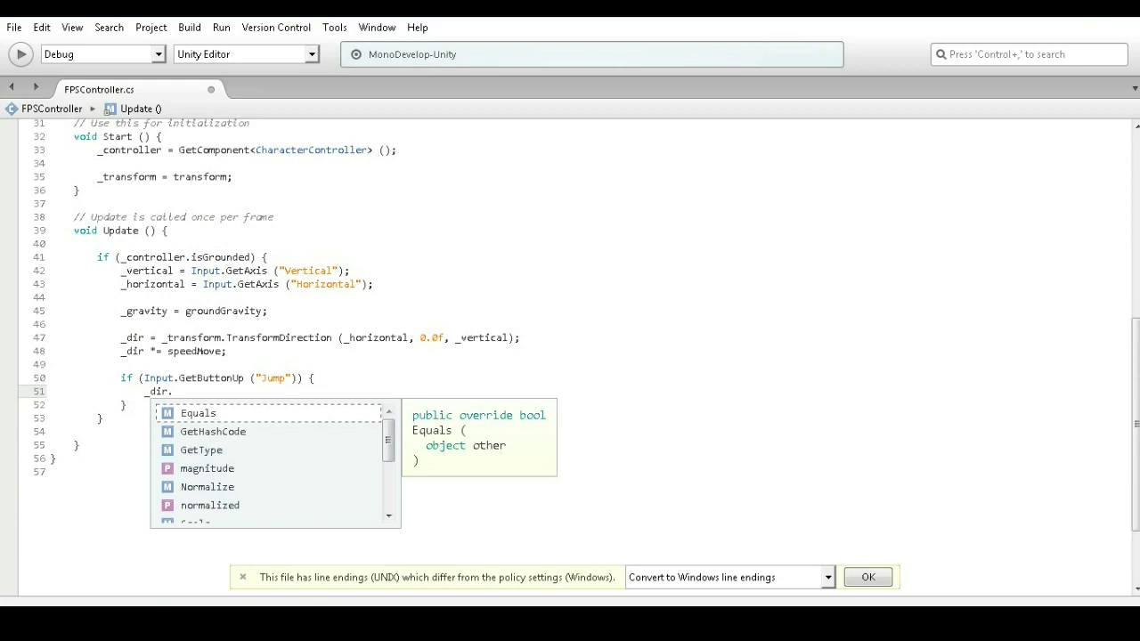
{"action": "type", "text": "y = "}
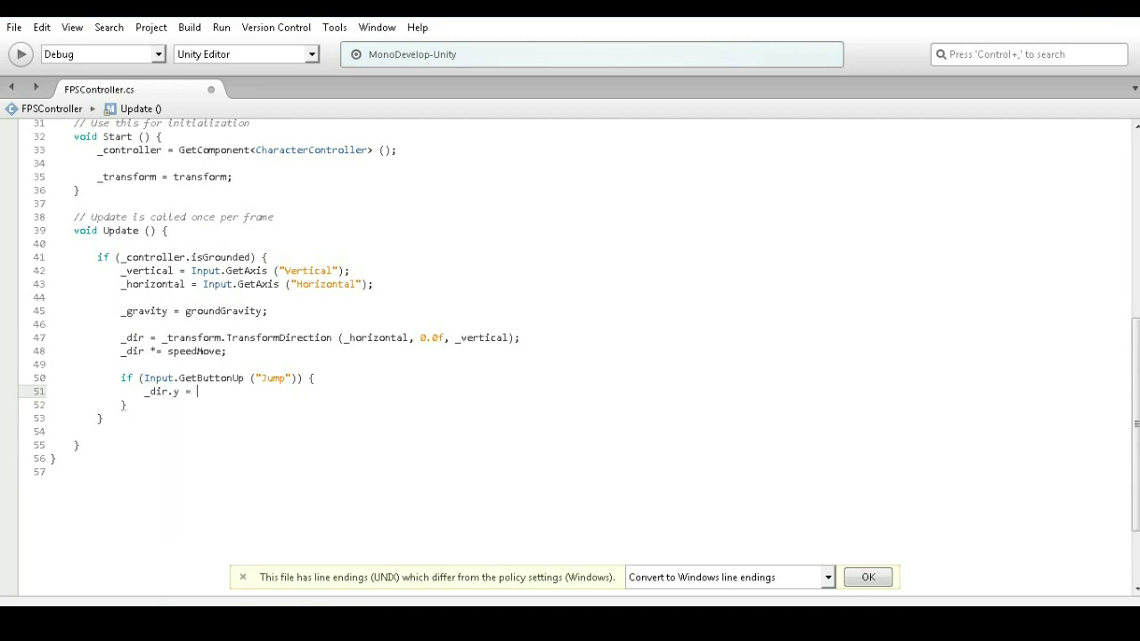
{"action": "type", "text": "jump;"}
{"action": "left_click", "coordinate": [196, 409]}
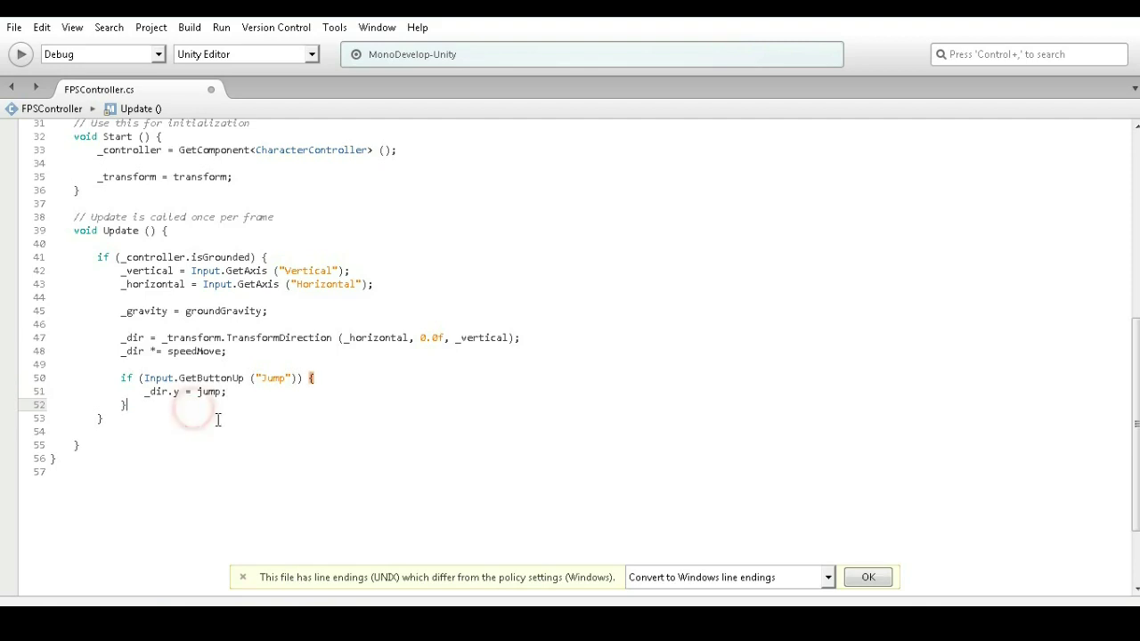
{"action": "left_click", "coordinate": [285, 262]}
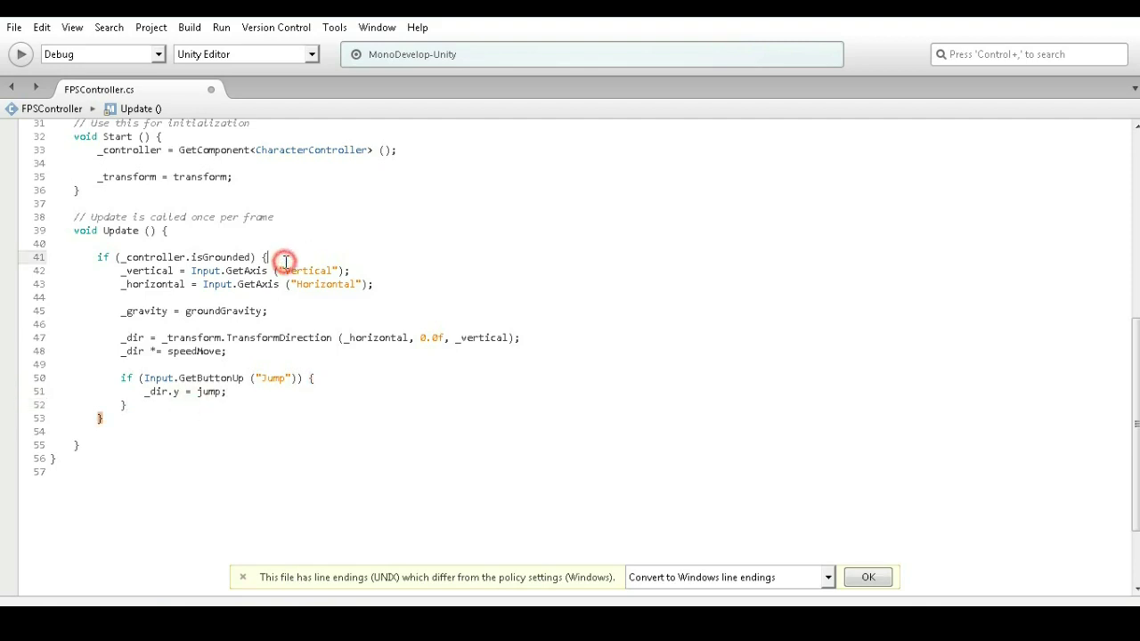
{"action": "left_click", "coordinate": [127, 414]}
{"action": "key", "text": "Return"}
{"action": "key", "text": "Return"}
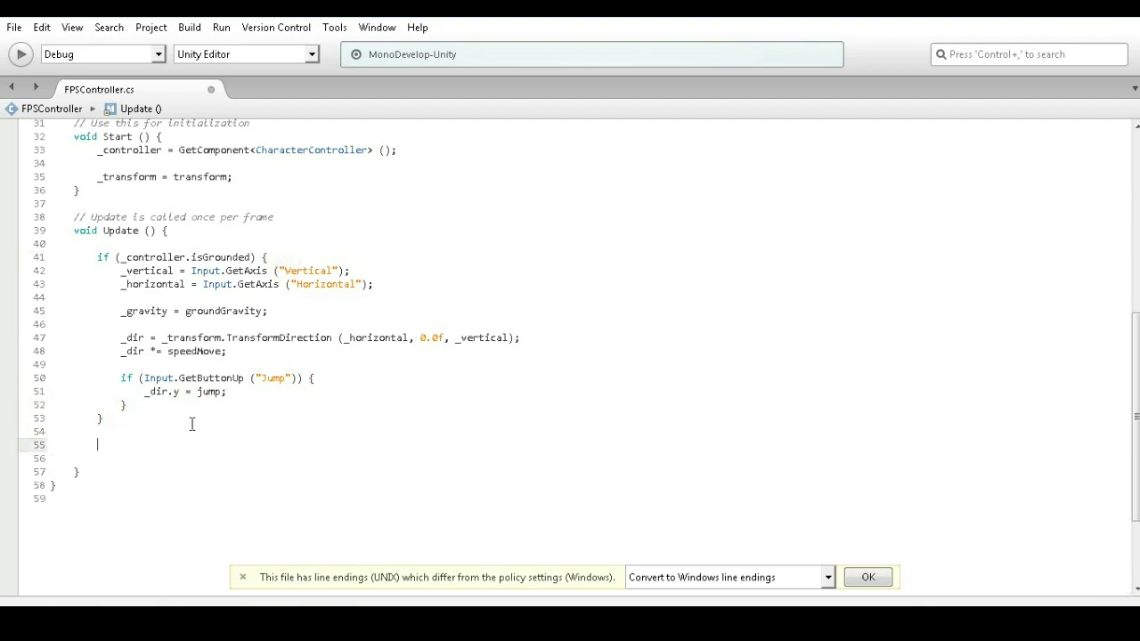
{"action": "left_click", "coordinate": [288, 258]}
- Add an else branch after the grounded block containing '_gravity = airGravity;'
{"action": "left_click", "coordinate": [121, 417]}
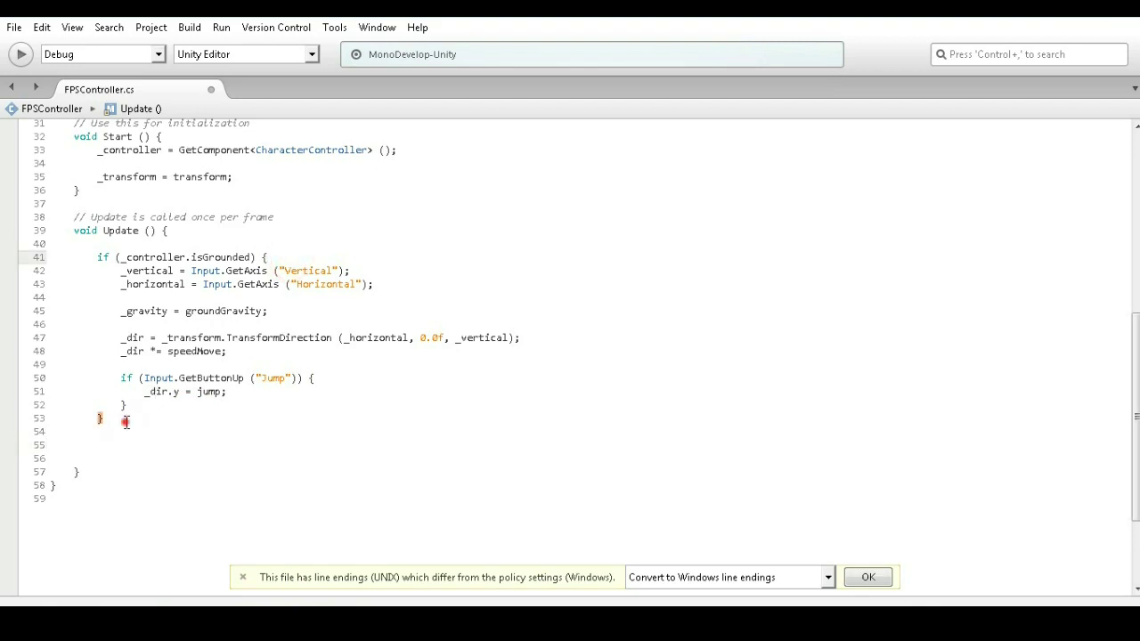
{"action": "type", "text": "else"}
{"action": "key", "text": "Return"}
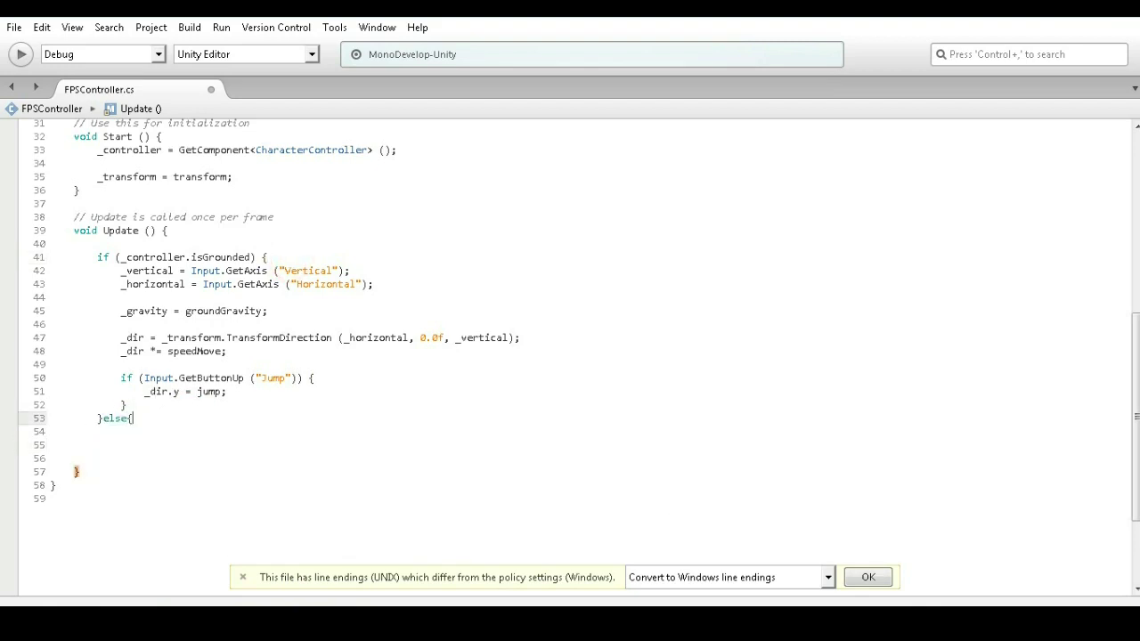
{"action": "type", "text": "{"}
{"action": "key", "text": "Return"}
{"action": "key", "text": "Return"}
{"action": "type", "text": "}"}
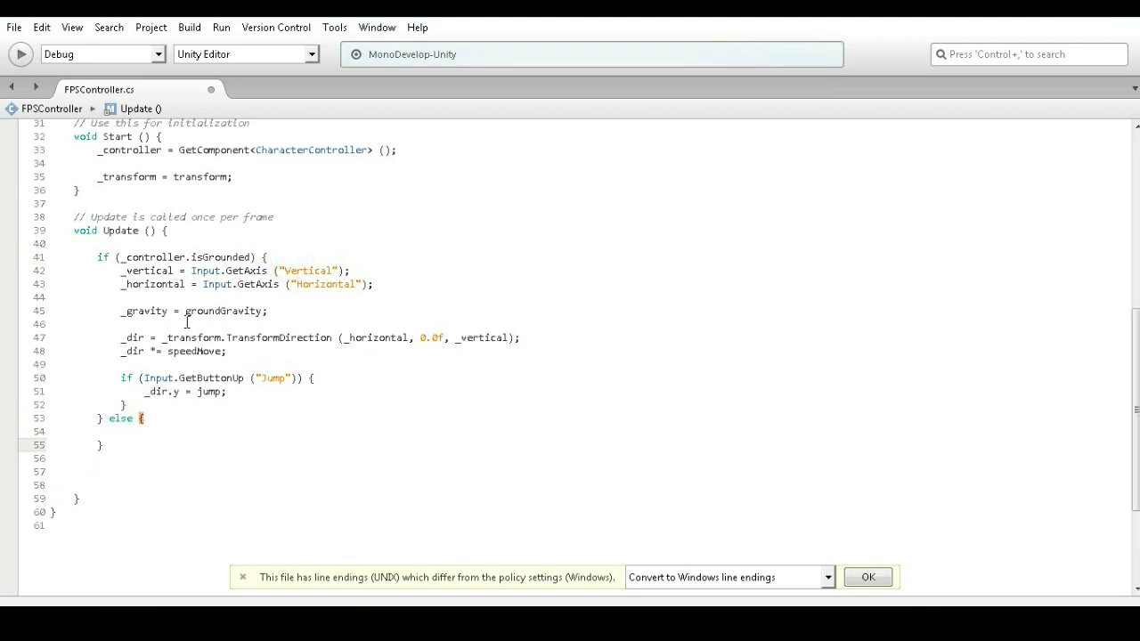
{"action": "left_click_drag", "start_coordinate": [113, 311], "coordinate": [284, 310]}
{"action": "key", "text": "ctrl+c"}
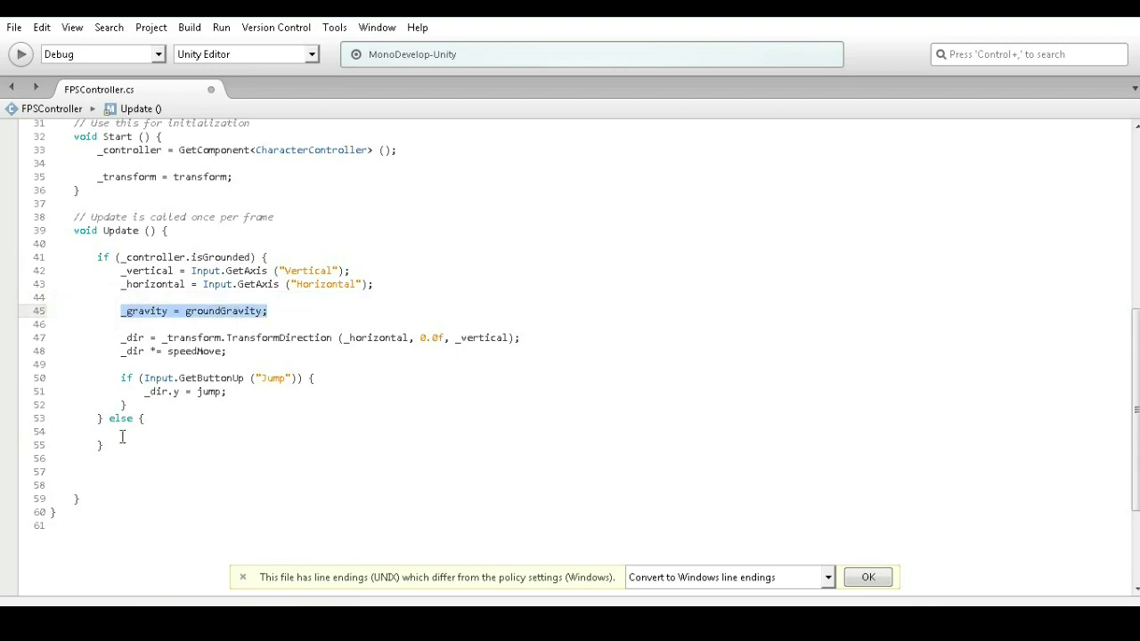
{"action": "left_click", "coordinate": [122, 436]}
{"action": "key", "text": "ctrl+v"}
{"action": "double_click", "coordinate": [218, 432]}
{"action": "type", "text": "airG"}
{"action": "key", "text": "Return"}
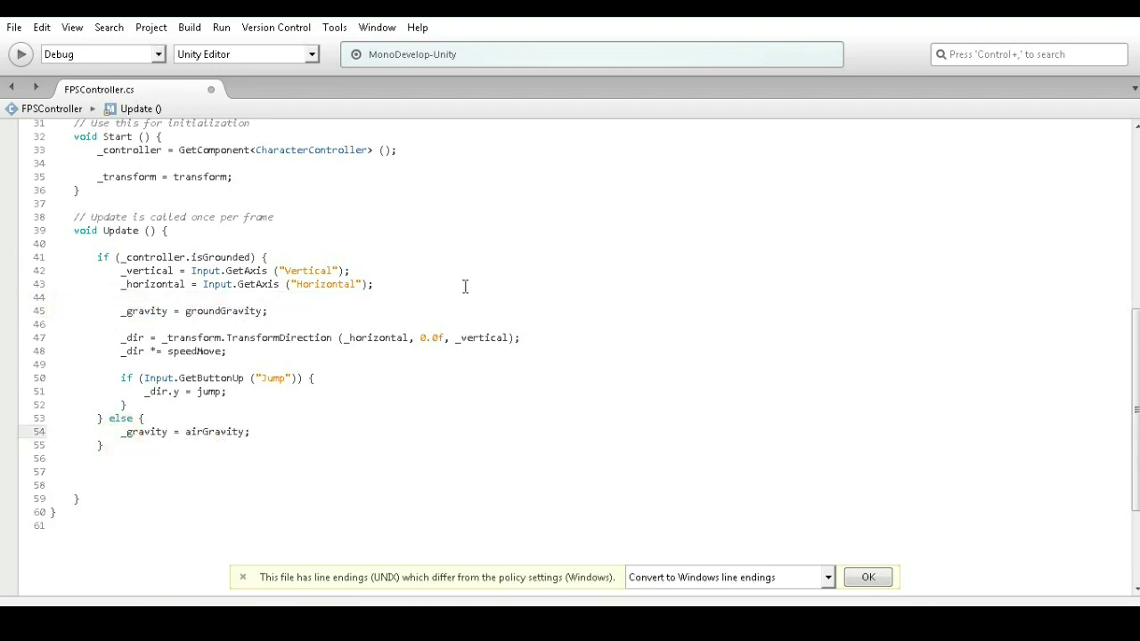
- Below the else block, add '_dir.y -= _gravity * Time.deltaTime;'
{"action": "left_click", "coordinate": [125, 461]}
{"action": "type", "text": "dir"}
{"action": "key", "text": "BackSpace"}
{"action": "key", "text": "BackSpace"}
{"action": "key", "text": "BackSpace"}
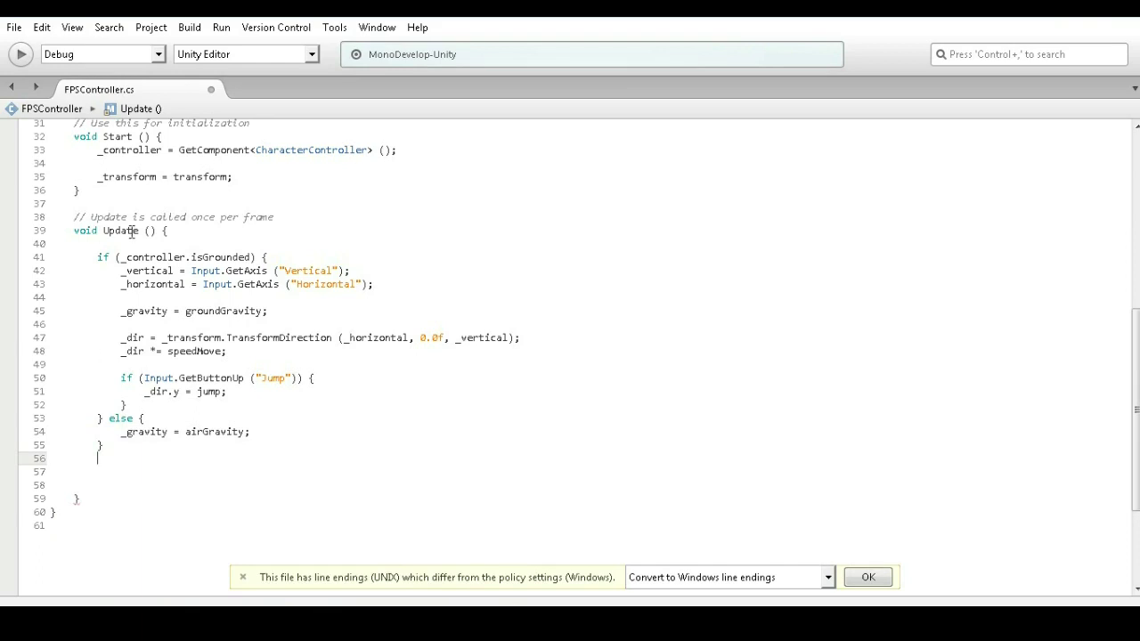
{"action": "left_click", "coordinate": [298, 258]}
{"action": "left_click", "coordinate": [112, 462]}
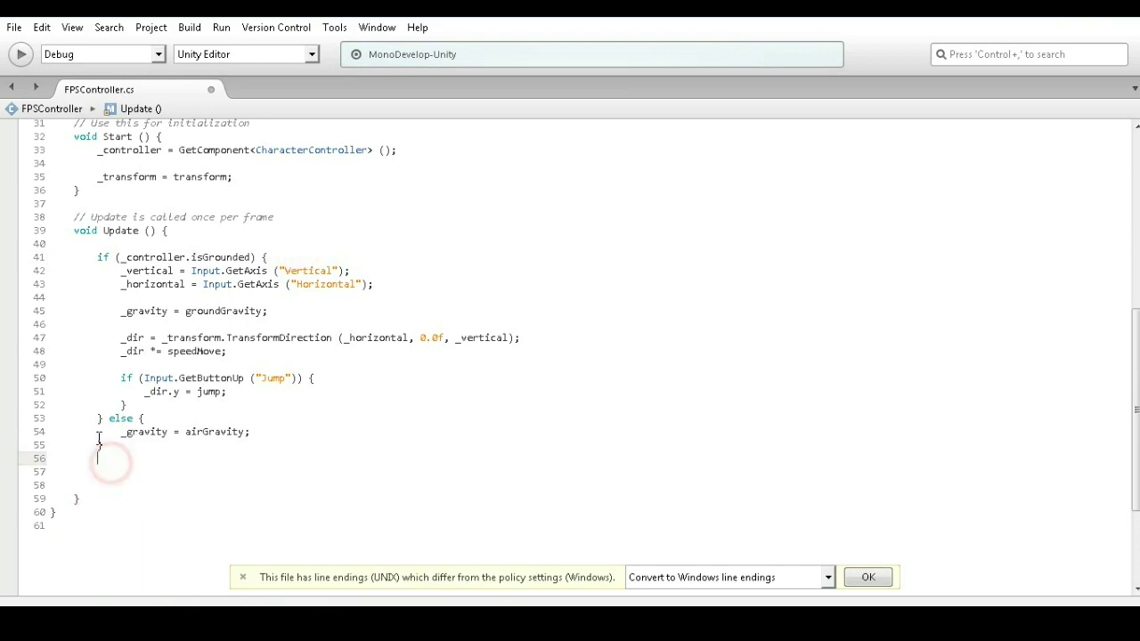
{"action": "type", "text": "_dir"}
{"action": "key", "text": "Return"}
{"action": "type", "text": ".y"}
{"action": "key", "text": "Escape"}
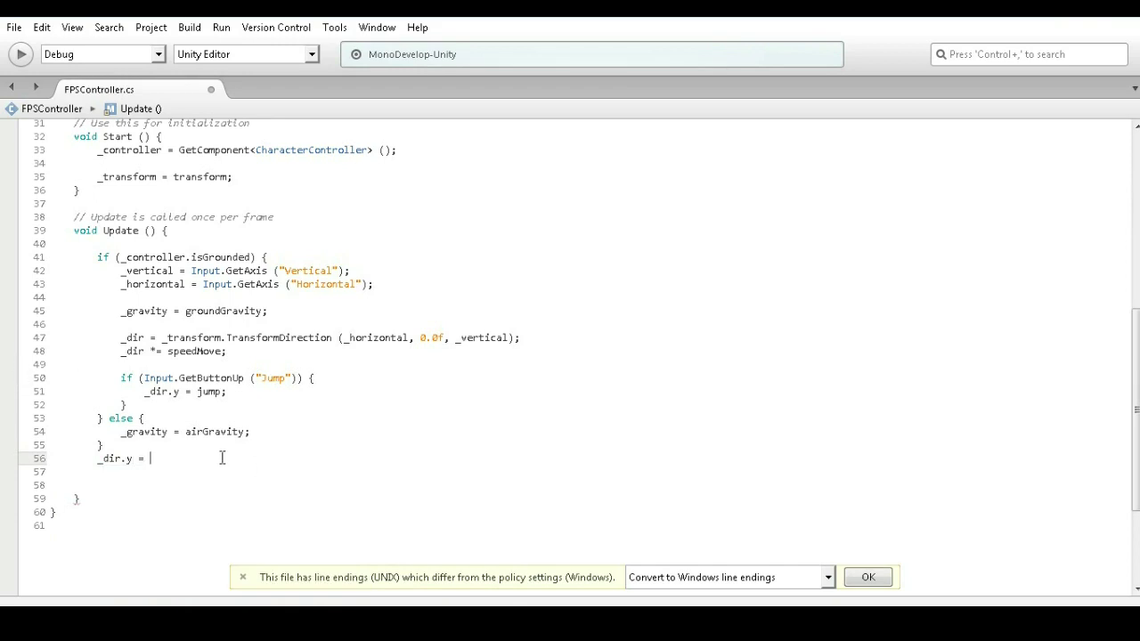
{"action": "left_click", "coordinate": [138, 456]}
{"action": "left_click", "coordinate": [234, 441]}
{"action": "left_click", "coordinate": [225, 459]}
{"action": "type", "text": "_g"}
{"action": "key", "text": "Return"}
{"action": "type", "text": "* Ti"}
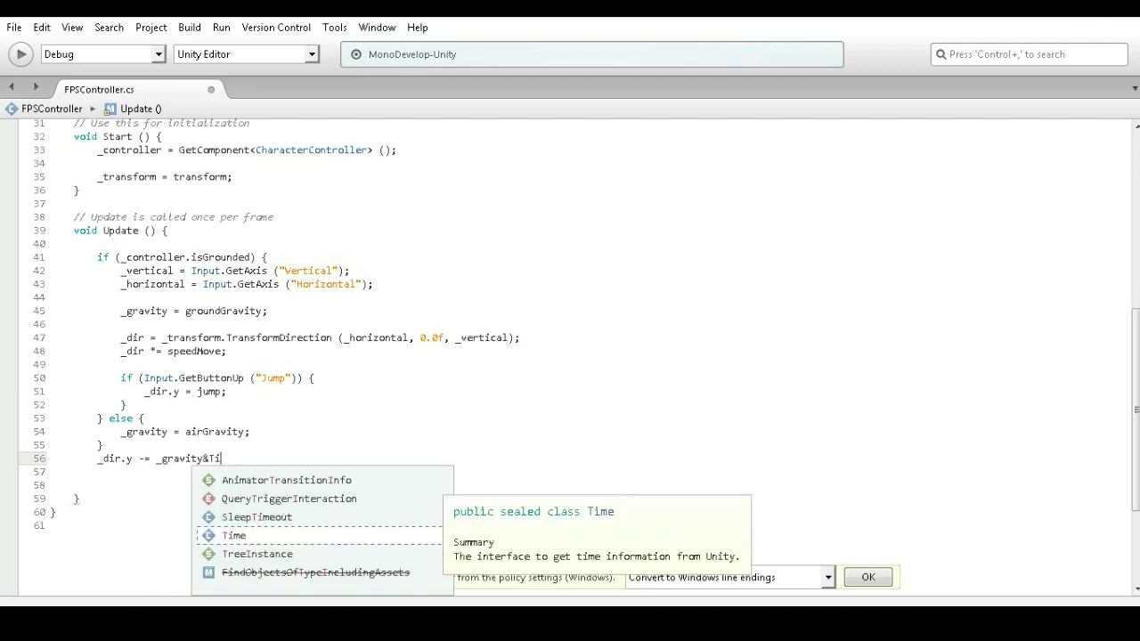
{"action": "type", "text": "me.de"}
{"action": "key", "text": "Return"}
{"action": "type", "text": ";"}
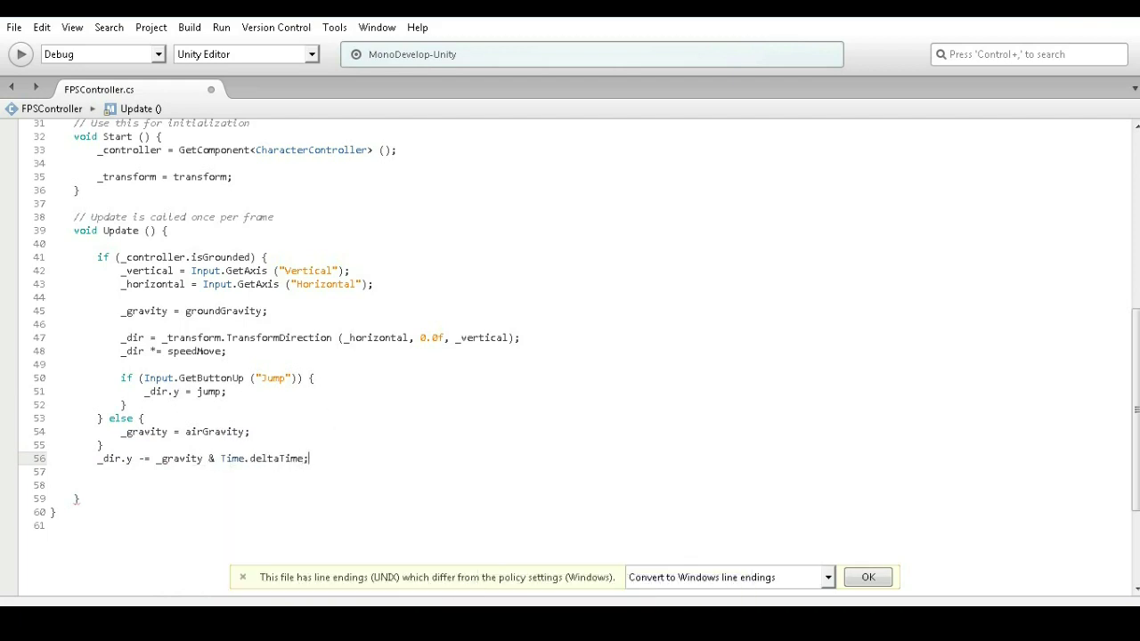
{"action": "double_click", "coordinate": [213, 459]}
{"action": "type", "text": "*"}
- On line 57, begin the call _controller.Move (_dir using autocomplete
{"action": "left_click", "coordinate": [228, 472]}
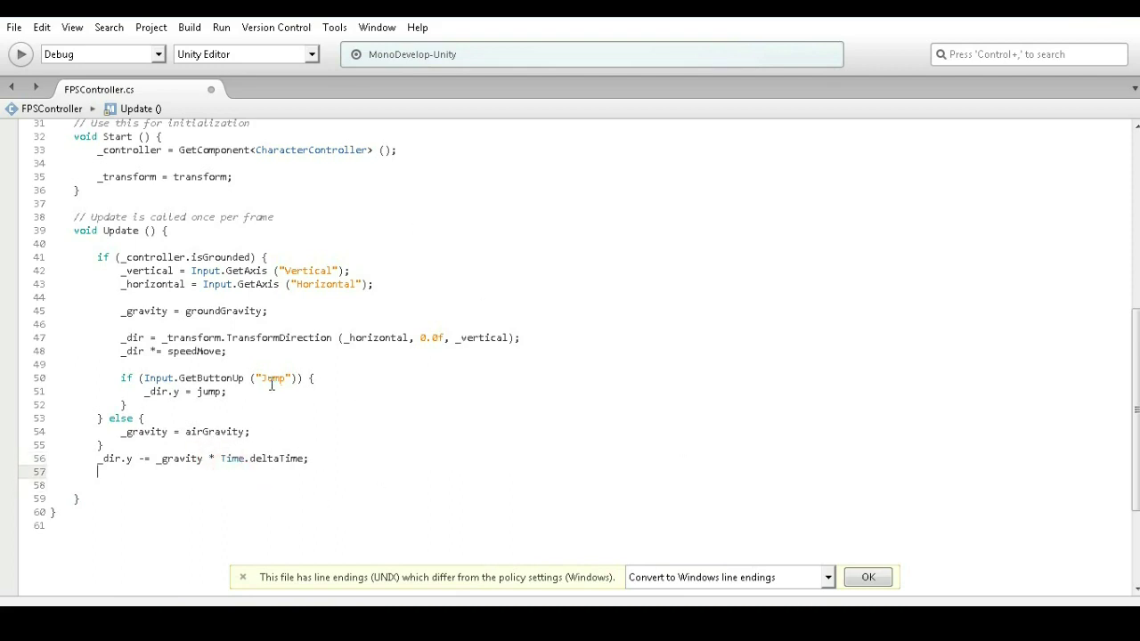
{"action": "type", "text": "_c"}
{"action": "key", "text": "Return"}
{"action": "type", "text": ".mo"}
{"action": "key", "text": "Return"}
{"action": "type", "text": "(di"}
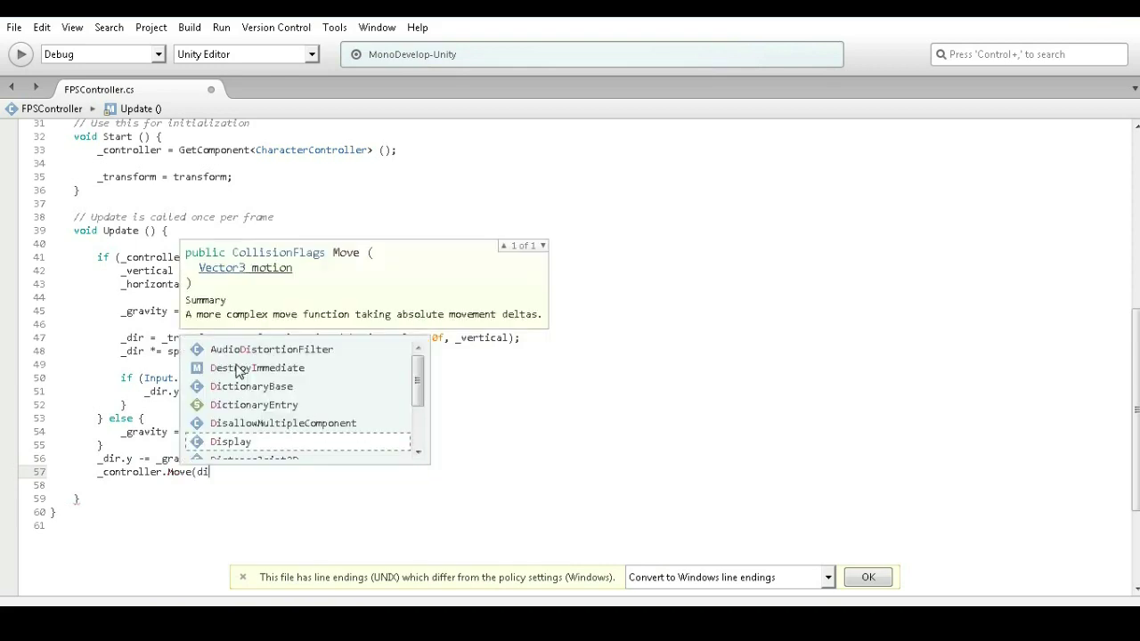
{"action": "key", "text": "BackSpace"}
{"action": "type", "text": "_dir"}
- Complete it as _controller.Move (_dir * Time.deltaTime); and jump to the _dir declaration
{"action": "key", "text": "Escape"}
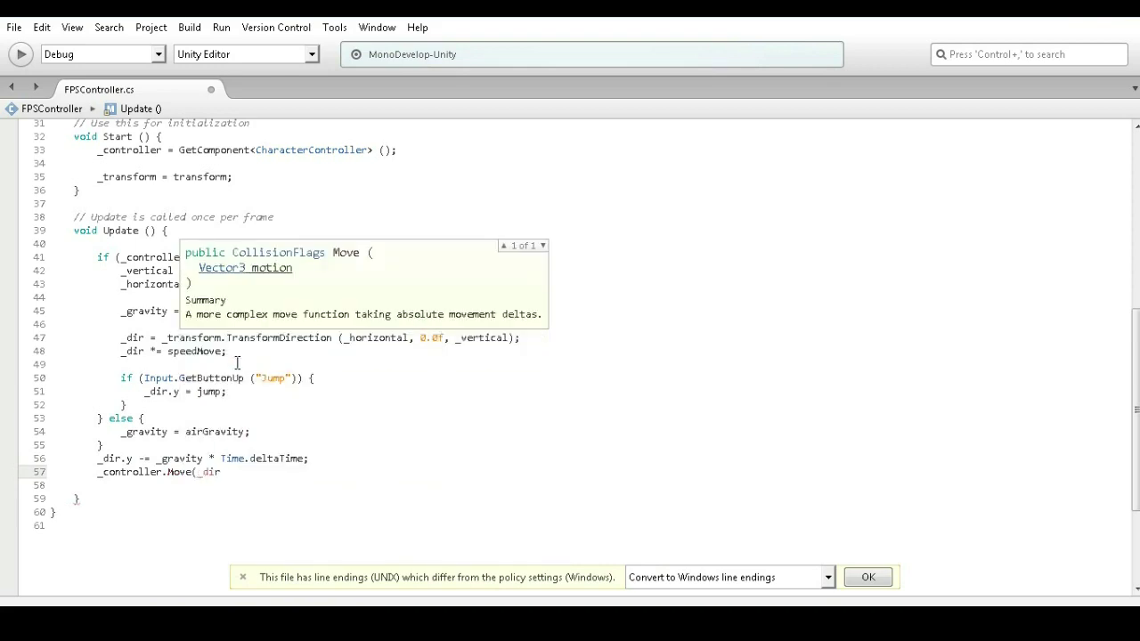
{"action": "type", "text": "*Time.de"}
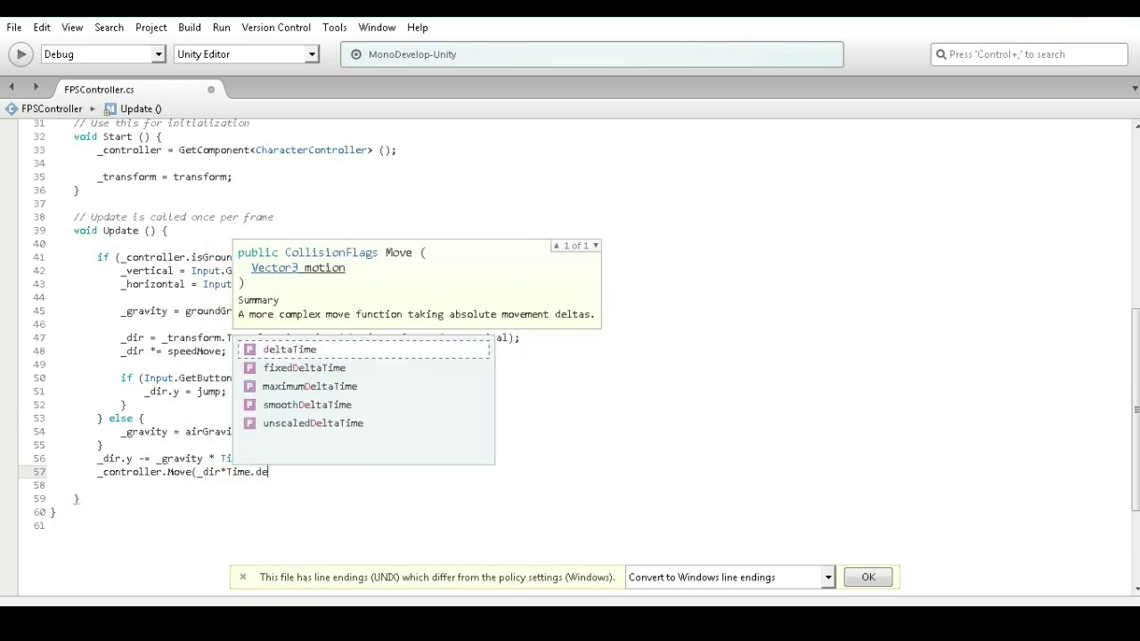
{"action": "key", "text": "Return"}
{"action": "type", "text": ");"}
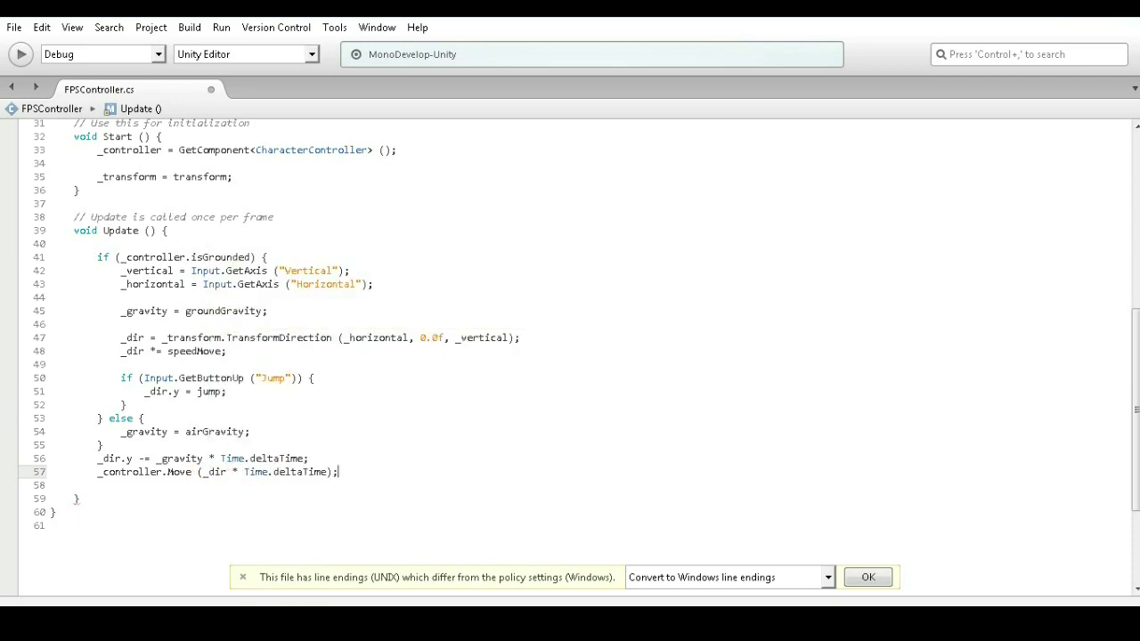
{"action": "left_click", "coordinate": [156, 458]}
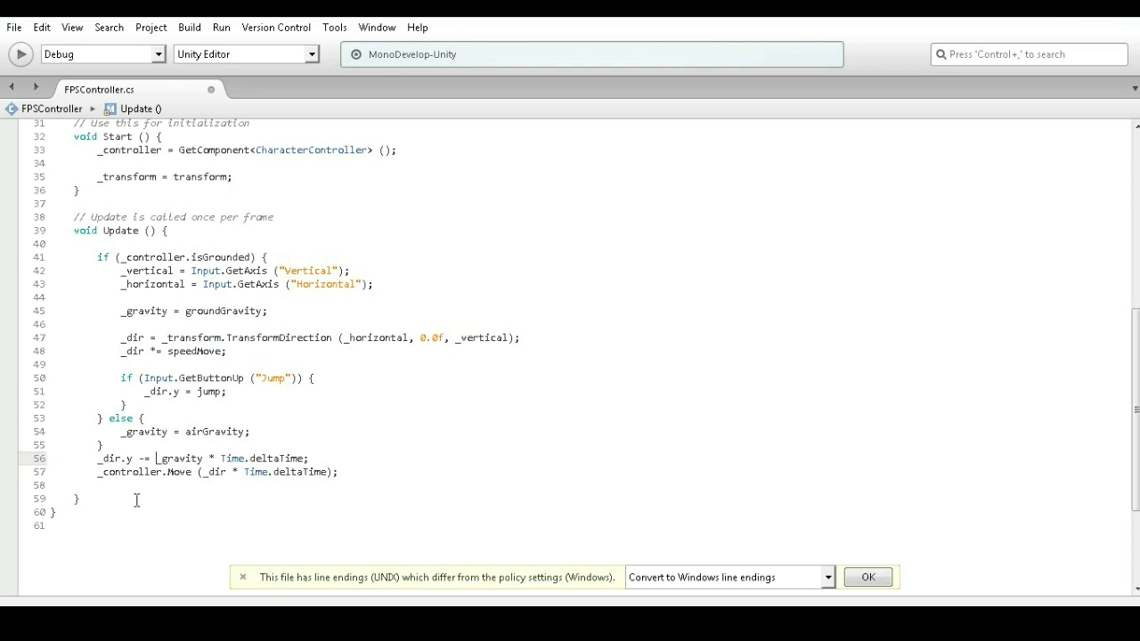
{"action": "key", "text": "F12"}
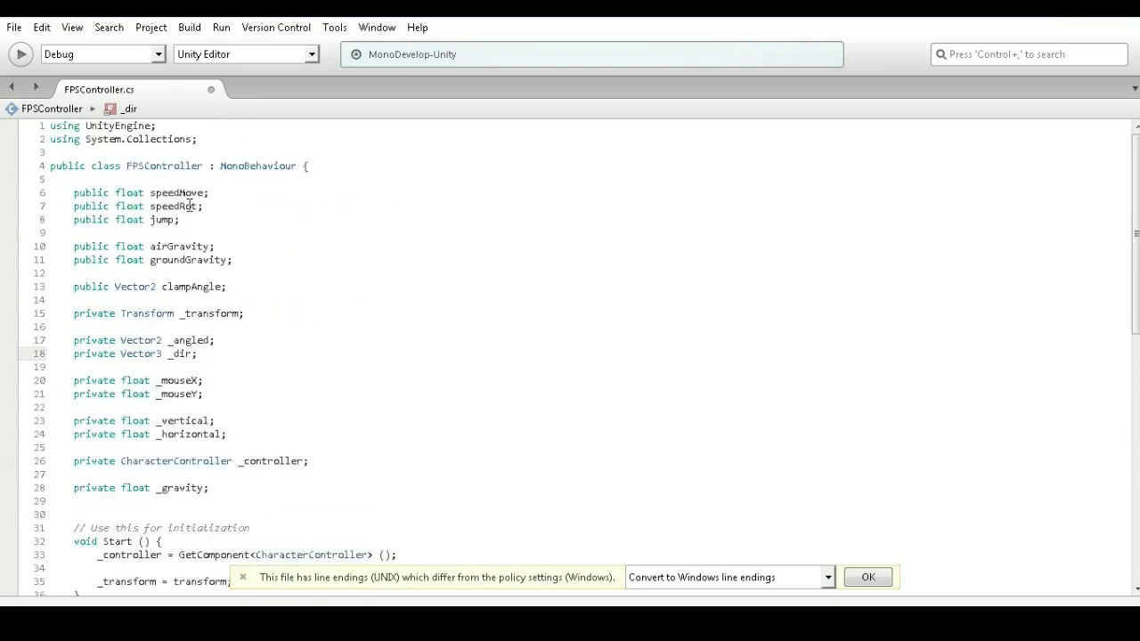
- Rename the speedRot field on line 7 to sensivity, then review the Update code
{"action": "left_click", "coordinate": [189, 205]}
{"action": "type", "text": "se"}
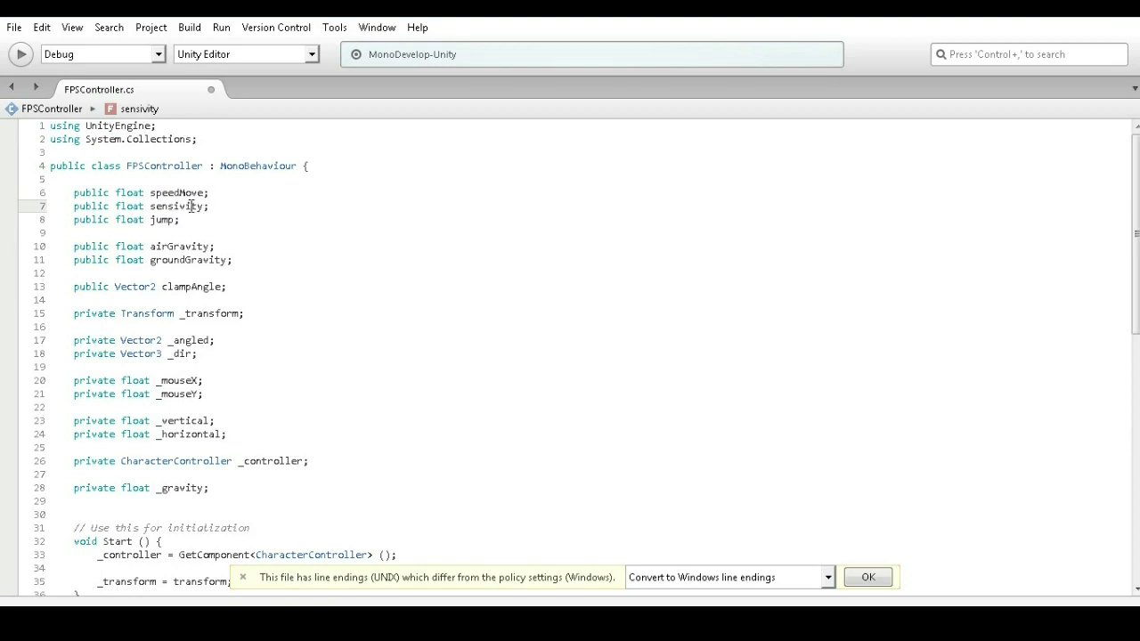
{"action": "scroll", "coordinate": [216, 233], "scroll_direction": "down", "scroll_amount": 5}
{"action": "scroll", "coordinate": [214, 231], "scroll_direction": "down", "scroll_amount": 3}
{"action": "scroll", "coordinate": [213, 229], "scroll_direction": "up", "scroll_amount": 4}
{"action": "scroll", "coordinate": [209, 228], "scroll_direction": "down", "scroll_amount": 6}
{"action": "scroll", "coordinate": [207, 225], "scroll_direction": "down", "scroll_amount": 6}
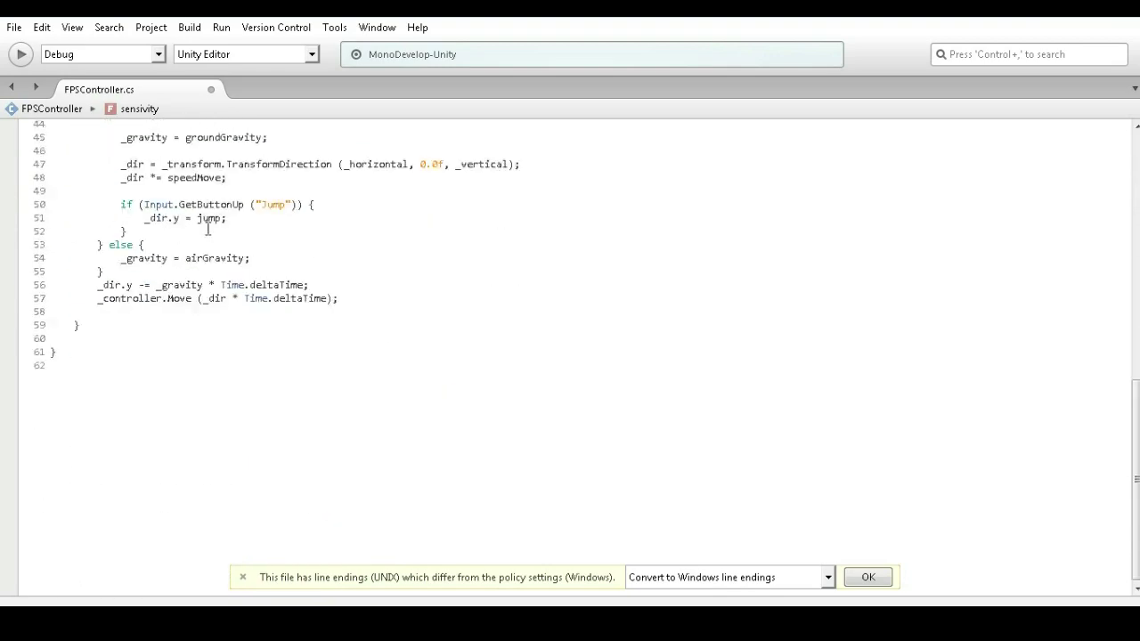
{"action": "scroll", "coordinate": [100, 303], "scroll_direction": "up", "scroll_amount": 5}
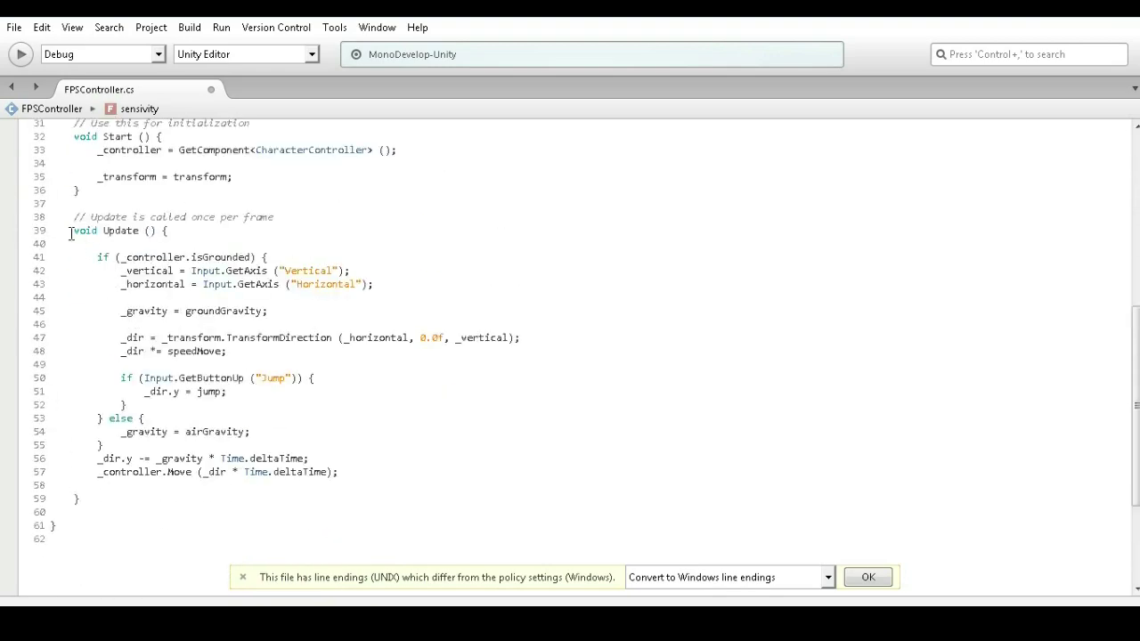
{"action": "left_click_drag", "start_coordinate": [70, 233], "coordinate": [167, 230]}
- Duplicate the Update method header below it and rename the copy LateUpdate
{"action": "key", "text": "ctrl+c"}
{"action": "left_click", "coordinate": [114, 509]}
{"action": "key", "text": "ctrl+v"}
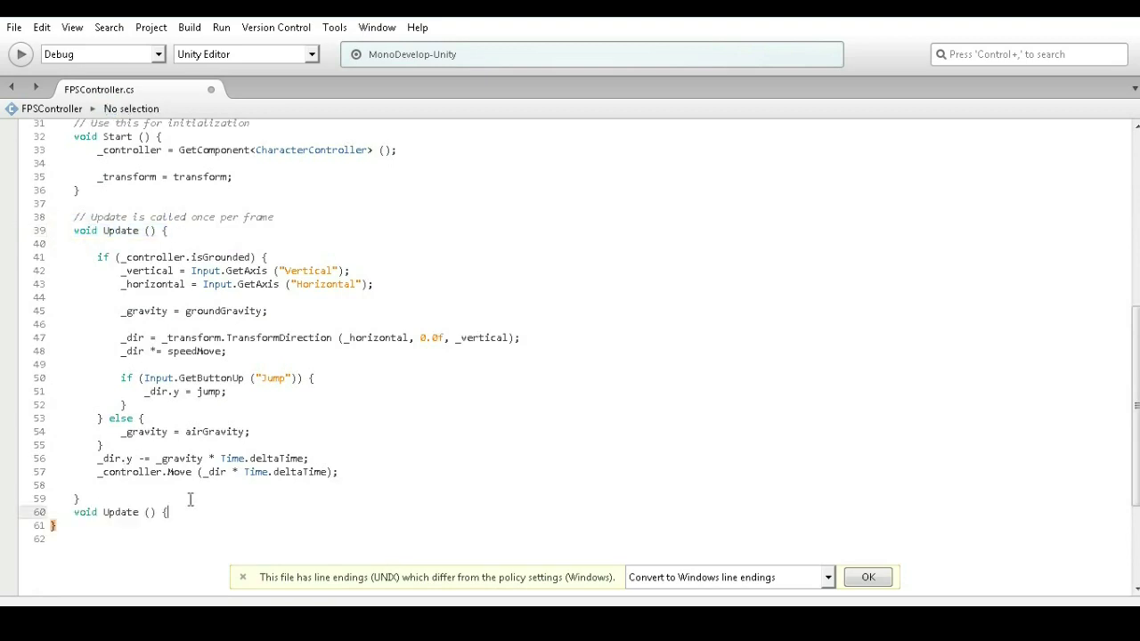
{"action": "key", "text": "Return"}
{"action": "key", "text": "Return"}
{"action": "type", "text": "}"}
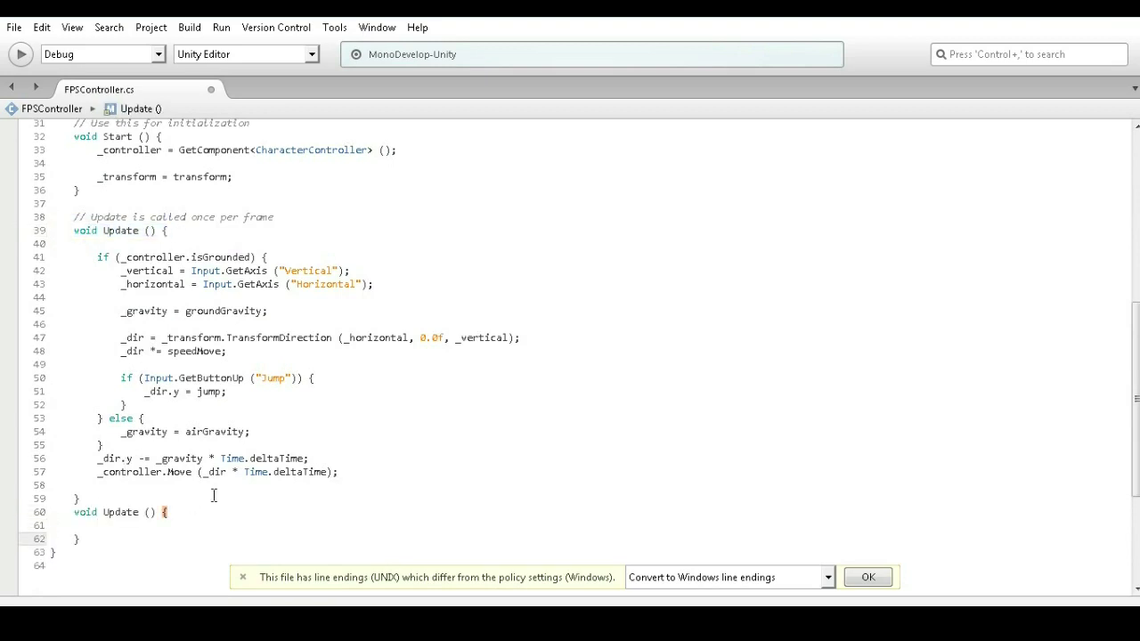
{"action": "left_click", "coordinate": [104, 512]}
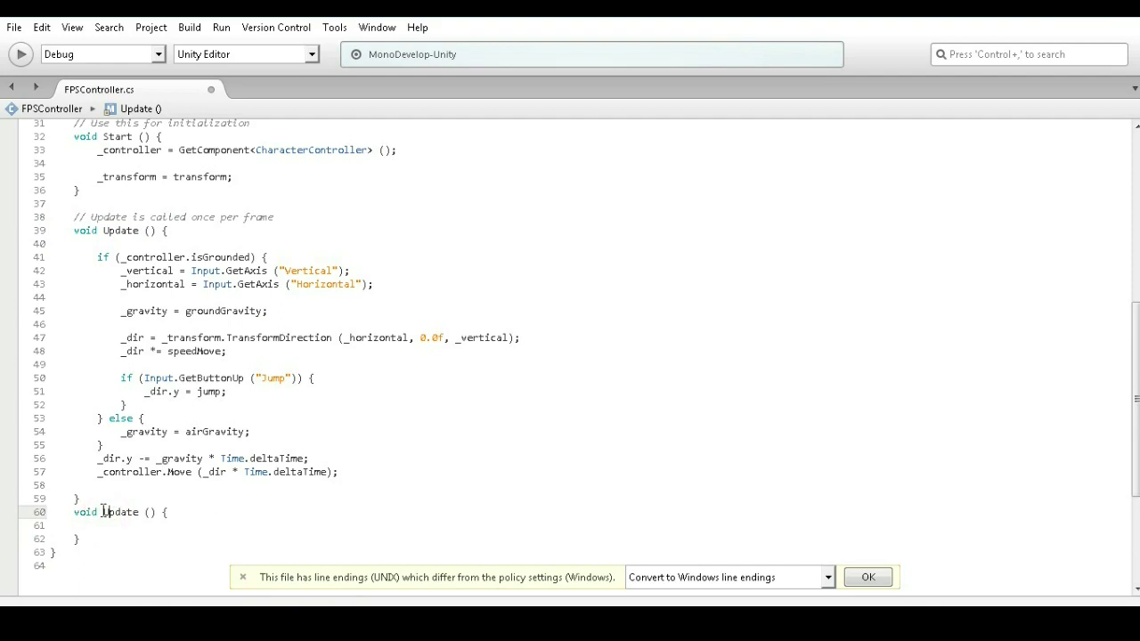
{"action": "type", "text": "Late"}
- In LateUpdate, write _mouseX = Input.GetAxis("Mouse X");
{"action": "left_click", "coordinate": [140, 526]}
{"action": "scroll", "coordinate": [186, 504], "scroll_direction": "down", "scroll_amount": 1}
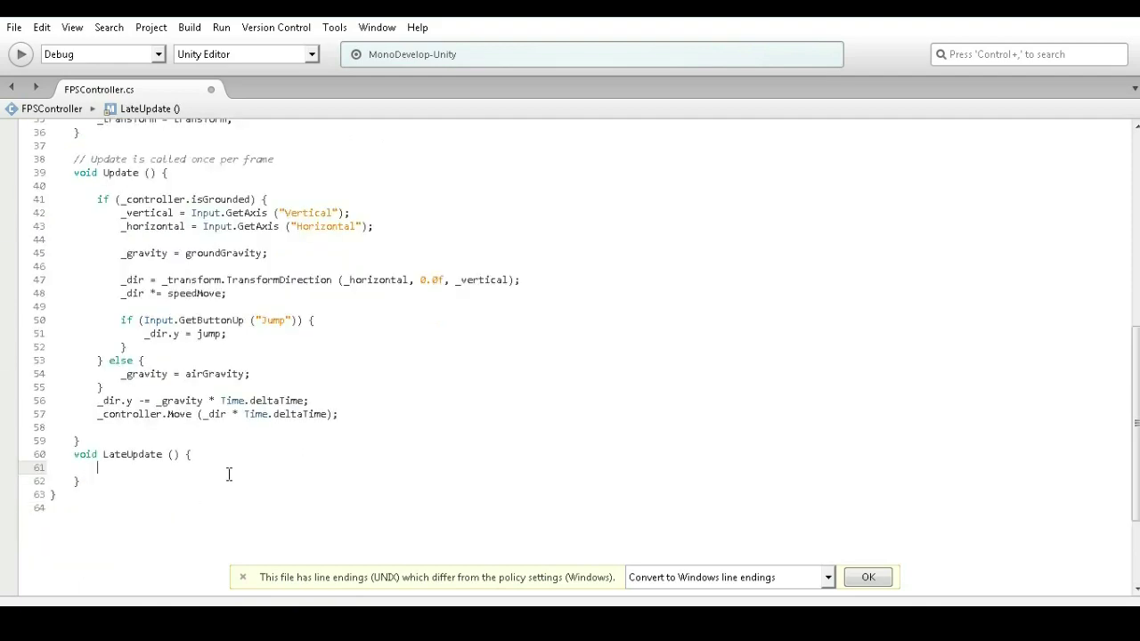
{"action": "type", "text": "_mouseX"}
{"action": "type", "text": "In"}
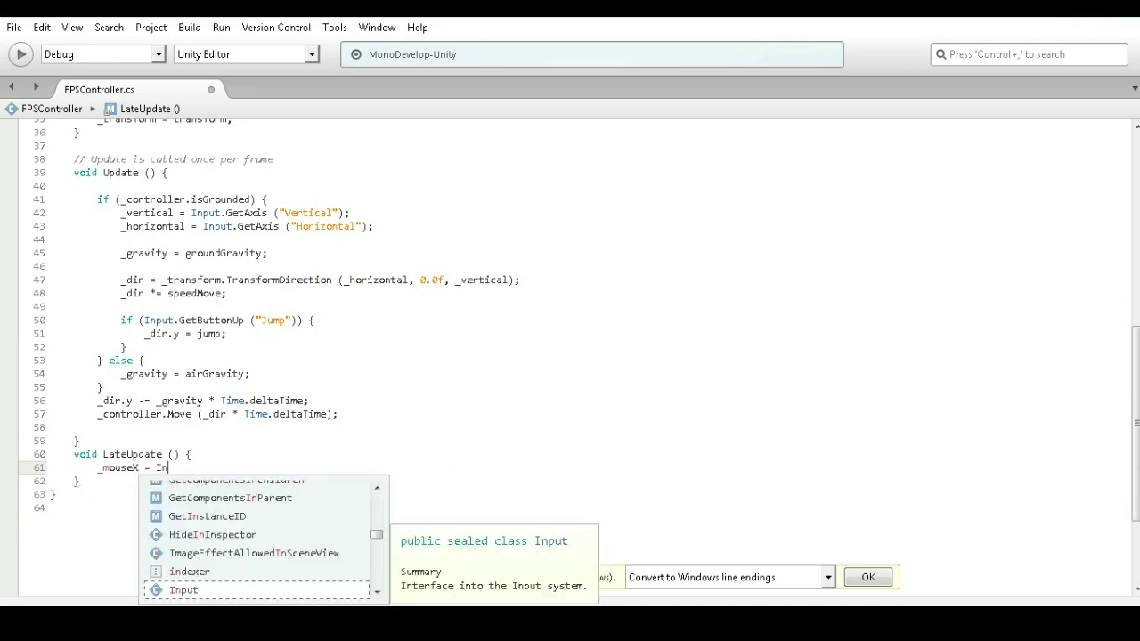
{"action": "type", "text": "/"}
{"action": "type", "text": "GetA"}
{"action": "key", "text": "Return"}
{"action": "type", "text": "();"}
{"action": "key", "text": "Left"}
{"action": "key", "text": "Left"}
{"action": "type", "text": "\""}
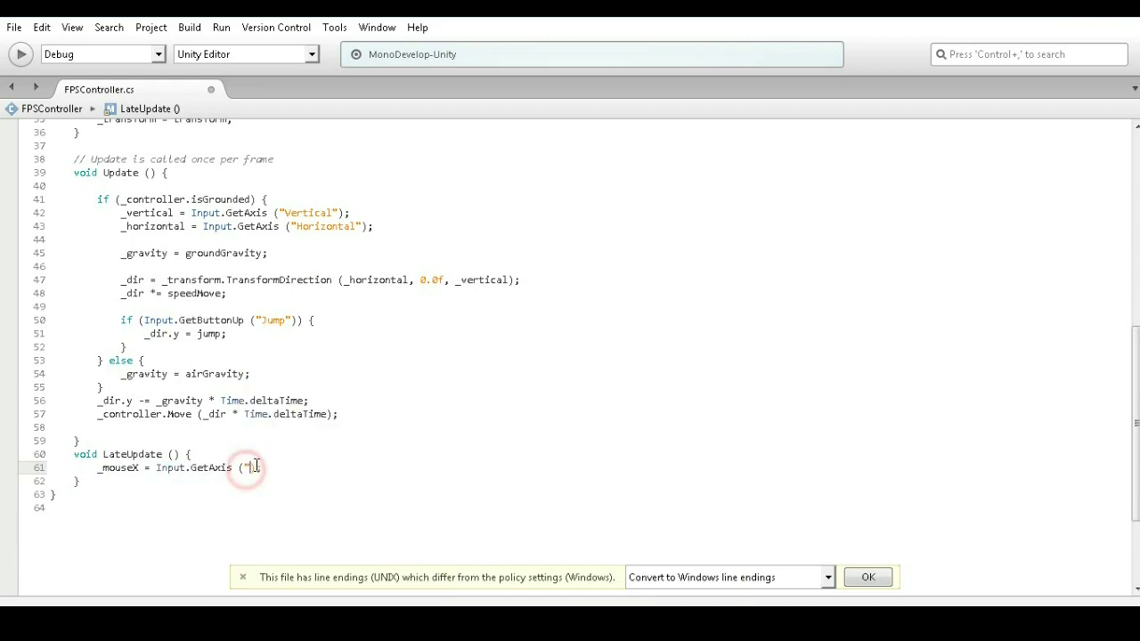
{"action": "type", "text": "Mouse X\");"}
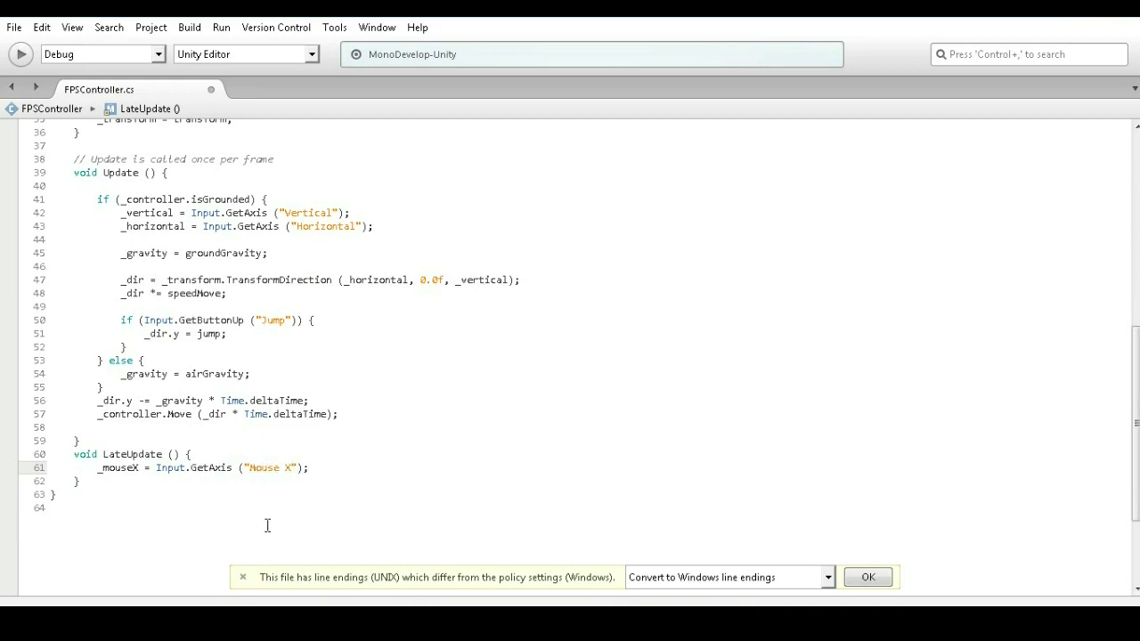
- Duplicate that line and change it to _mouseY = Input.GetAxis("Mouse Y");
{"action": "left_click_drag", "start_coordinate": [310, 469], "coordinate": [100, 470]}
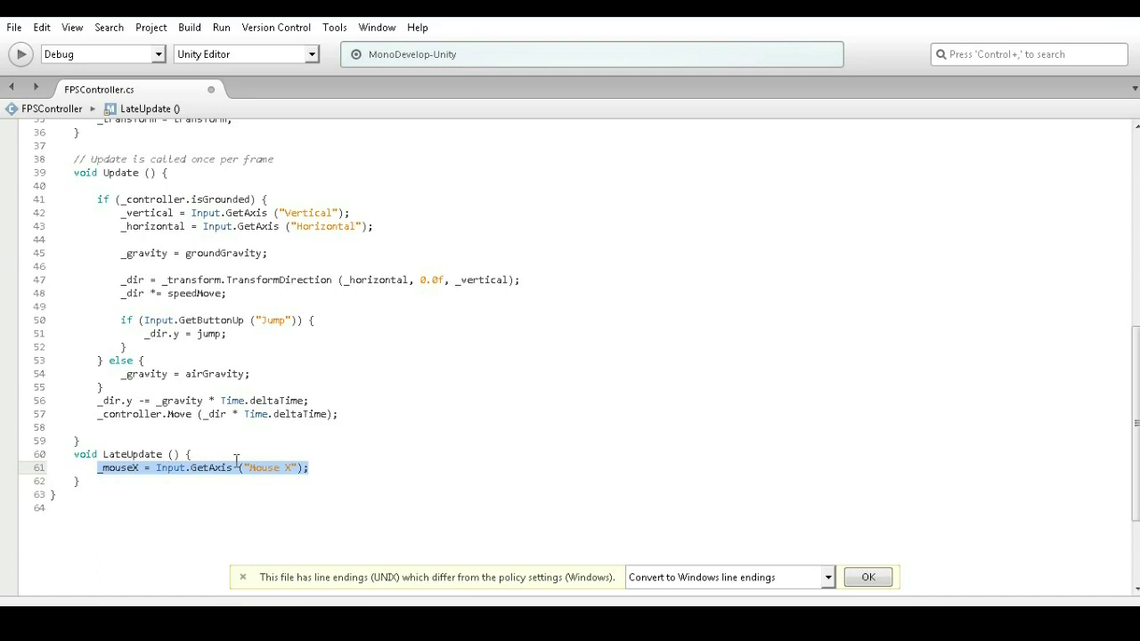
{"action": "key", "text": "ctrl+c"}
{"action": "left_click", "coordinate": [318, 470]}
{"action": "key", "text": "Return"}
{"action": "key", "text": "ctrl+v"}
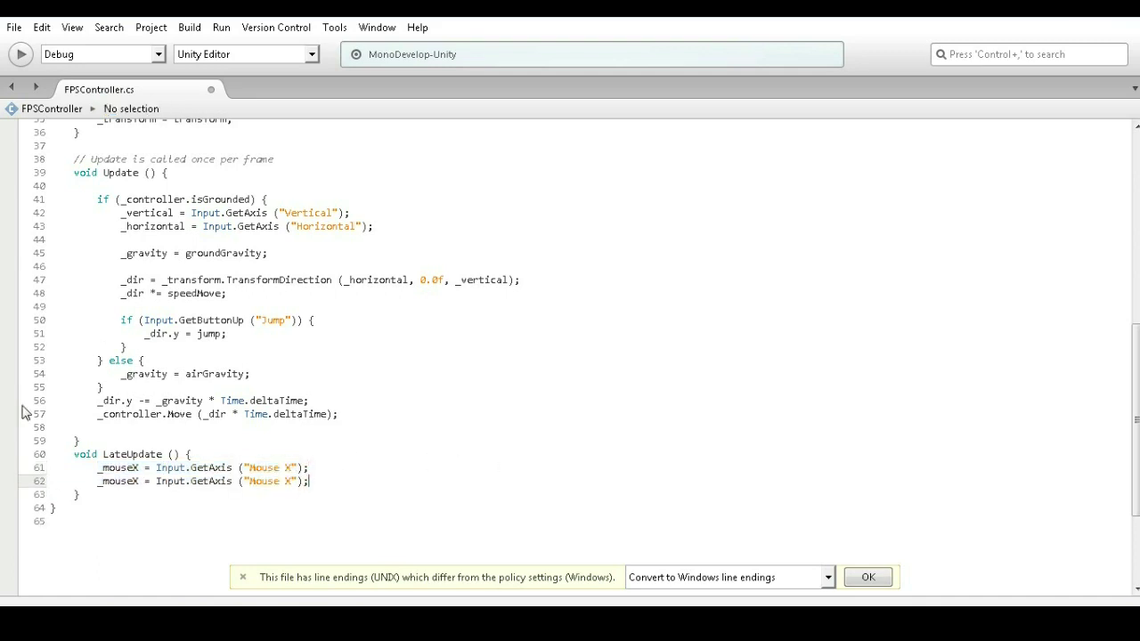
{"action": "left_click", "coordinate": [141, 480]}
{"action": "key", "text": "BackSpace"}
{"action": "type", "text": "Y"}
{"action": "double_click", "coordinate": [292, 481]}
{"action": "type", "text": "Y"}
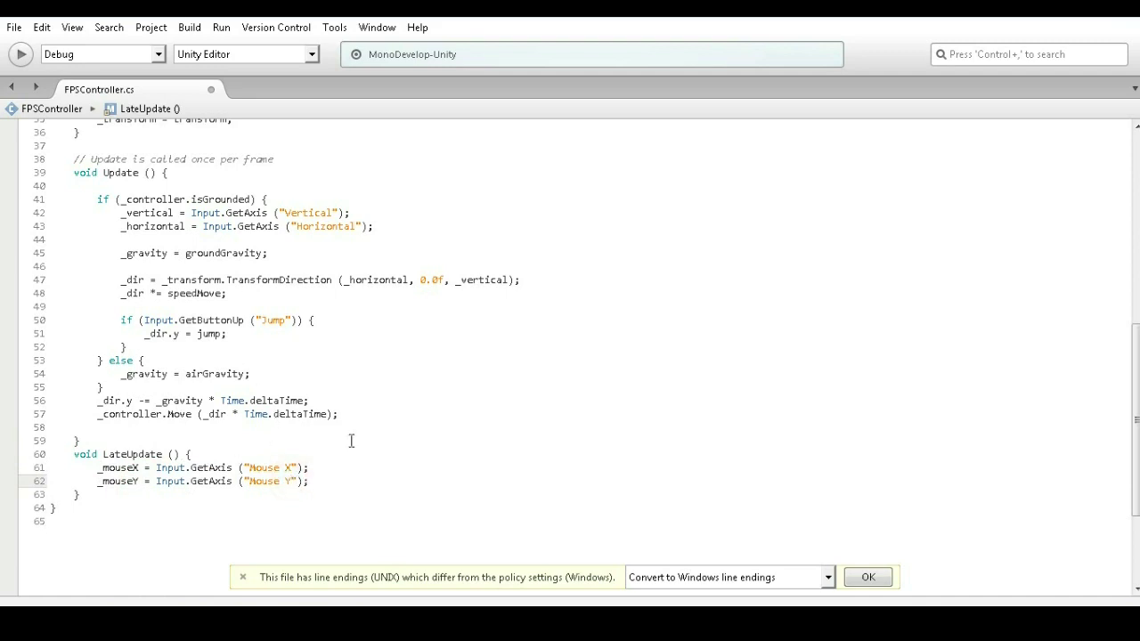
- Start a new LateUpdate line beginning with _angle
{"action": "left_click", "coordinate": [356, 481]}
{"action": "key", "text": "Return"}
{"action": "key", "text": "Return"}
{"action": "type", "text": "_angle"}
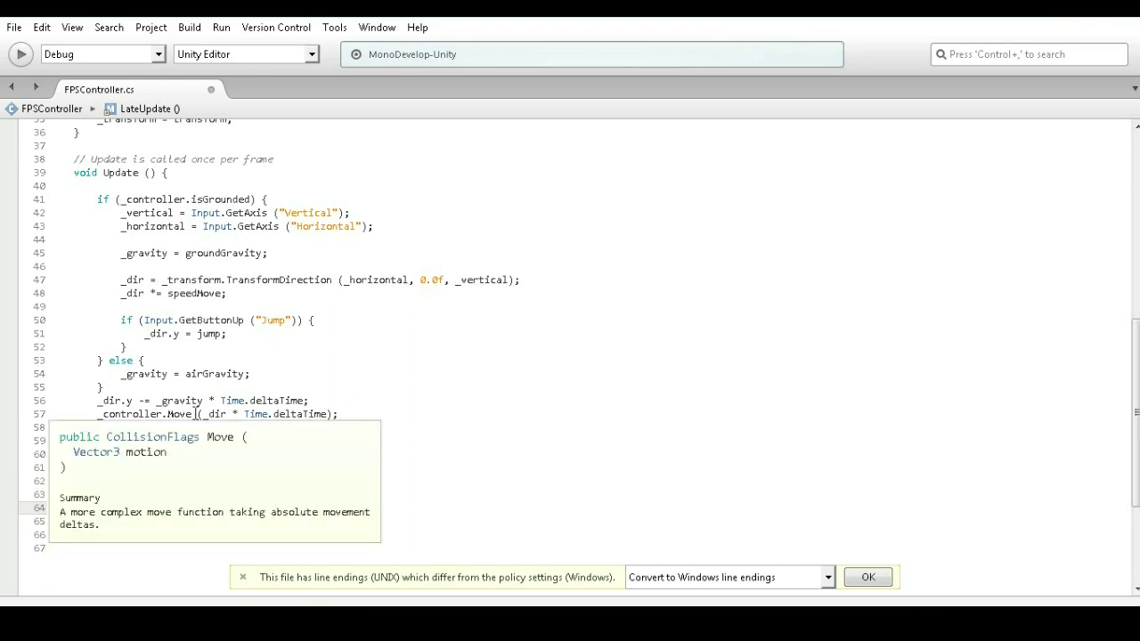
{"action": "scroll", "coordinate": [249, 429], "scroll_direction": "up", "scroll_amount": 4}
- Check the angle field's name, then write _angle.x -= _mouseY * speedMove; in LateUpdate
{"action": "scroll", "coordinate": [235, 380], "scroll_direction": "up", "scroll_amount": 7}
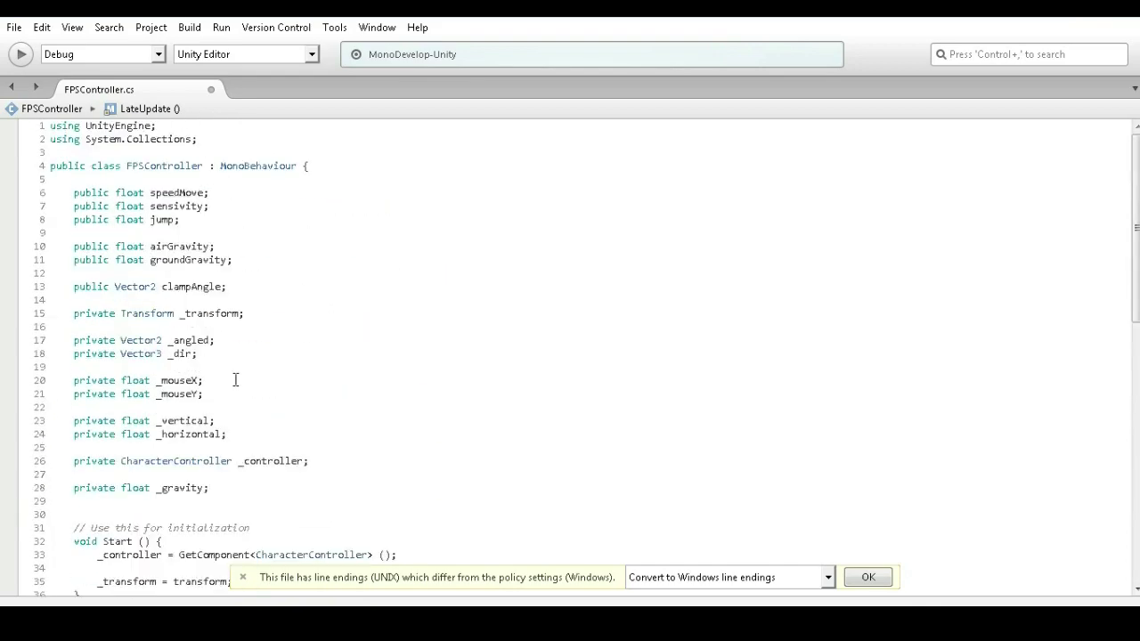
{"action": "left_click", "coordinate": [207, 339]}
{"action": "scroll", "coordinate": [300, 359], "scroll_direction": "down", "scroll_amount": 2}
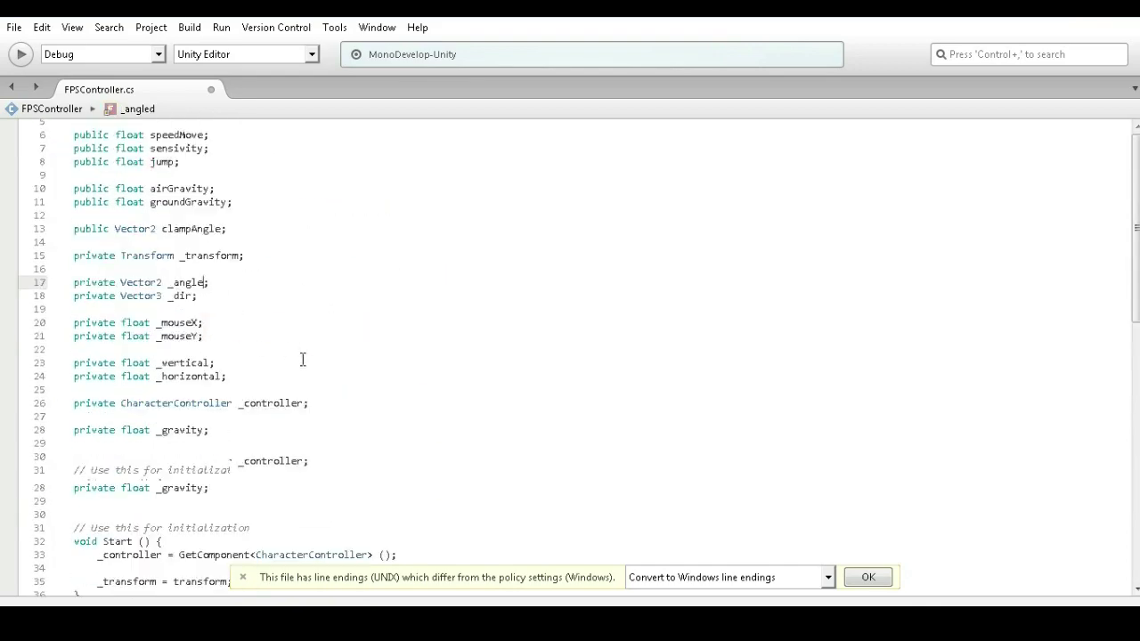
{"action": "scroll", "coordinate": [300, 374], "scroll_direction": "down", "scroll_amount": 9}
{"action": "scroll", "coordinate": [187, 441], "scroll_direction": "down", "scroll_amount": 4}
{"action": "left_click", "coordinate": [161, 398]}
{"action": "type", "text": ".x -="}
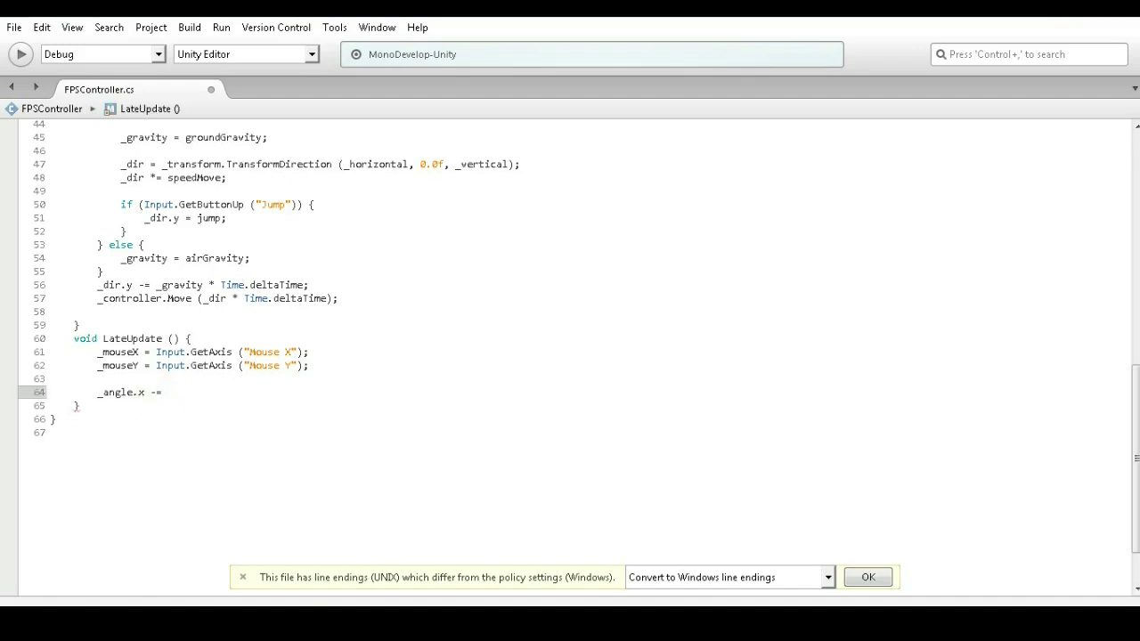
{"action": "type", "text": " _n"}
{"action": "key", "text": "BackSpace"}
{"action": "type", "text": "mo"}
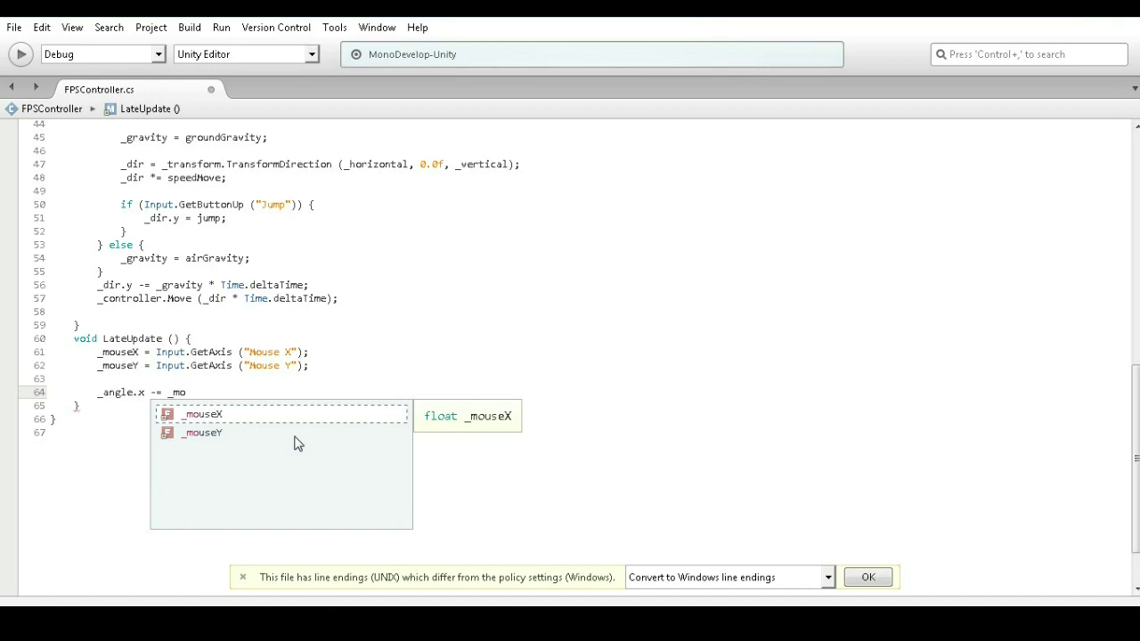
{"action": "type", "text": "useY"}
{"action": "key", "text": "Return"}
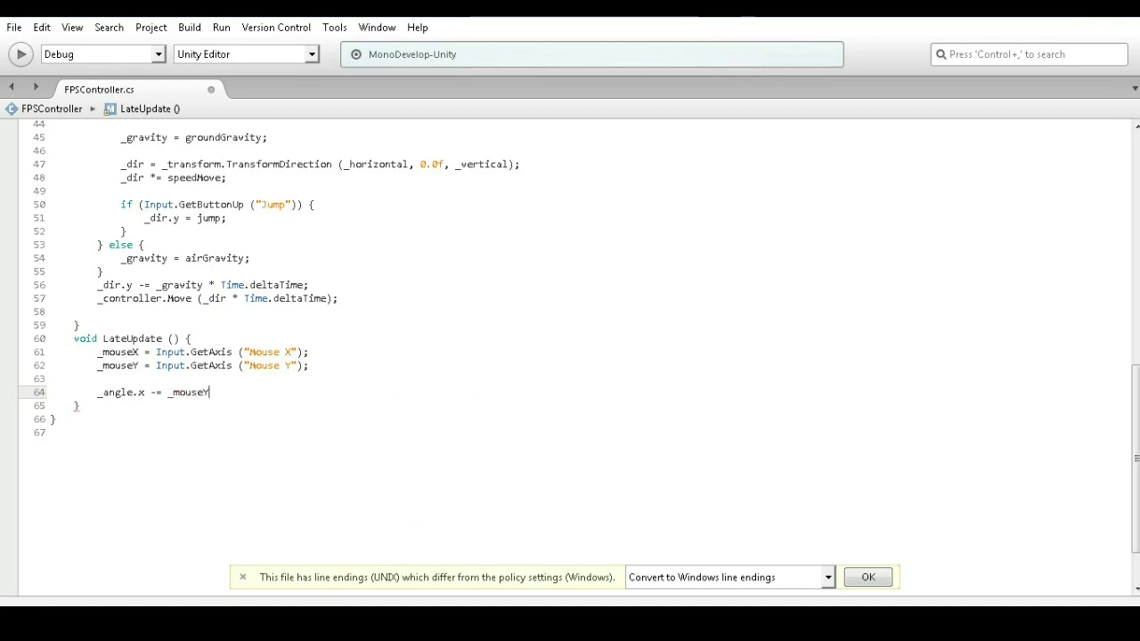
{"action": "type", "text": "*spe"}
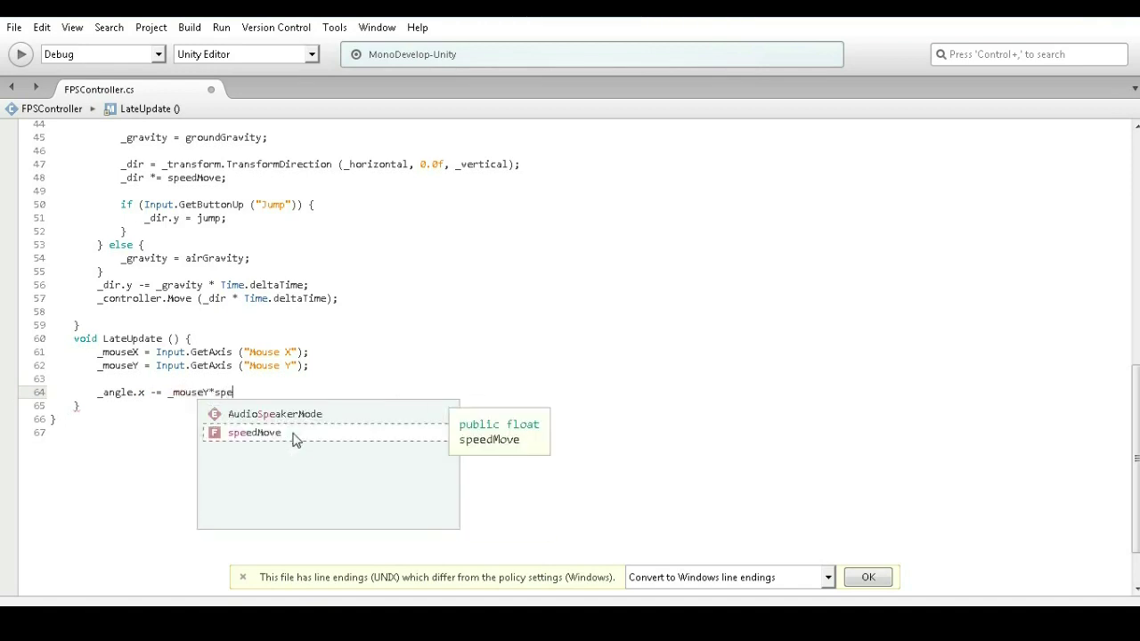
{"action": "key", "text": "Return"}
{"action": "type", "text": ";"}
- Add _angle.y += _mouseX * speedMove; on the next line
{"action": "key", "text": "Return"}
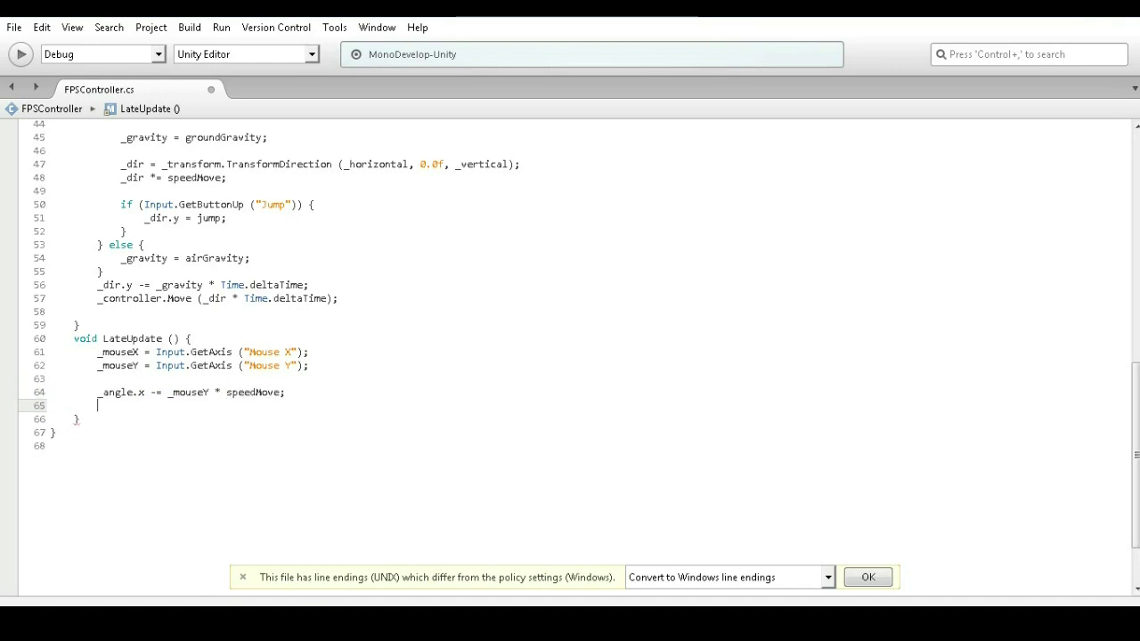
{"action": "type", "text": "_a"}
{"action": "key", "text": "Return"}
{"action": "type", "text": ".y += "}
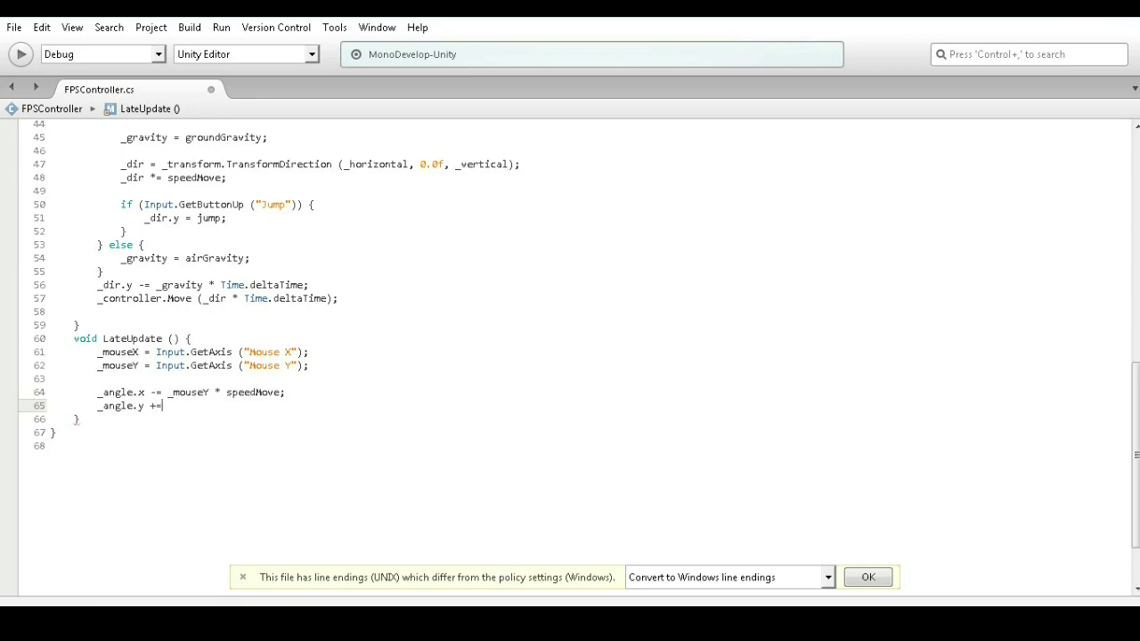
{"action": "type", "text": "_mo"}
{"action": "key", "text": "Return"}
{"action": "type", "text": "spe"}
{"action": "key", "text": "Return"}
{"action": "type", "text": ";"}
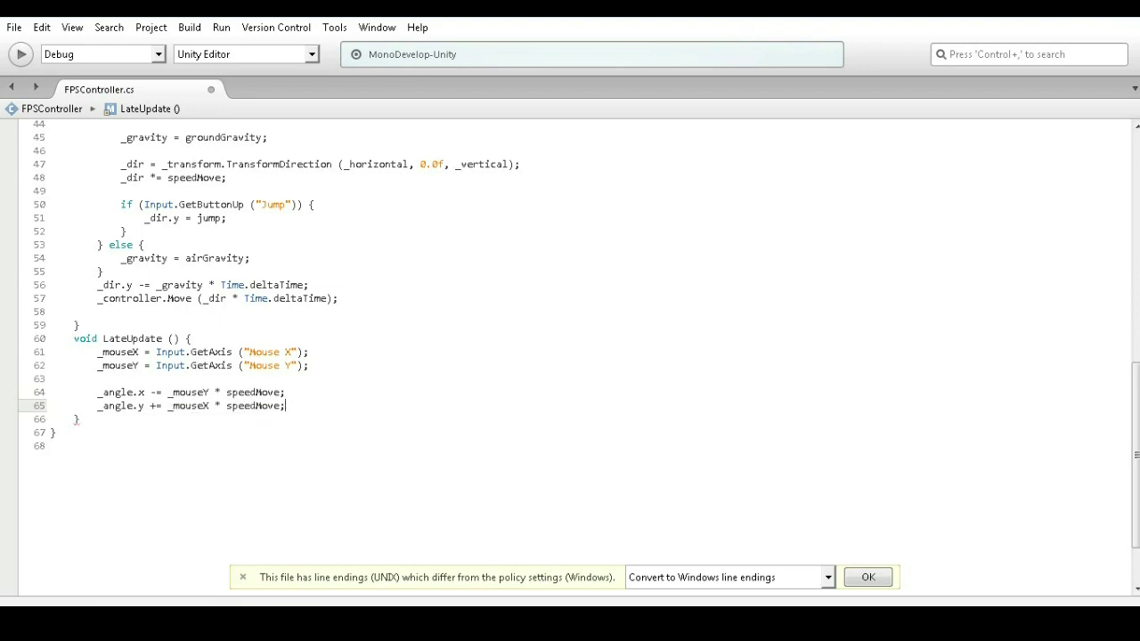
{"action": "key", "text": "Return"}
{"action": "key", "text": "Return"}
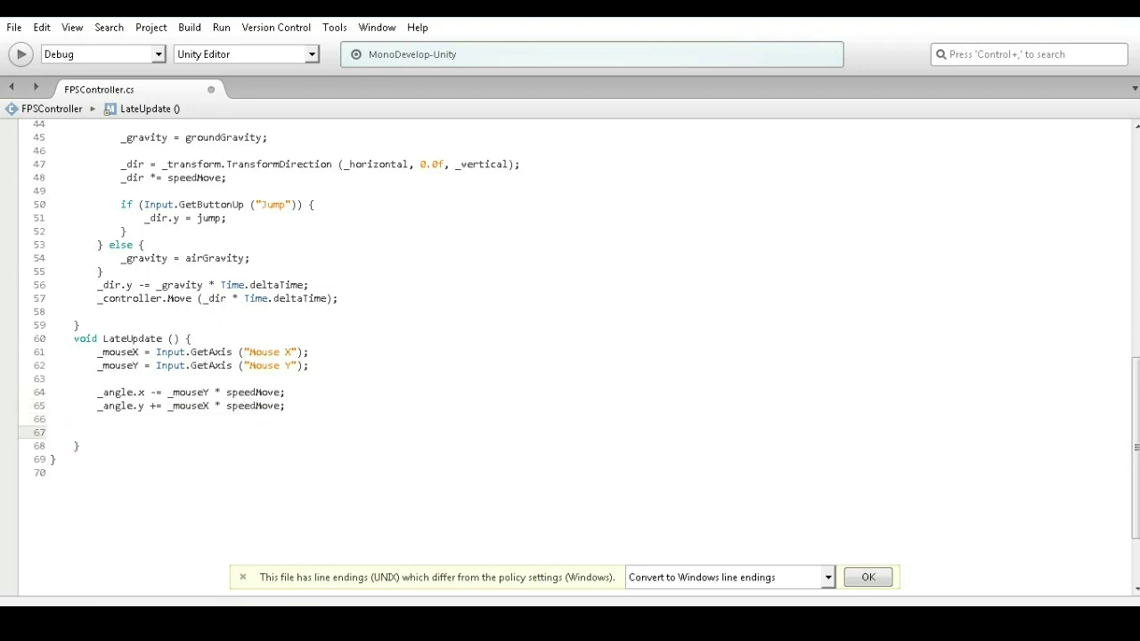
- Begin line 67 as _angle.x = Mathf.Clamp (_angle.x, using autocomplete
{"action": "type", "text": "_a"}
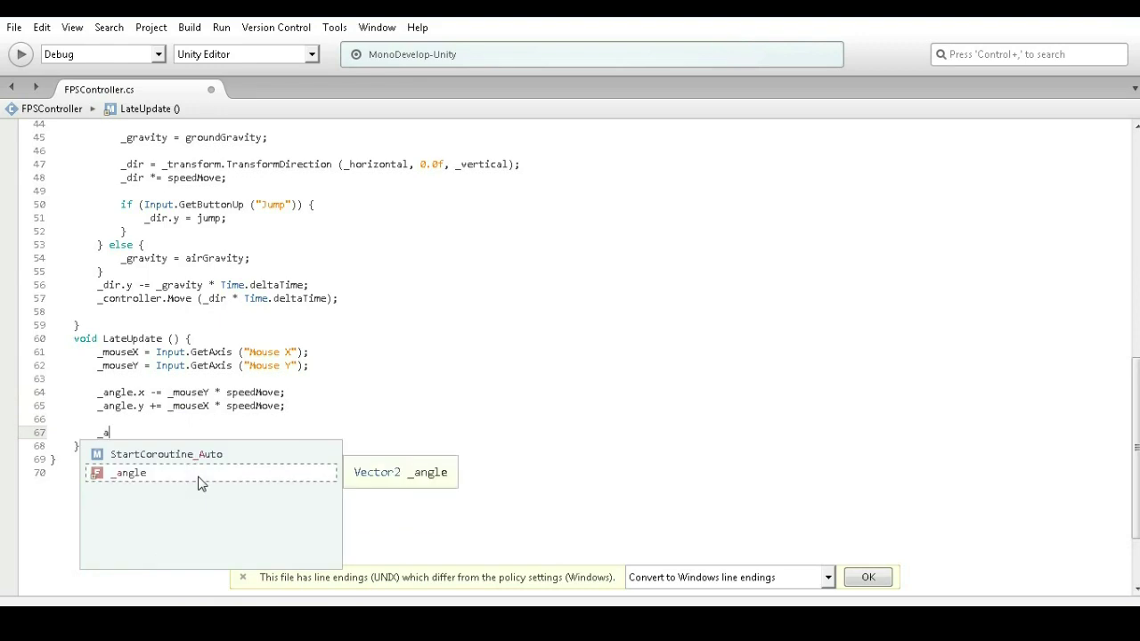
{"action": "key", "text": "Return"}
{"action": "type", "text": ".Equals."}
{"action": "key", "text": "BackSpace"}
{"action": "key", "text": "BackSpace"}
{"action": "type", "text": "x"}
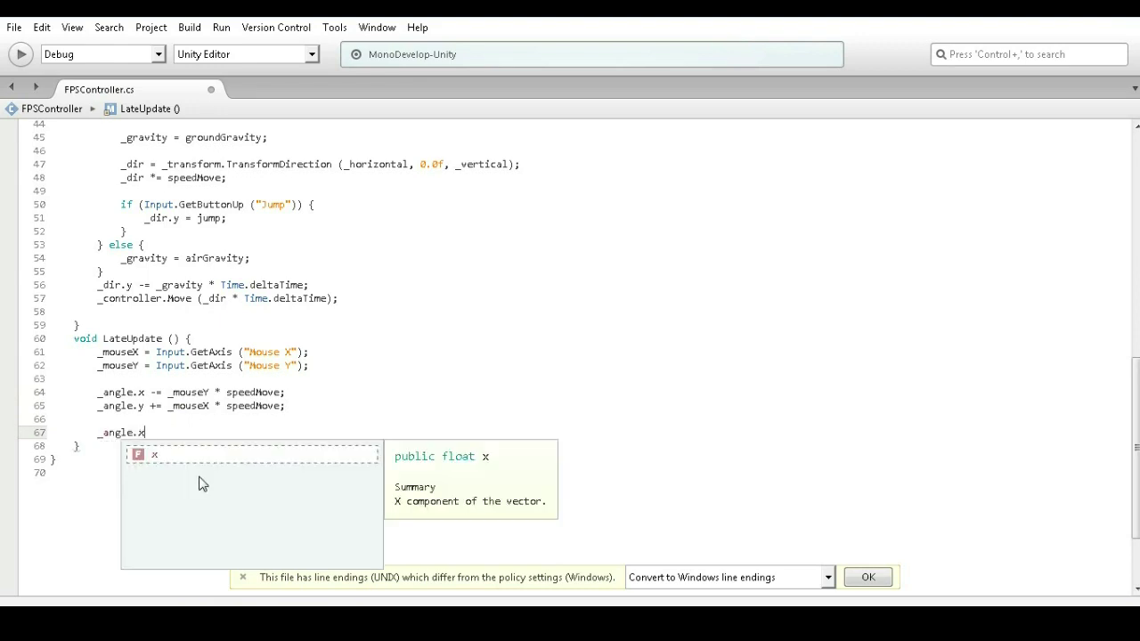
{"action": "type", "text": " = M"}
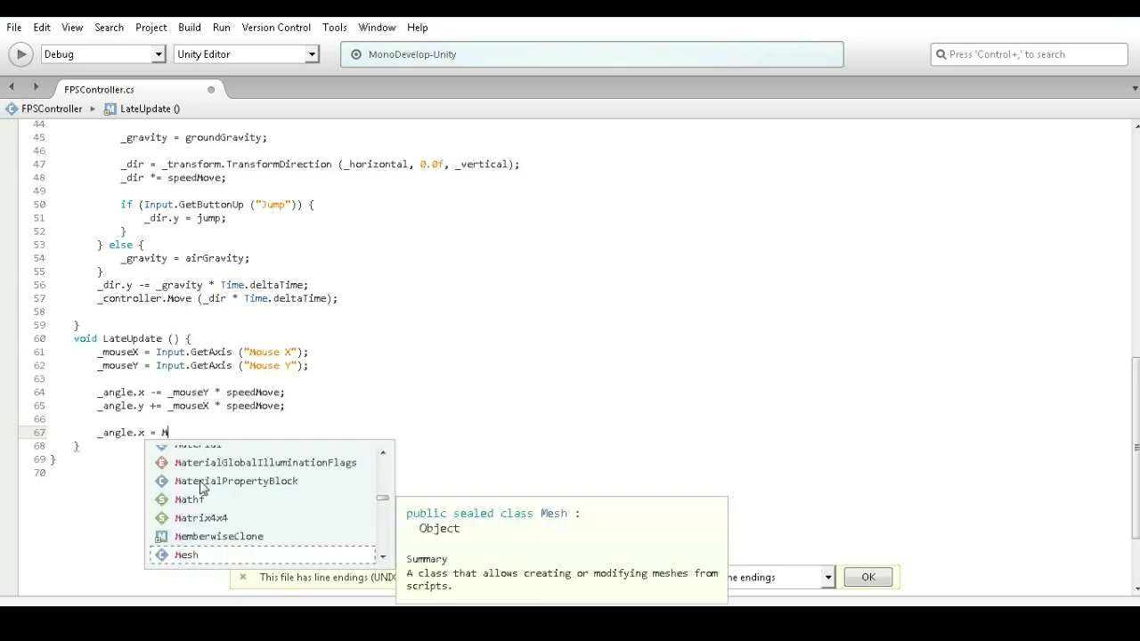
{"action": "type", "text": "at"}
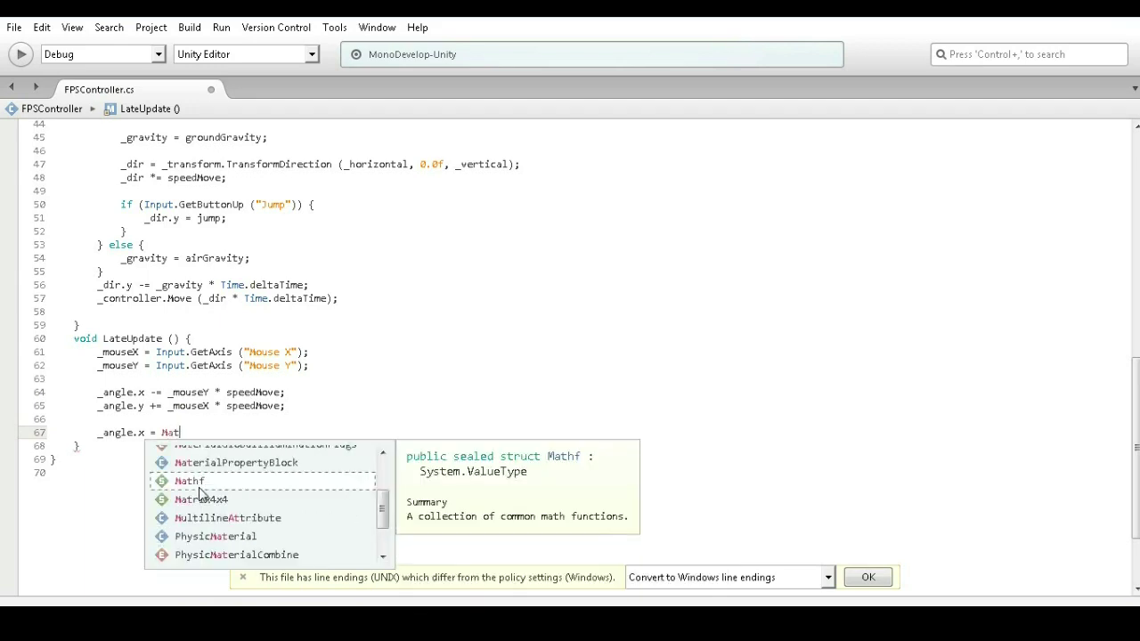
{"action": "key", "text": "Return"}
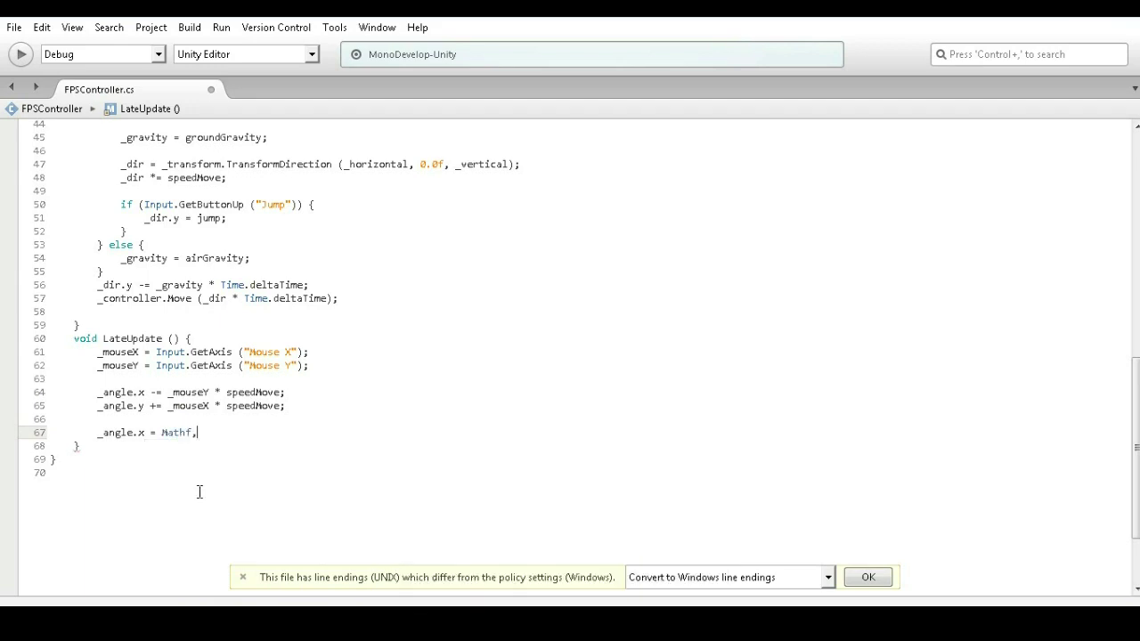
{"action": "type", "text": "cl"}
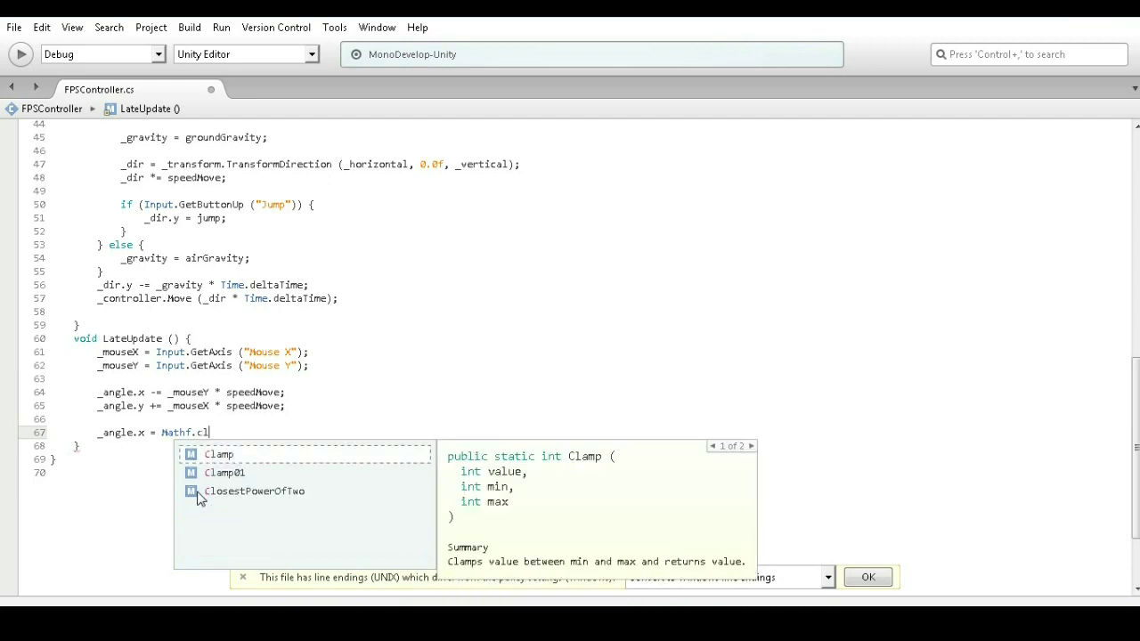
{"action": "key", "text": "Return"}
{"action": "type", "text": "("}
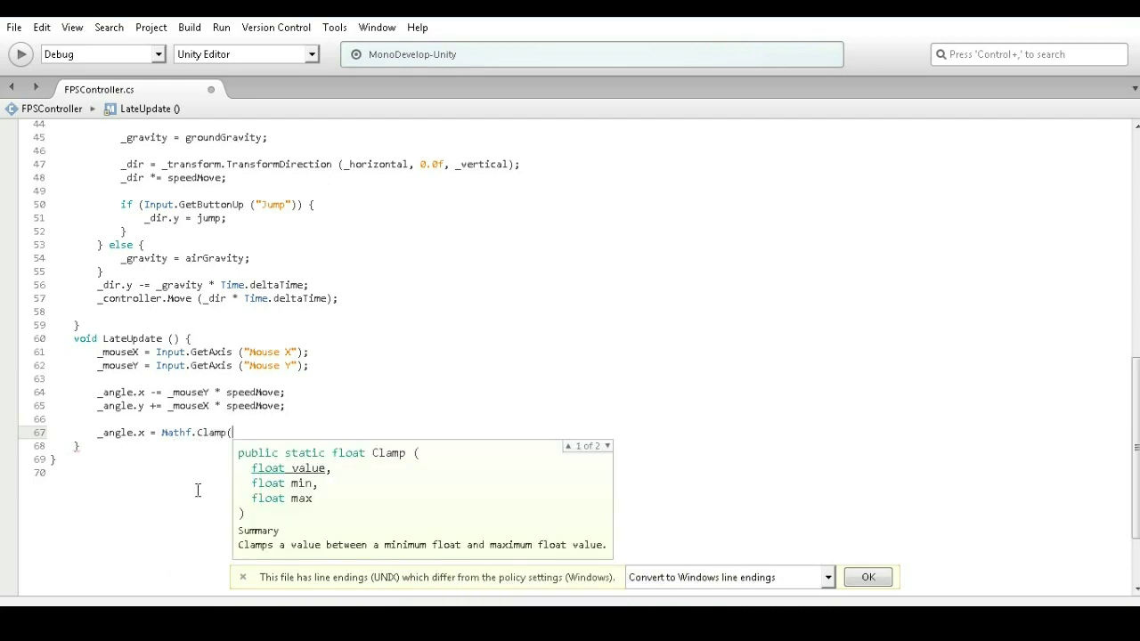
{"action": "type", "text": "_a"}
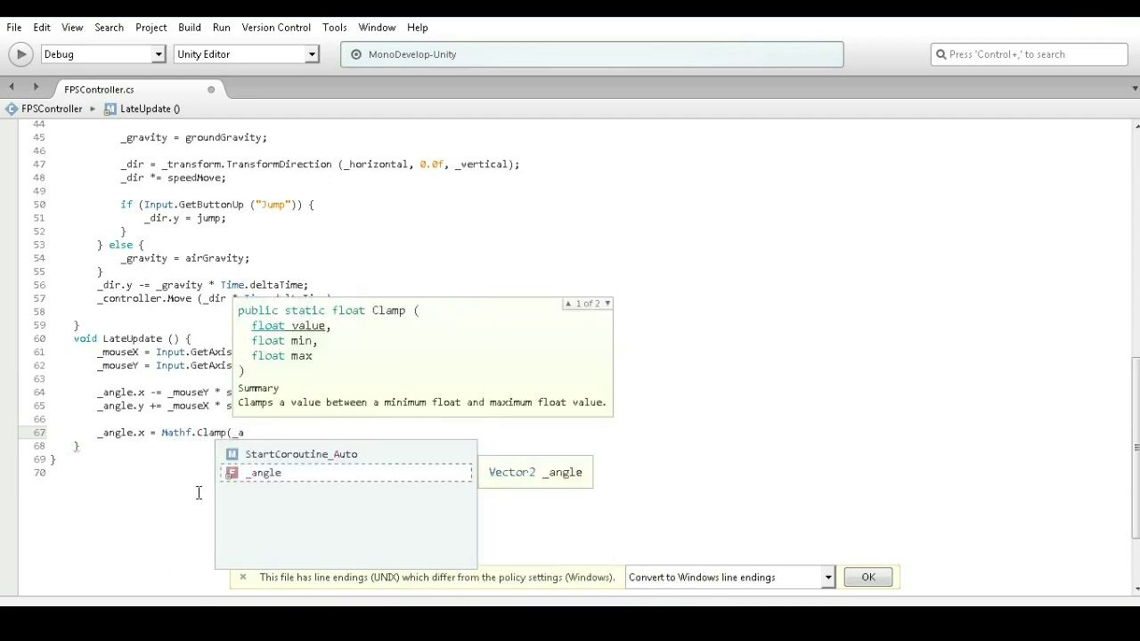
{"action": "key", "text": "Return"}
{"action": "type", "text": ".x"}
{"action": "key", "text": "Return"}
{"action": "type", "text": ","}
{"action": "key", "text": "Escape"}
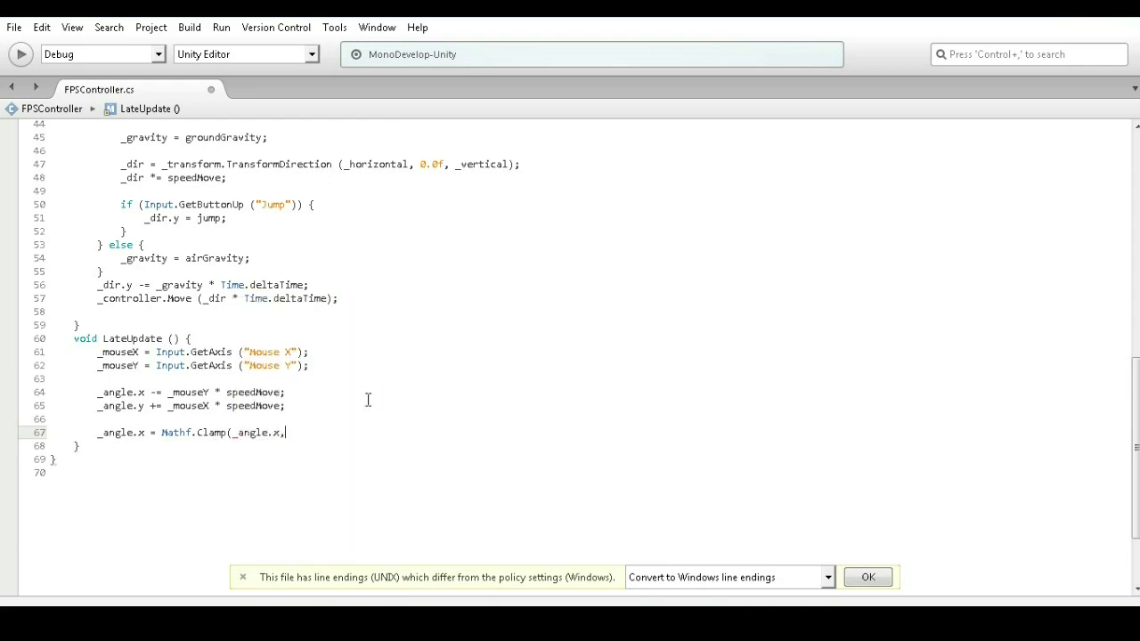
- Finish the Clamp arguments with -clampAngle.x and clampAngle.y, closing the statement
{"action": "type", "text": "_c"}
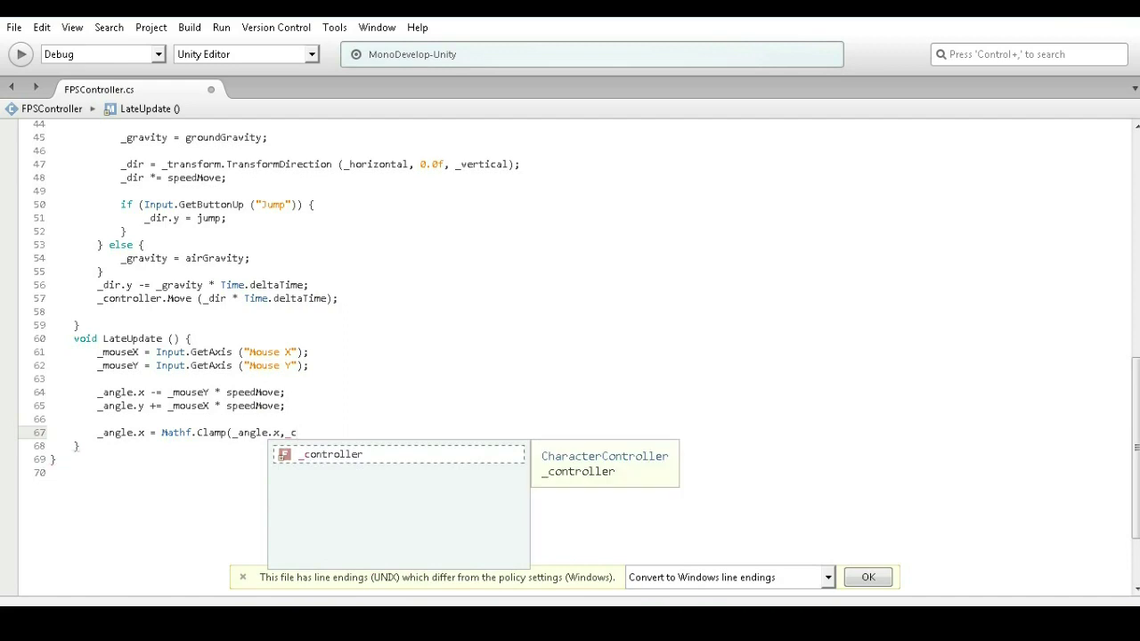
{"action": "key", "text": "BackSpace"}
{"action": "key", "text": "BackSpace"}
{"action": "key", "text": "BackSpace"}
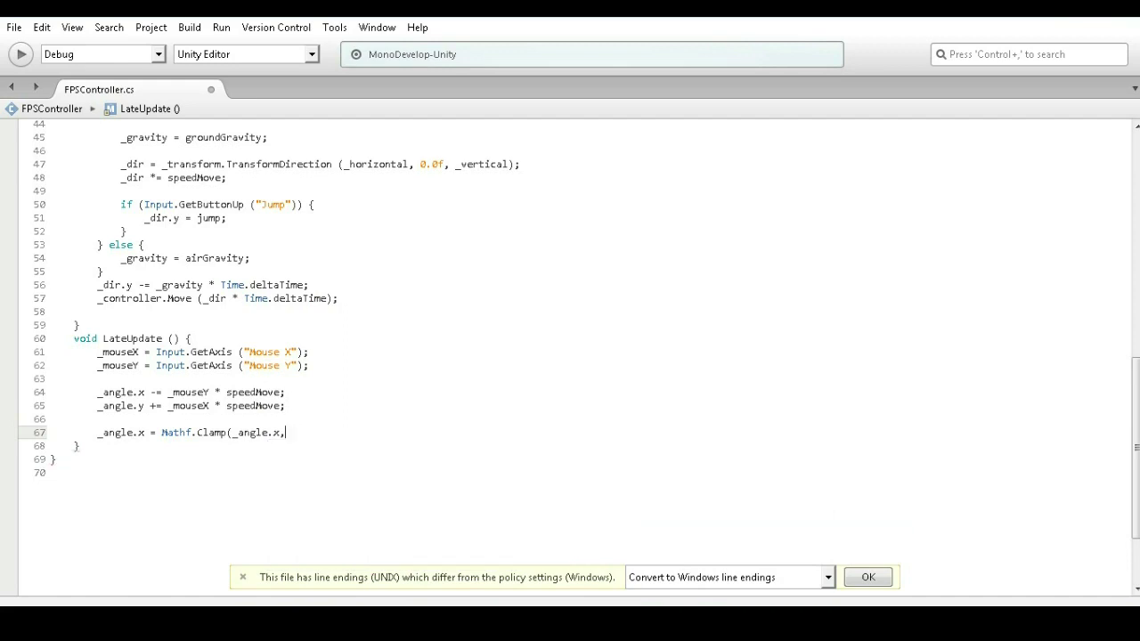
{"action": "type", "text": "cl"}
{"action": "key", "text": "BackSpace"}
{"action": "key", "text": "BackSpace"}
{"action": "type", "text": "cla"}
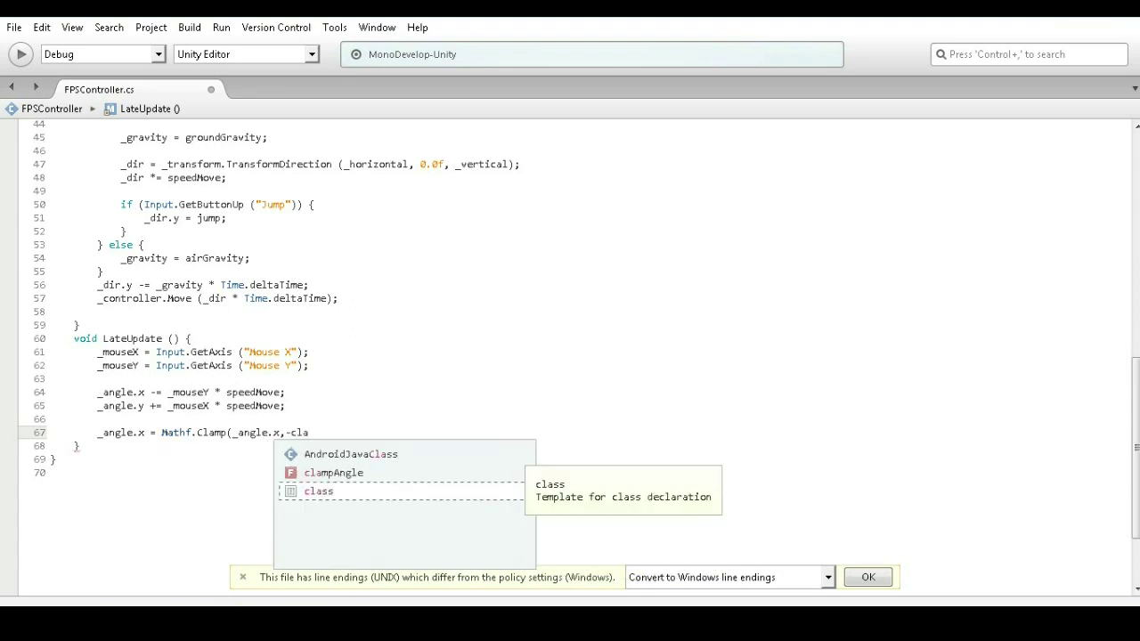
{"action": "double_click", "coordinate": [351, 472]}
{"action": "type", "text": ".x,c"}
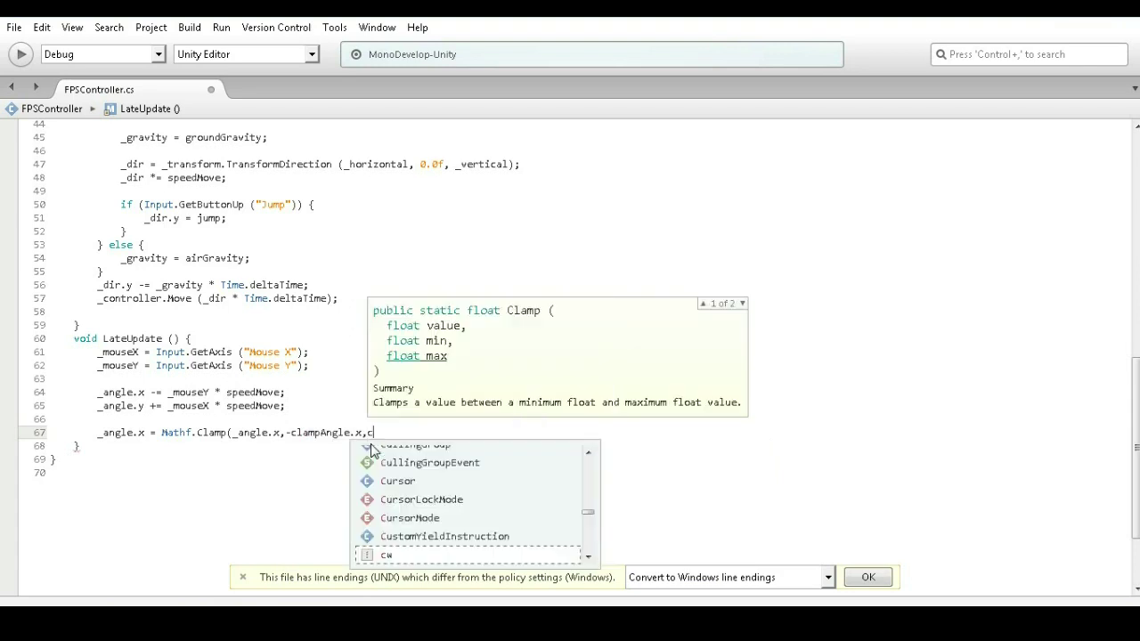
{"action": "type", "text": "la"}
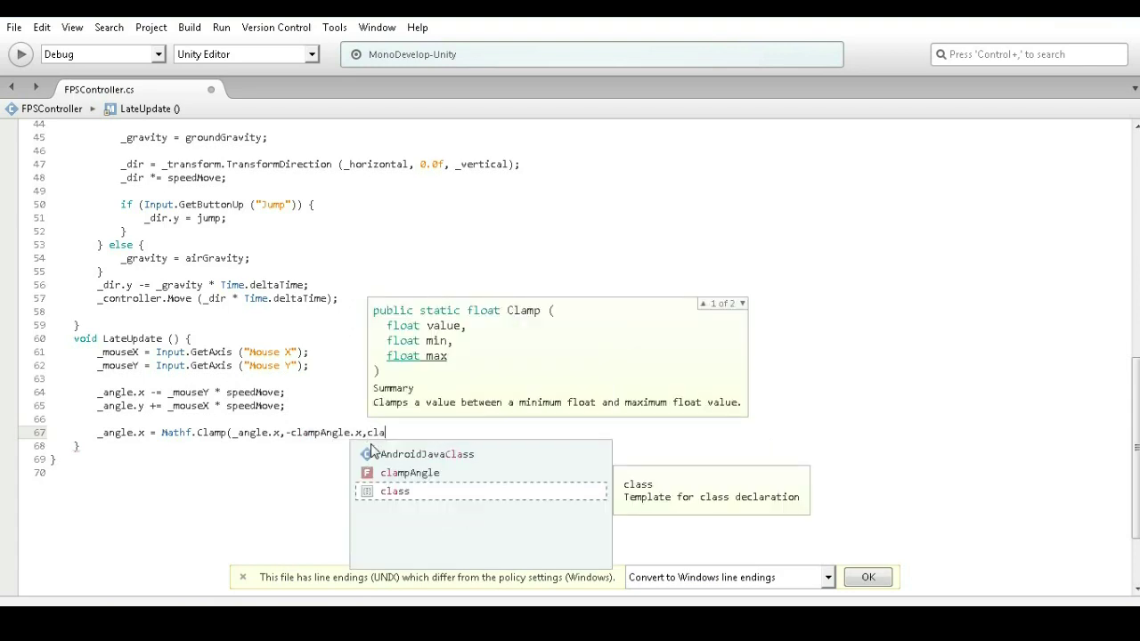
{"action": "type", "text": "m"}
{"action": "double_click", "coordinate": [372, 454]}
{"action": "type", "text": "."}
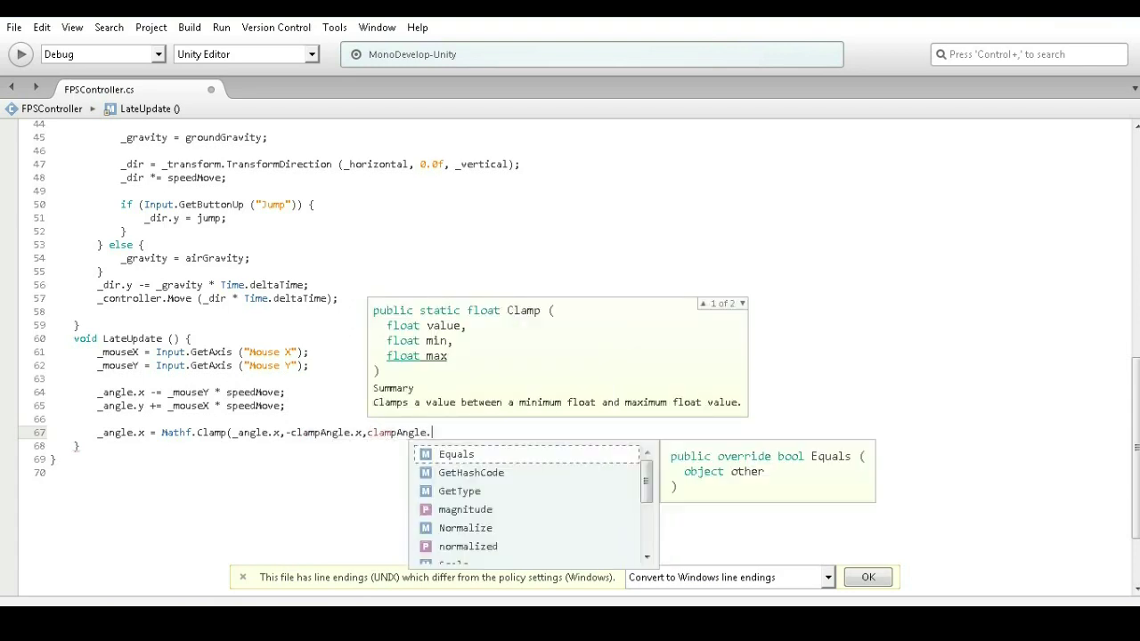
{"action": "type", "text": "y"}
{"action": "key", "text": "Escape"}
{"action": "type", "text": ")"}
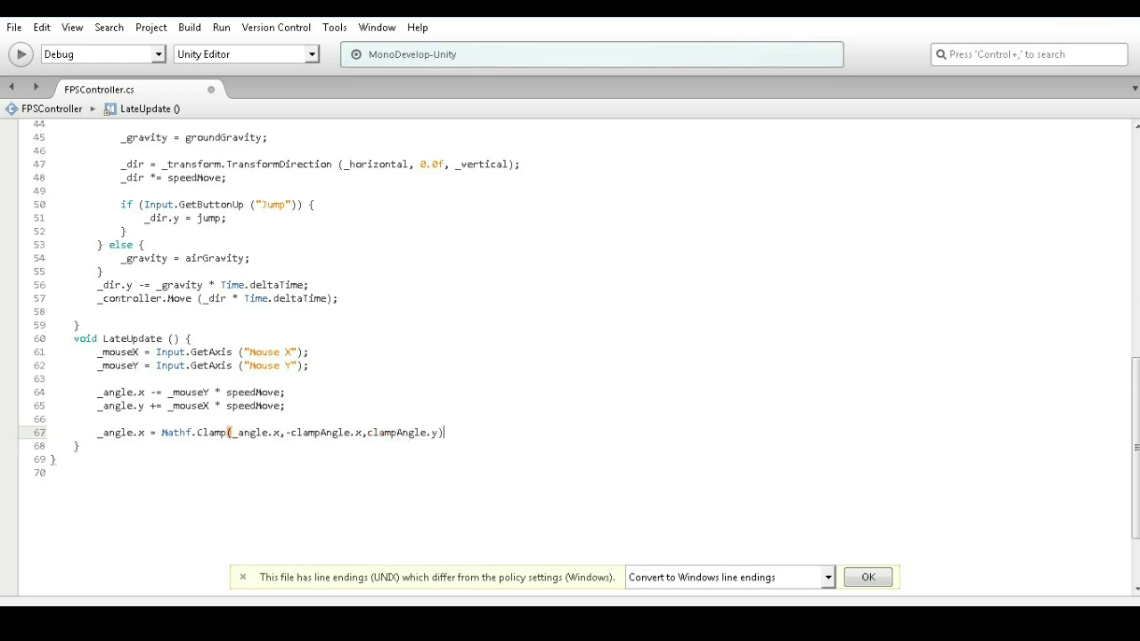
{"action": "type", "text": ";"}
{"action": "key", "text": "Return"}
{"action": "key", "text": "Return"}
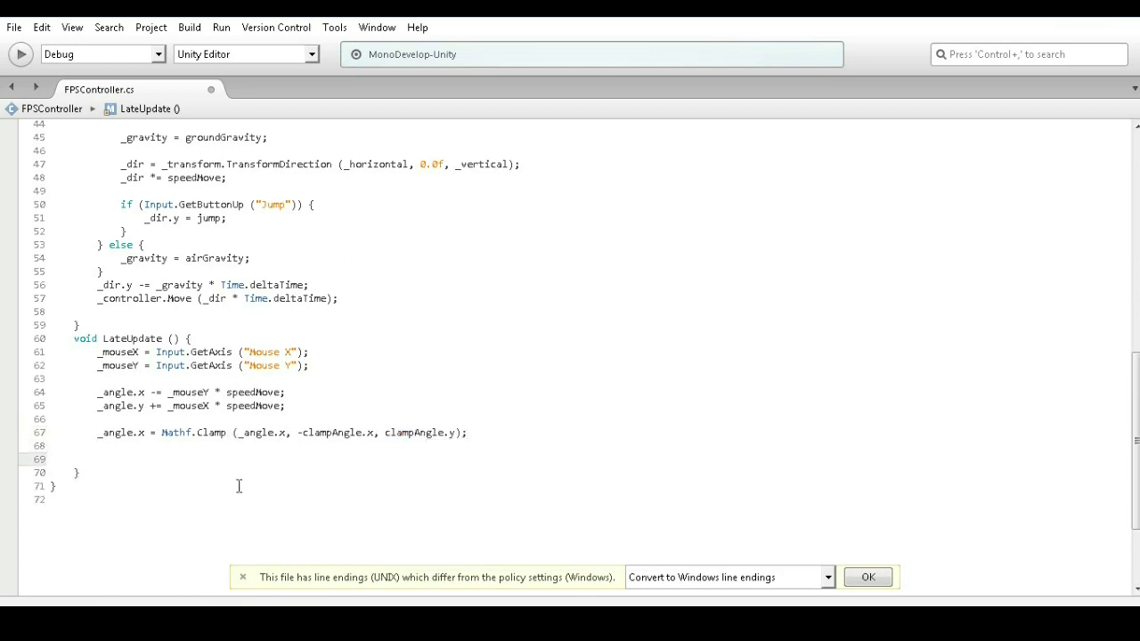
- Add Quaternion rot = Quaternion.Euler (_angle.x, _angle.y, 0.0f); to LateUpdate
{"action": "type", "text": "qua"}
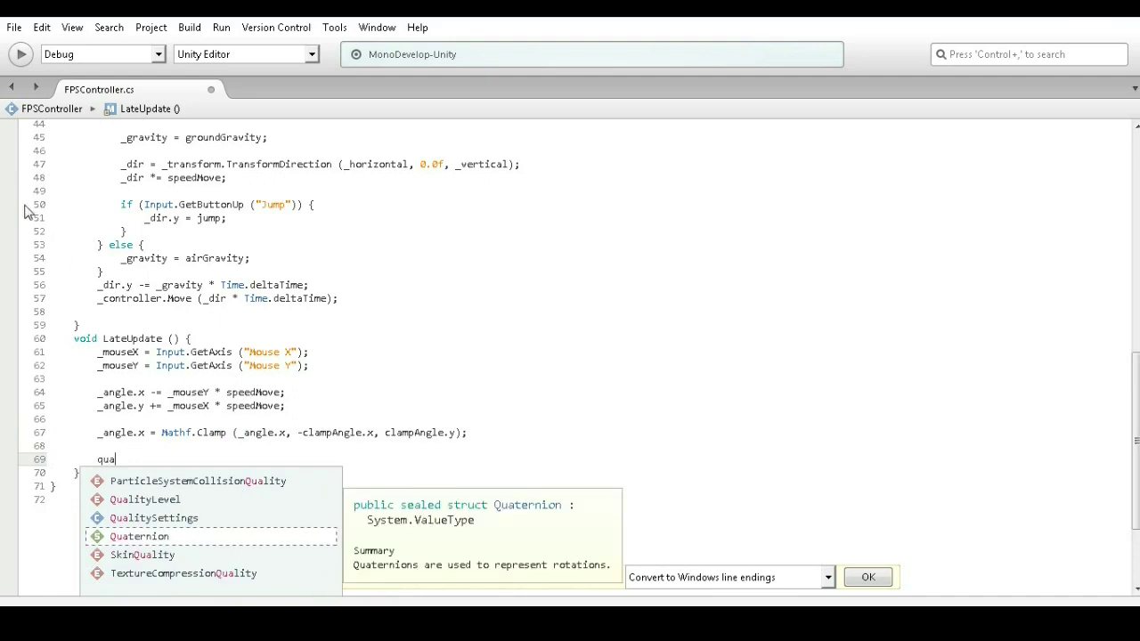
{"action": "type", "text": "te"}
{"action": "key", "text": "Return"}
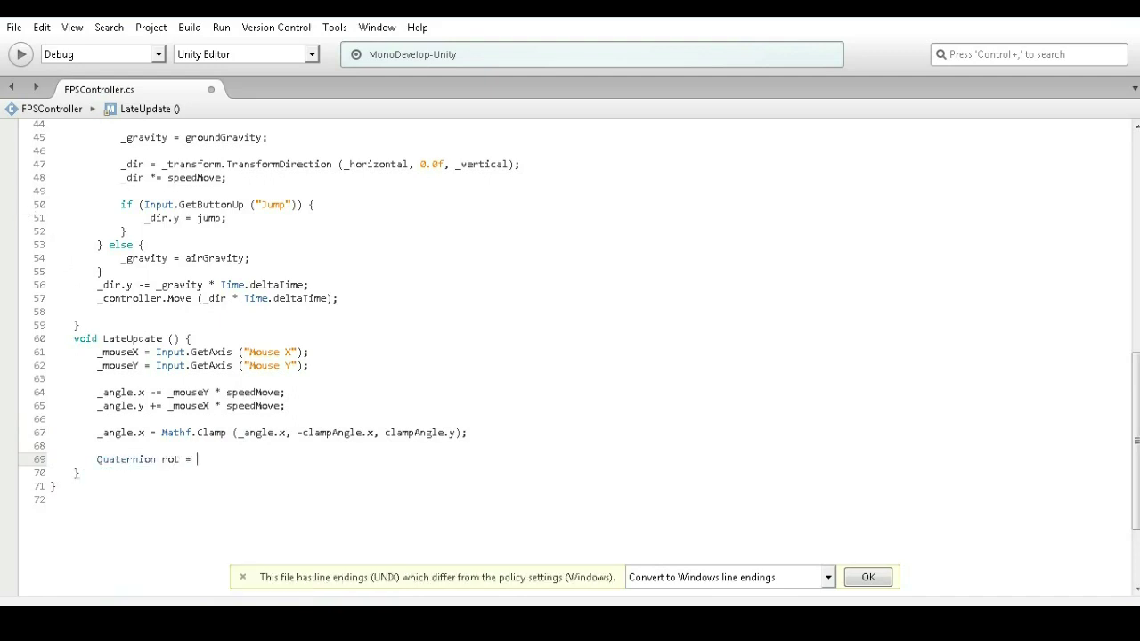
{"action": "type", "text": "qua"}
{"action": "key", "text": "Return"}
{"action": "type", "text": ".e"}
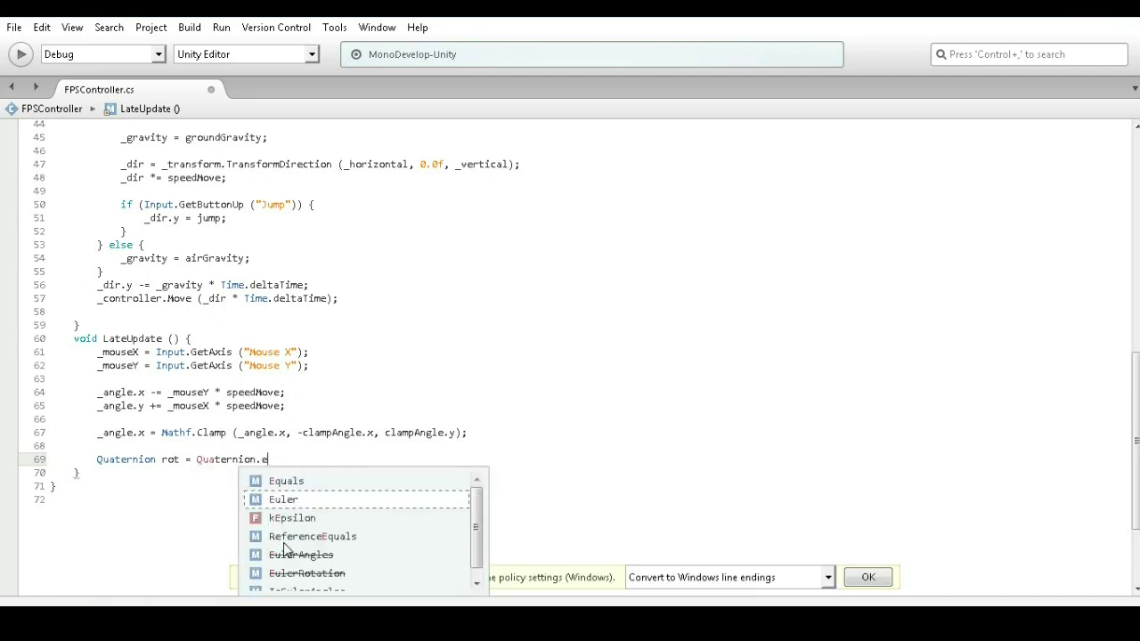
{"action": "type", "text": "ul"}
{"action": "key", "text": "Return"}
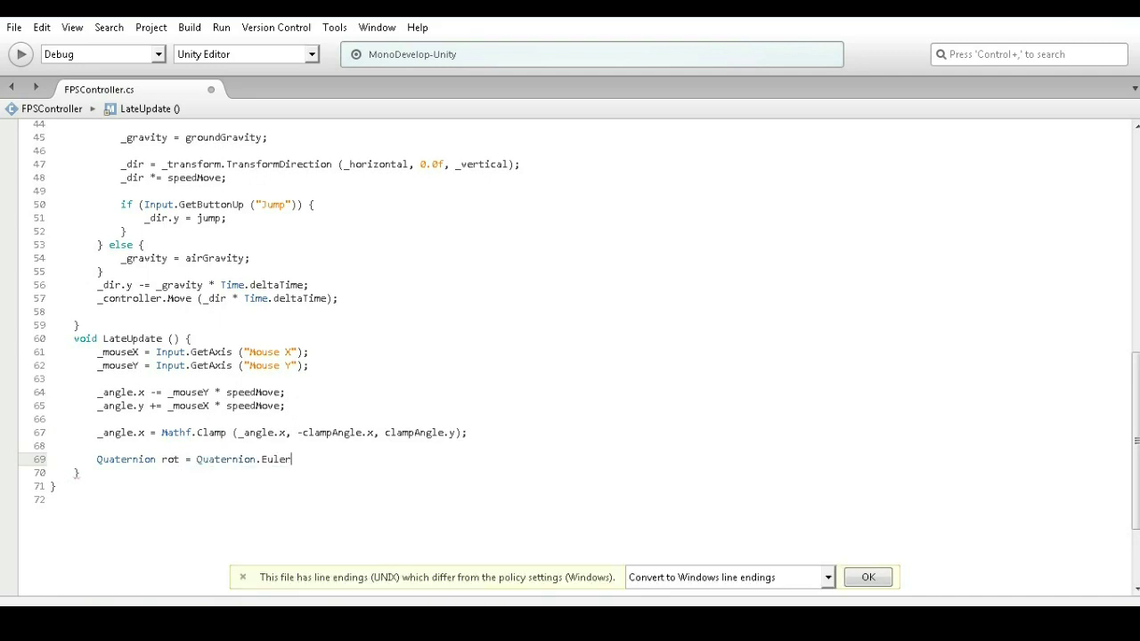
{"action": "type", "text": "("}
{"action": "left_click", "coordinate": [393, 465]}
{"action": "type", "text": "_angle.x"}
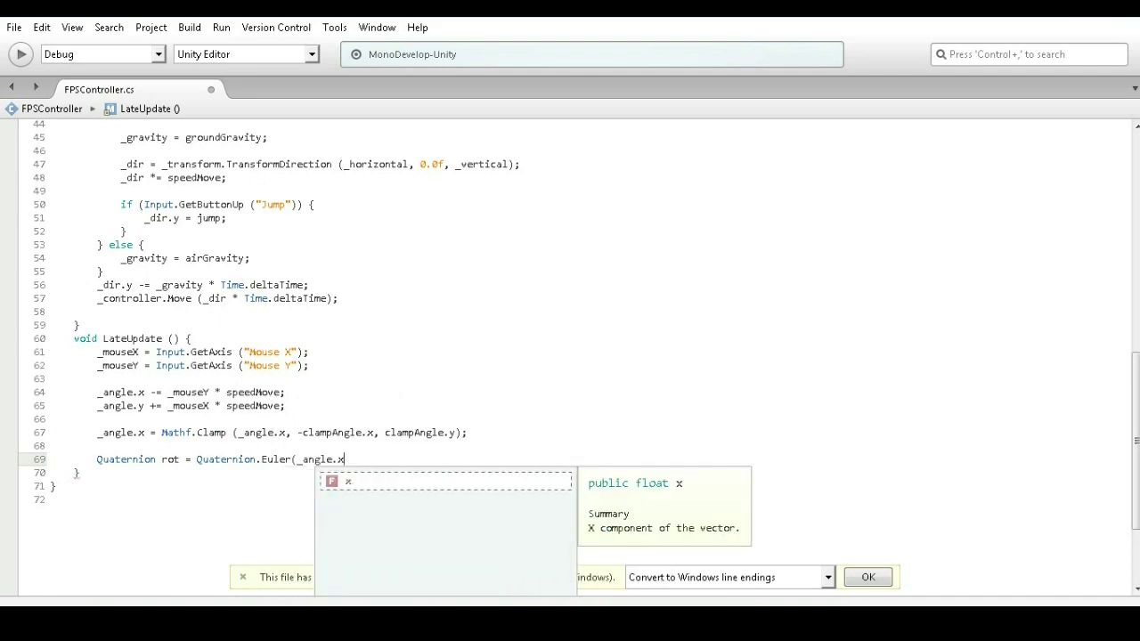
{"action": "type", "text": ","}
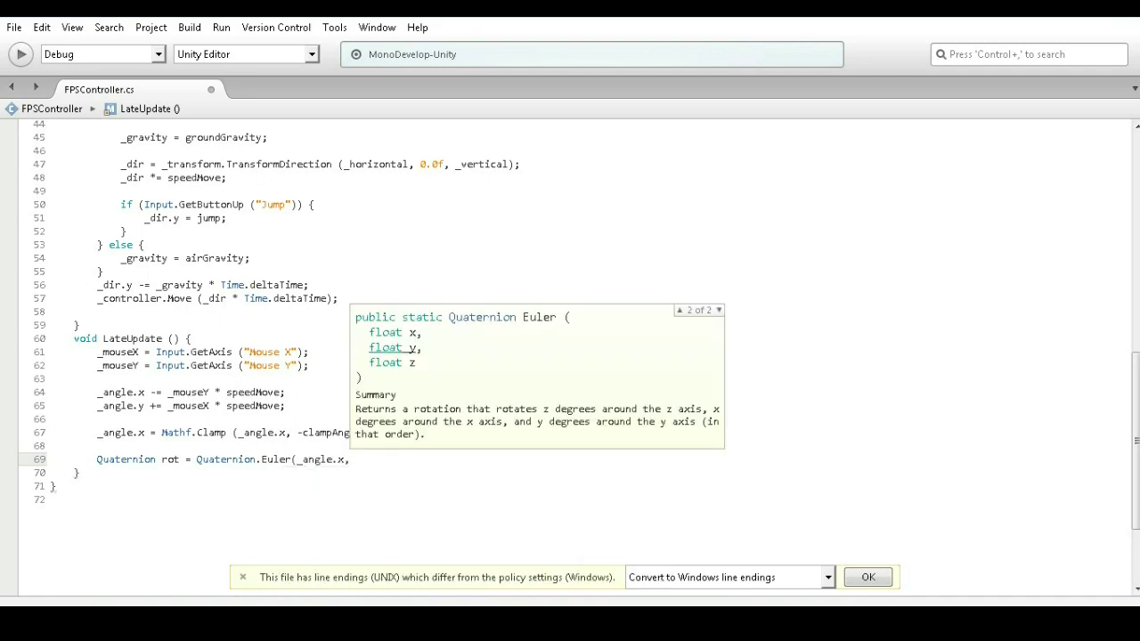
{"action": "type", "text": "_angle.y"}
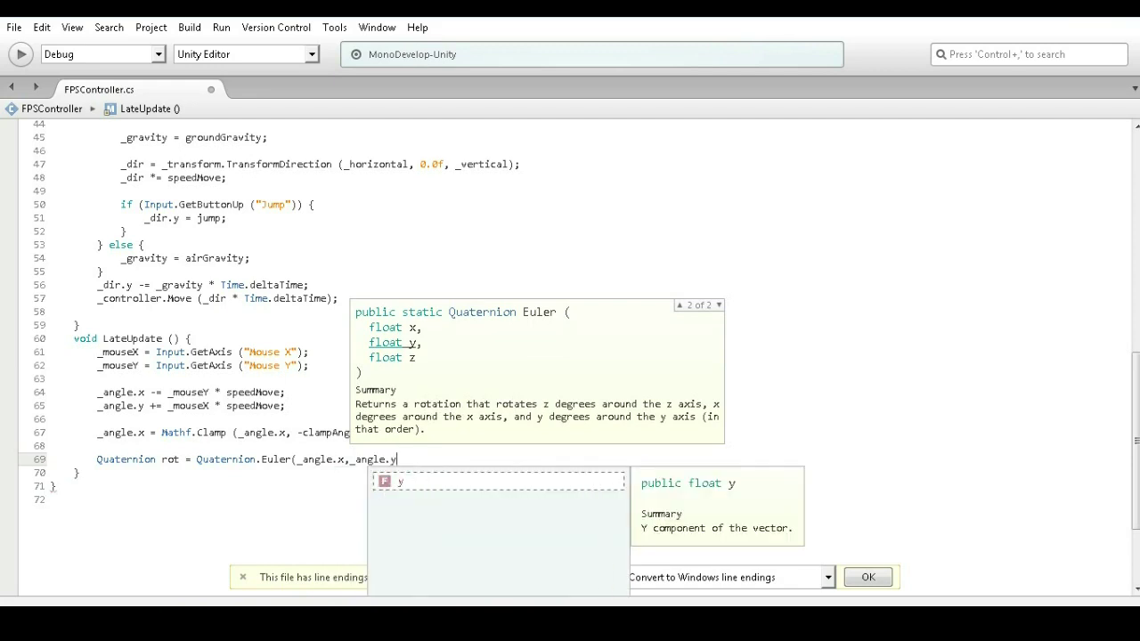
{"action": "type", "text": ",0.0f)"}
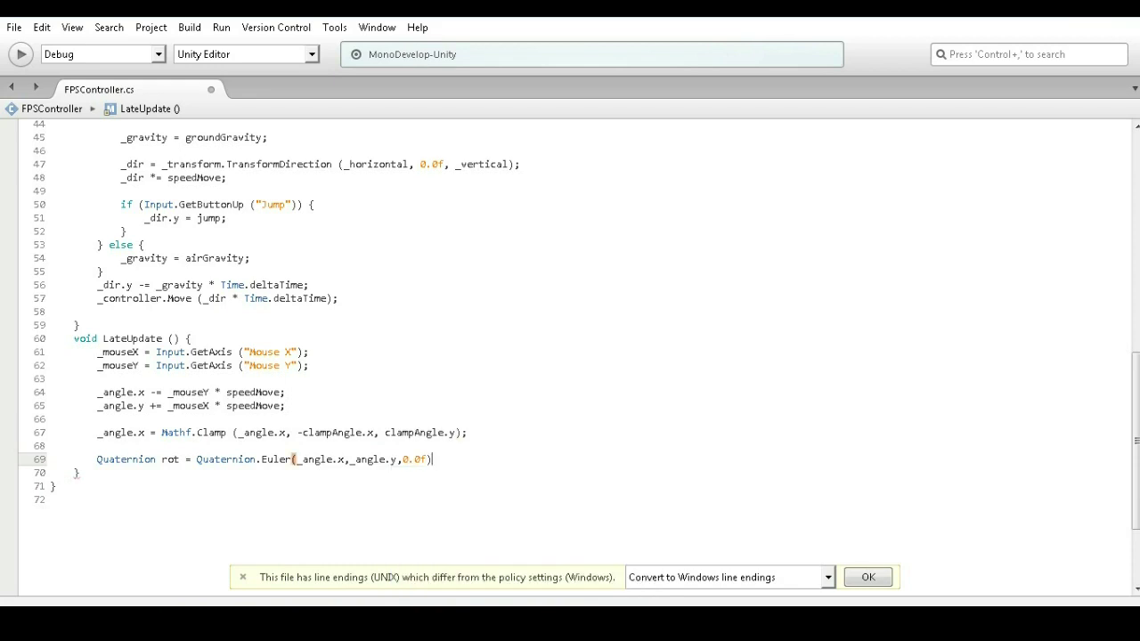
{"action": "type", "text": ";"}
{"action": "key", "text": "Return"}
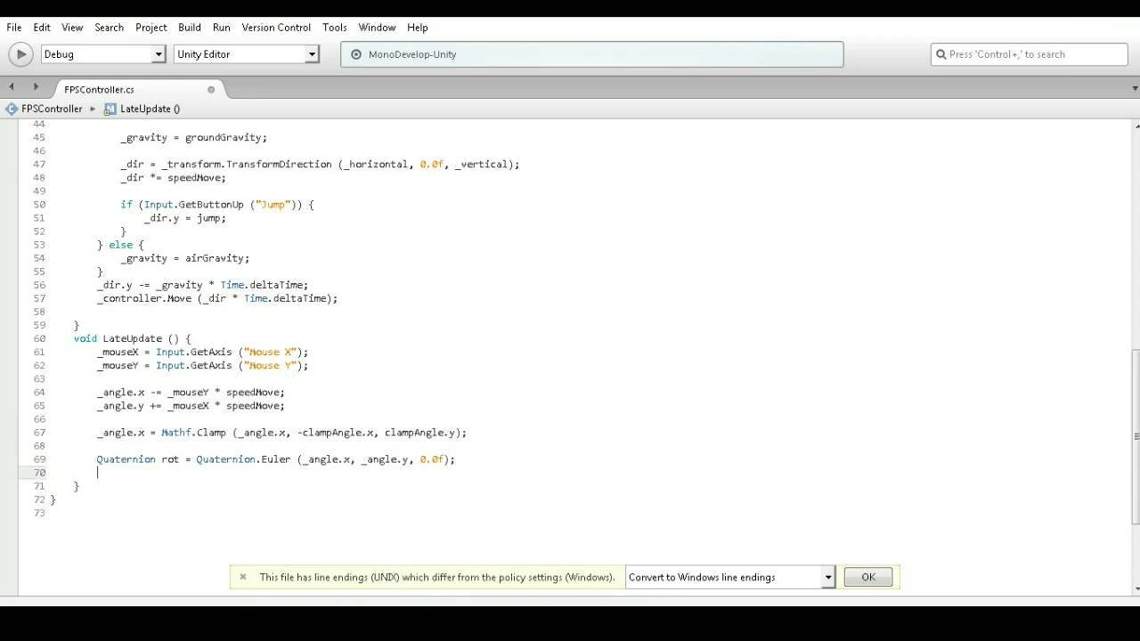
- Assign _transform.rotation = rot, add a blank line before LateUpdate, and save the script
{"action": "type", "text": "_transform.r"}
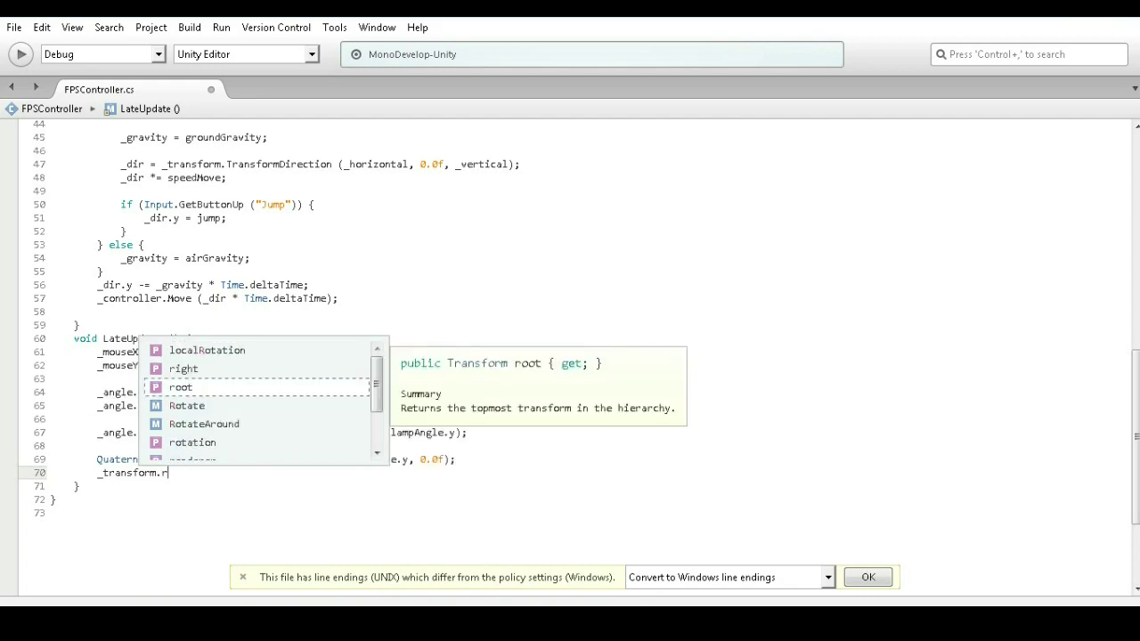
{"action": "type", "text": "ota"}
{"action": "key", "text": "Return"}
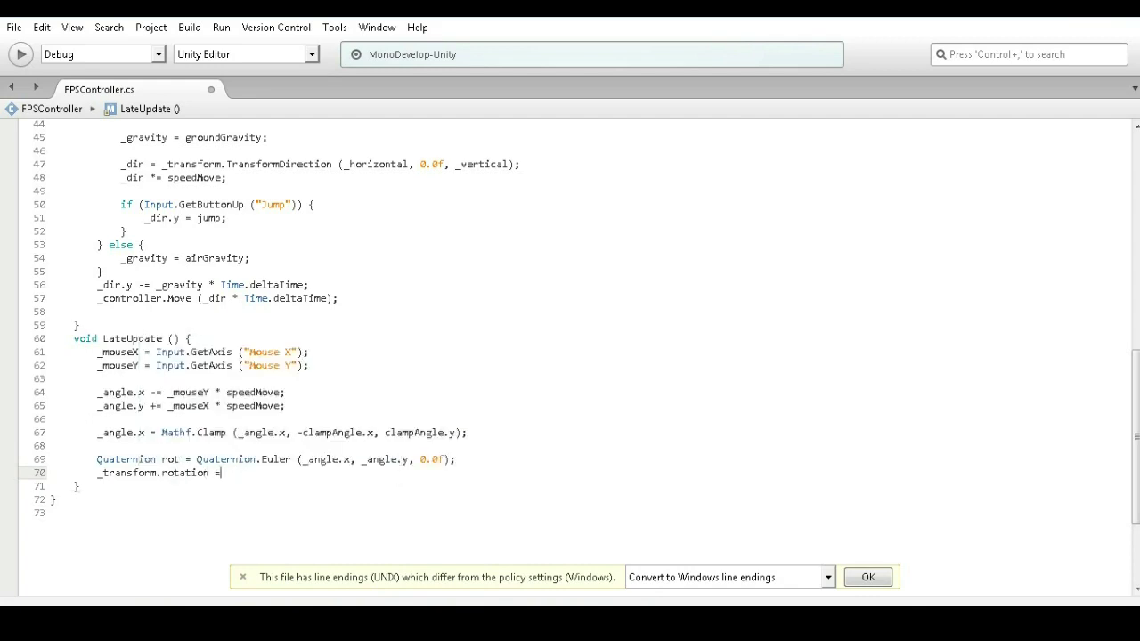
{"action": "type", "text": "rot;"}
{"action": "scroll", "coordinate": [301, 429], "scroll_direction": "up", "scroll_amount": 2}
{"action": "left_click", "coordinate": [152, 384]}
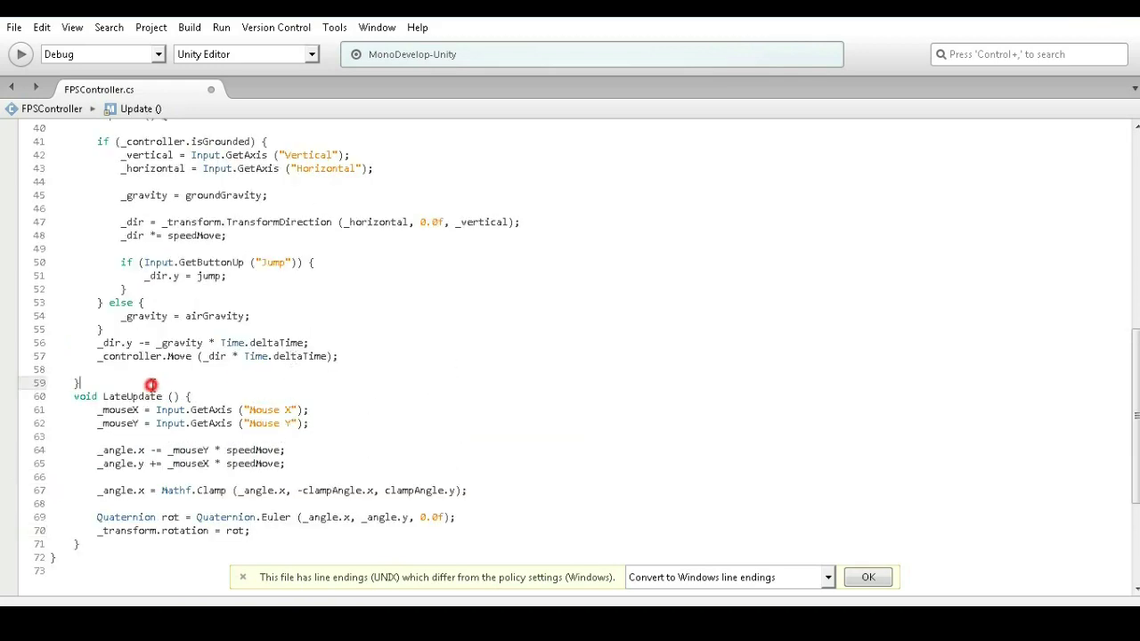
{"action": "key", "text": "Return"}
{"action": "key", "text": "Return"}
{"action": "scroll", "coordinate": [172, 377], "scroll_direction": "down", "scroll_amount": 3}
{"action": "scroll", "coordinate": [171, 365], "scroll_direction": "up", "scroll_amount": 3}
{"action": "scroll", "coordinate": [170, 357], "scroll_direction": "up", "scroll_amount": 3}
{"action": "scroll", "coordinate": [169, 352], "scroll_direction": "up", "scroll_amount": 2}
{"action": "scroll", "coordinate": [169, 352], "scroll_direction": "down", "scroll_amount": 3}
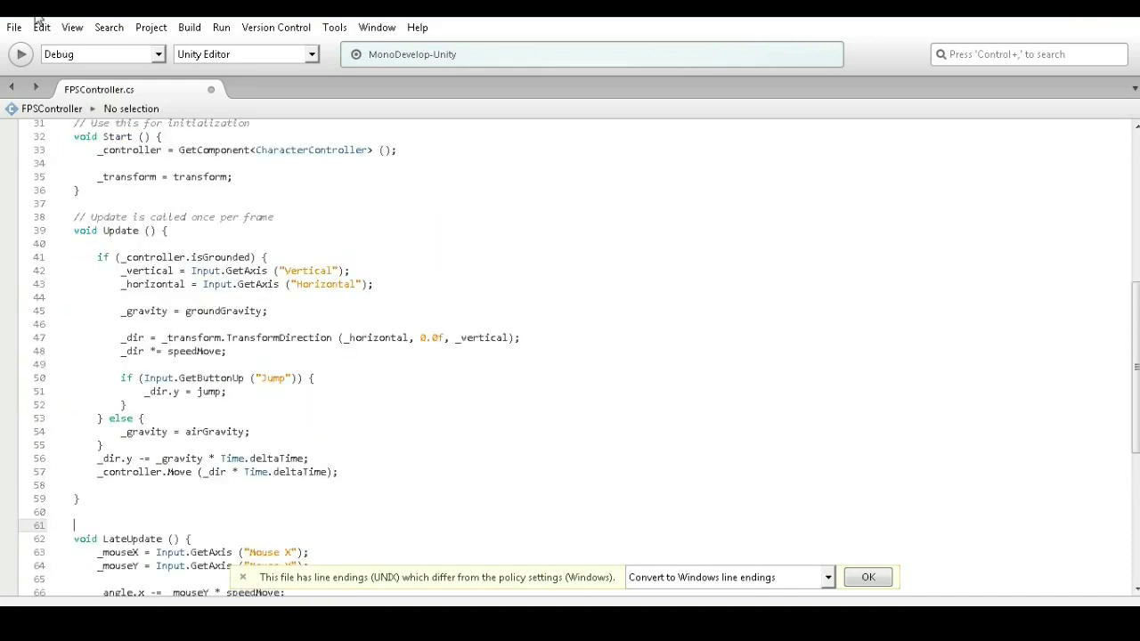
{"action": "left_click", "coordinate": [14, 27]}
{"action": "left_click", "coordinate": [36, 96]}
- Back in Unity, select PlayerHand and drag the FPSController script onto its Inspector
{"action": "left_click", "coordinate": [187, 603]}
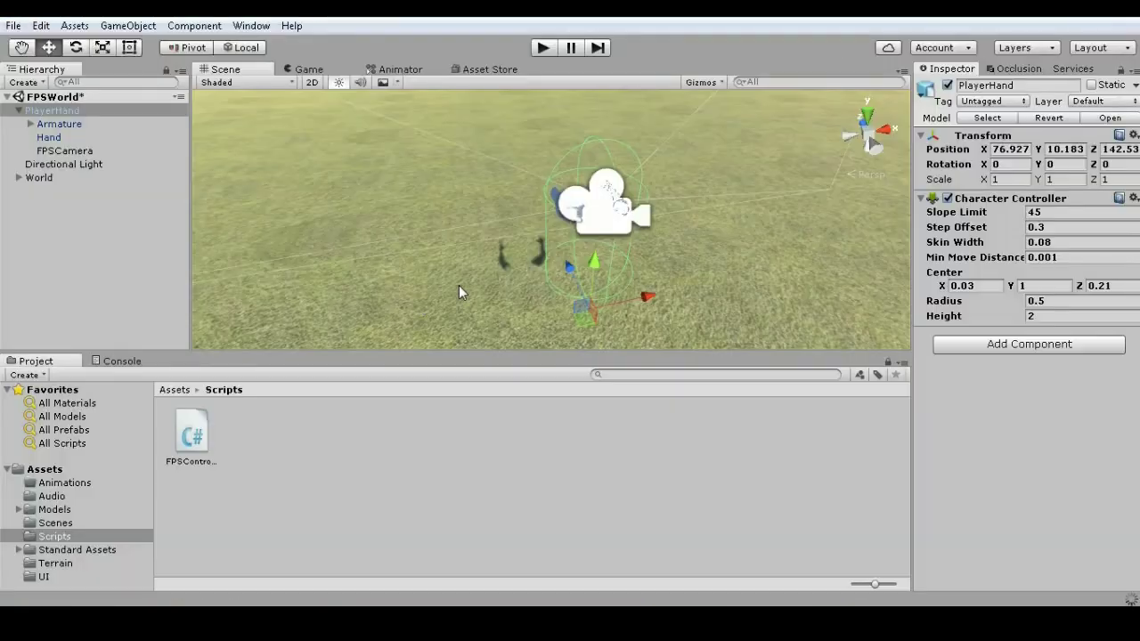
{"action": "left_click", "coordinate": [82, 110]}
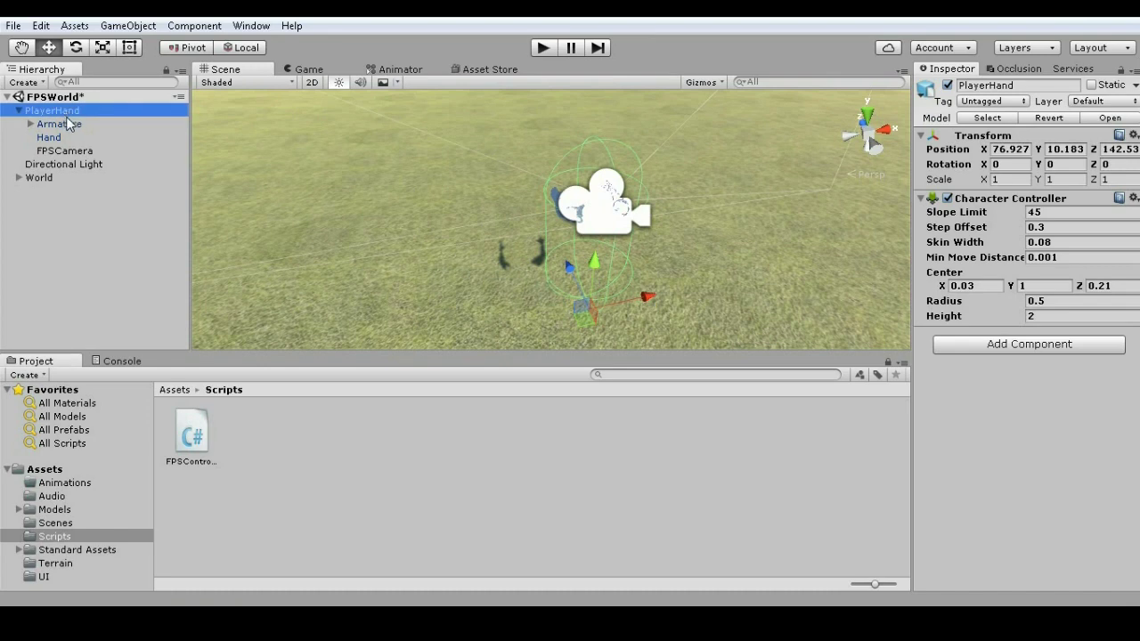
{"action": "left_click", "coordinate": [59, 122]}
{"action": "left_click", "coordinate": [55, 110]}
{"action": "left_click_drag", "start_coordinate": [192, 436], "coordinate": [1013, 431]}
- Enter Speed Move 5, Sensivity 5, Jump 10, Air Gravity 15, Ground Gravity 50, Clamp Angle X 35
{"action": "left_click", "coordinate": [1043, 365]}
{"action": "type", "text": "5"}
{"action": "left_click", "coordinate": [1040, 379]}
{"action": "type", "text": "5"}
{"action": "left_click", "coordinate": [1040, 394]}
{"action": "type", "text": "10"}
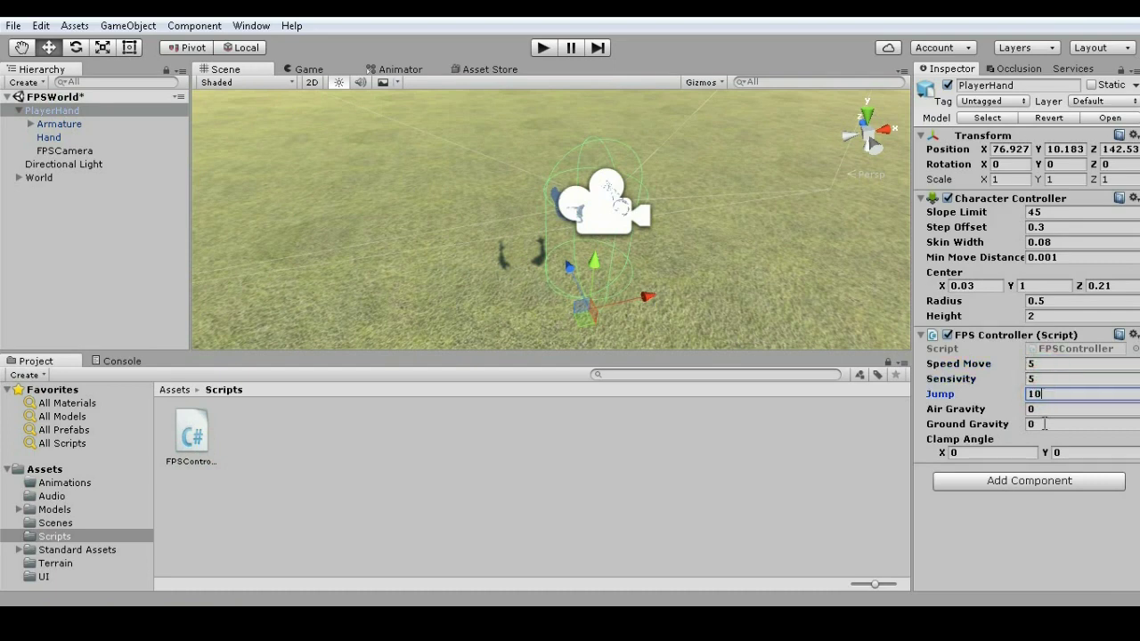
{"action": "left_click", "coordinate": [1037, 407]}
{"action": "type", "text": "15"}
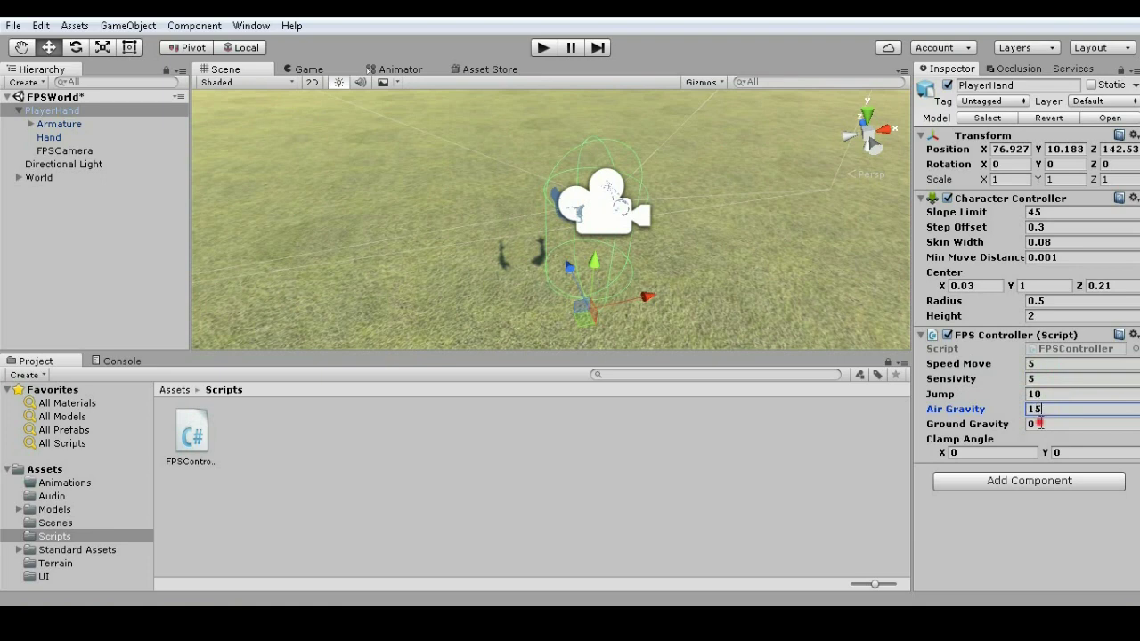
{"action": "left_click", "coordinate": [1040, 424]}
{"action": "type", "text": "50"}
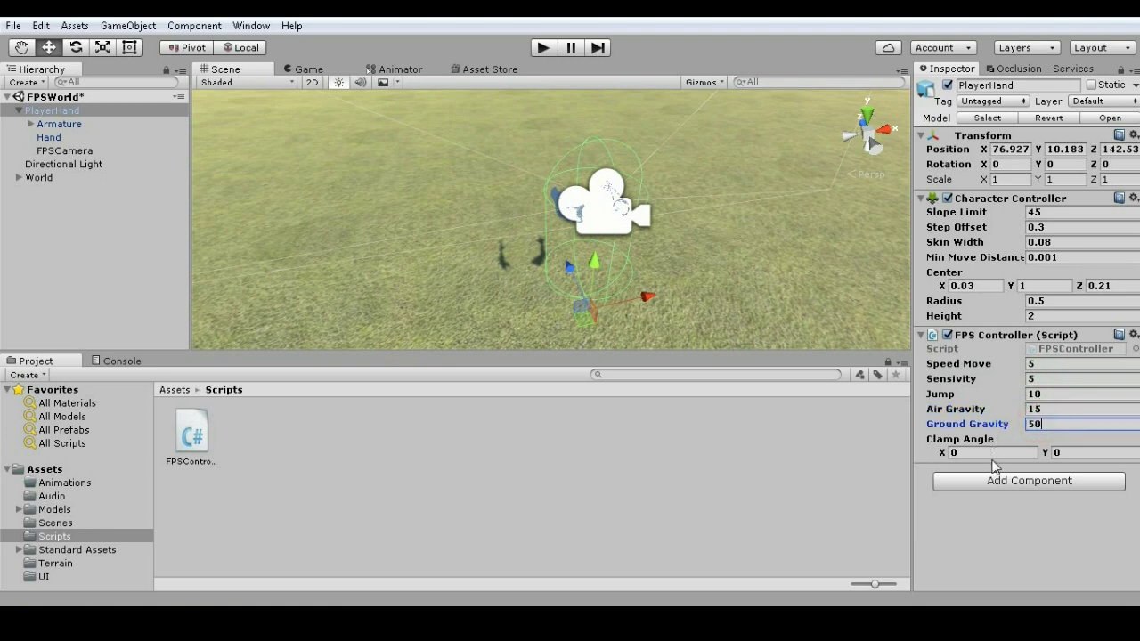
{"action": "left_click", "coordinate": [988, 453]}
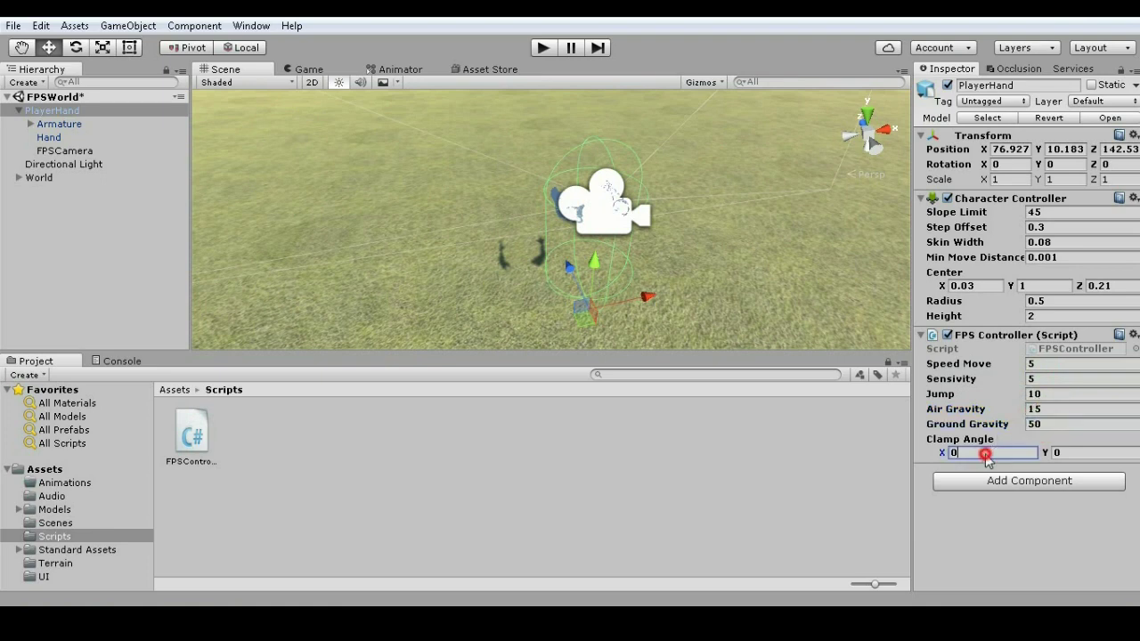
{"action": "type", "text": "35"}
{"action": "left_click", "coordinate": [1063, 454]}
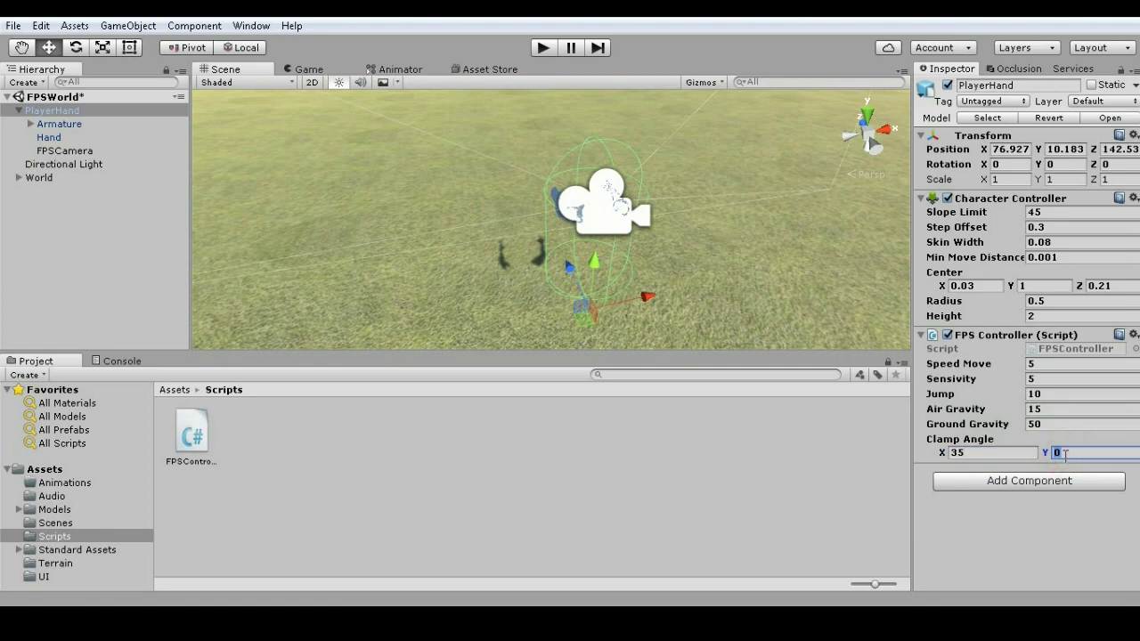
- Enter play mode and show the Game view Stats overlay (about 101 FPS, 221 batches)
{"action": "type", "text": "75"}
{"action": "left_click", "coordinate": [545, 48]}
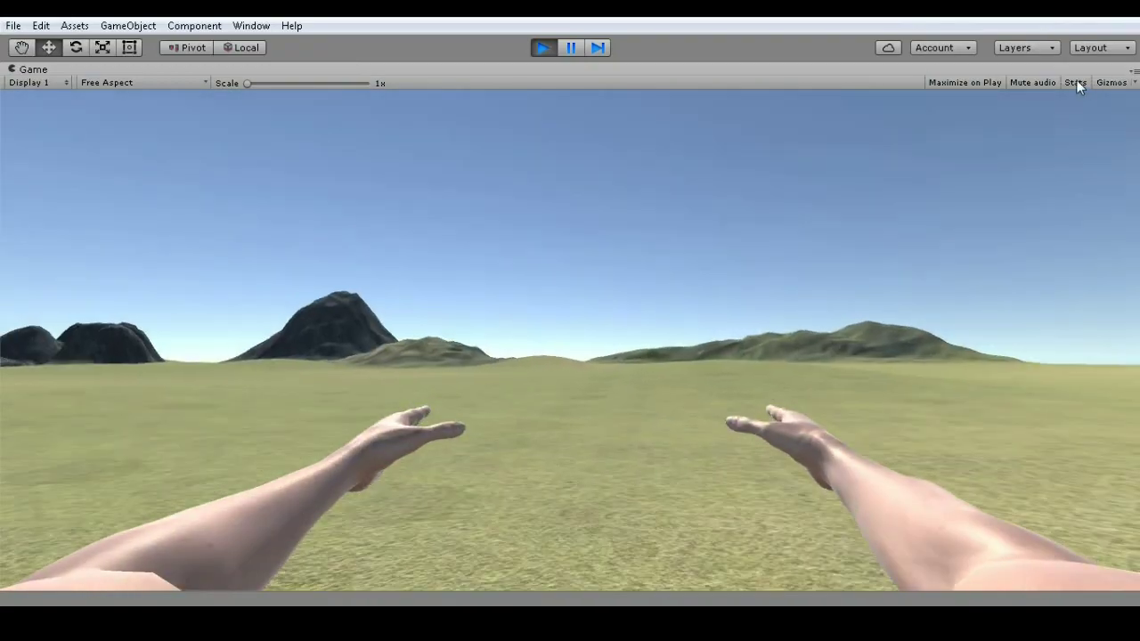
{"action": "left_click", "coordinate": [1076, 81]}
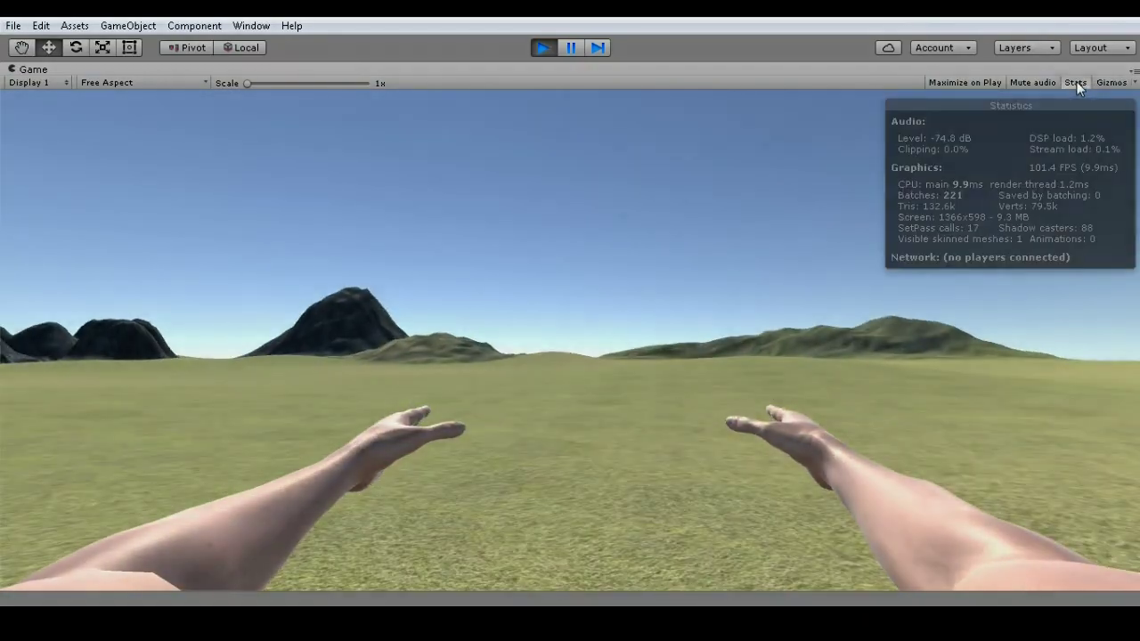